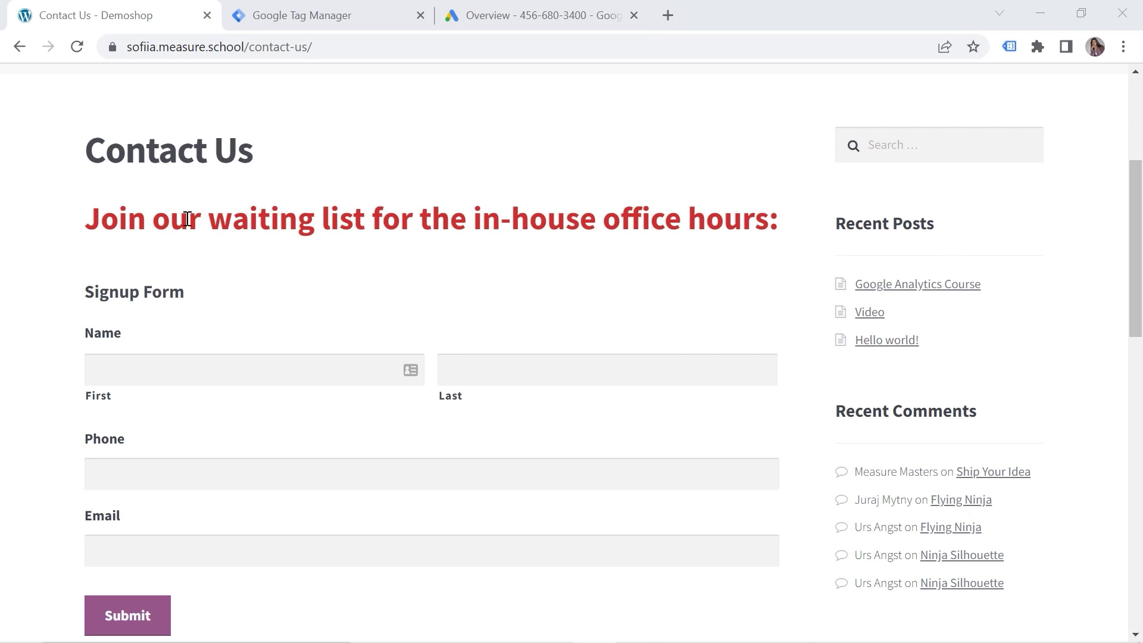
scroll(313, 353, "down", 1)
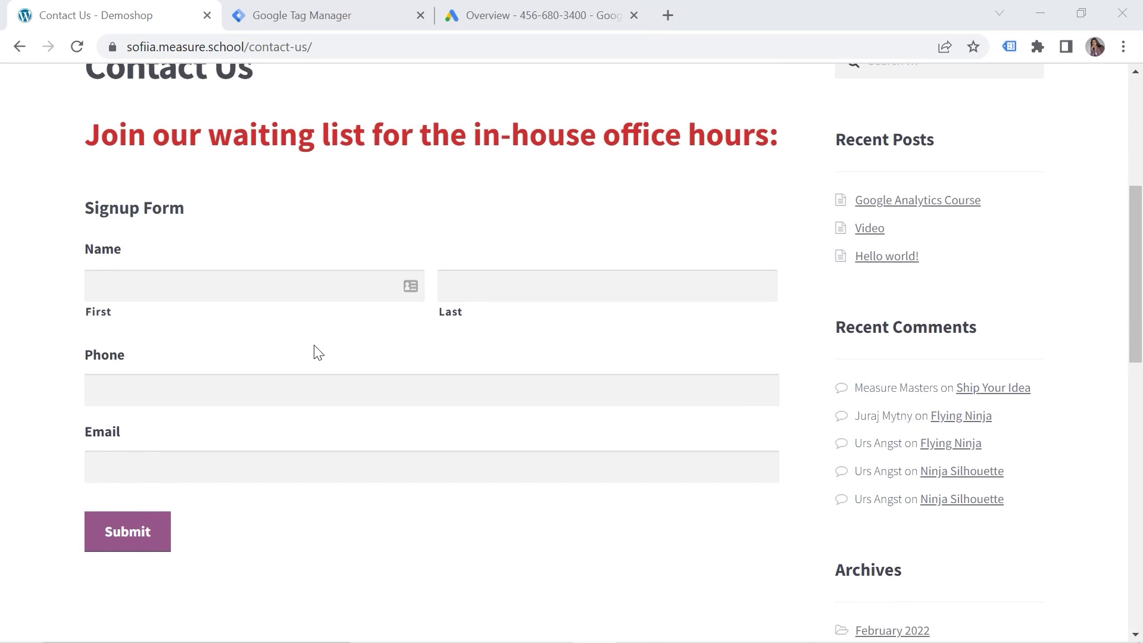
scroll(314, 352, "up", 1)
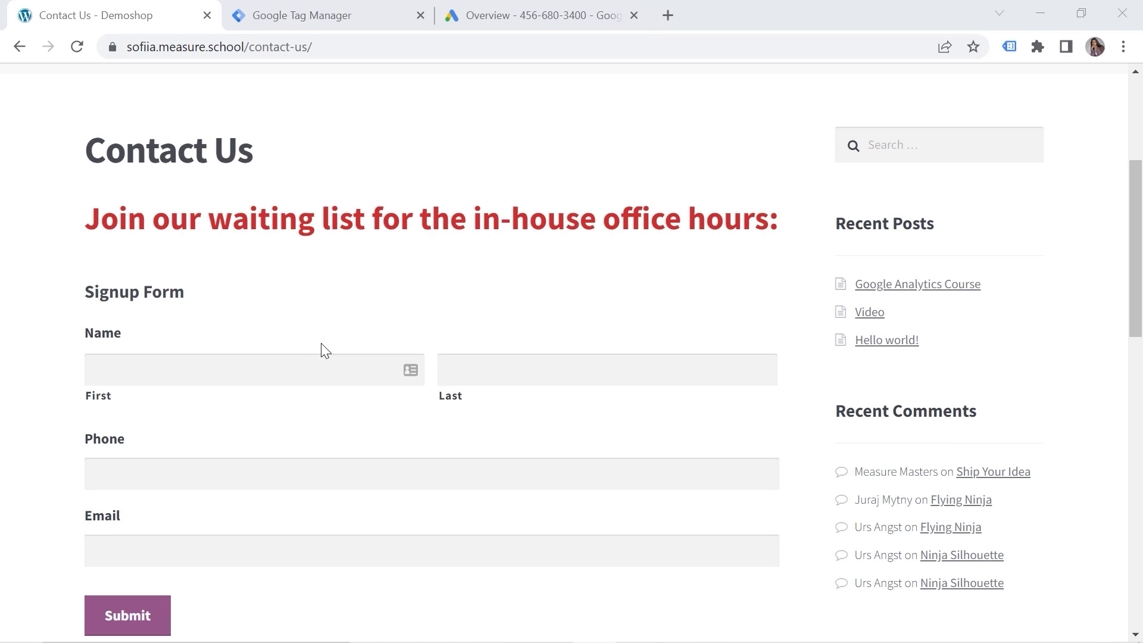
Step: Move from the Demoshop signup form through Tag Manager to the Google Ads account
left_click(308, 19)
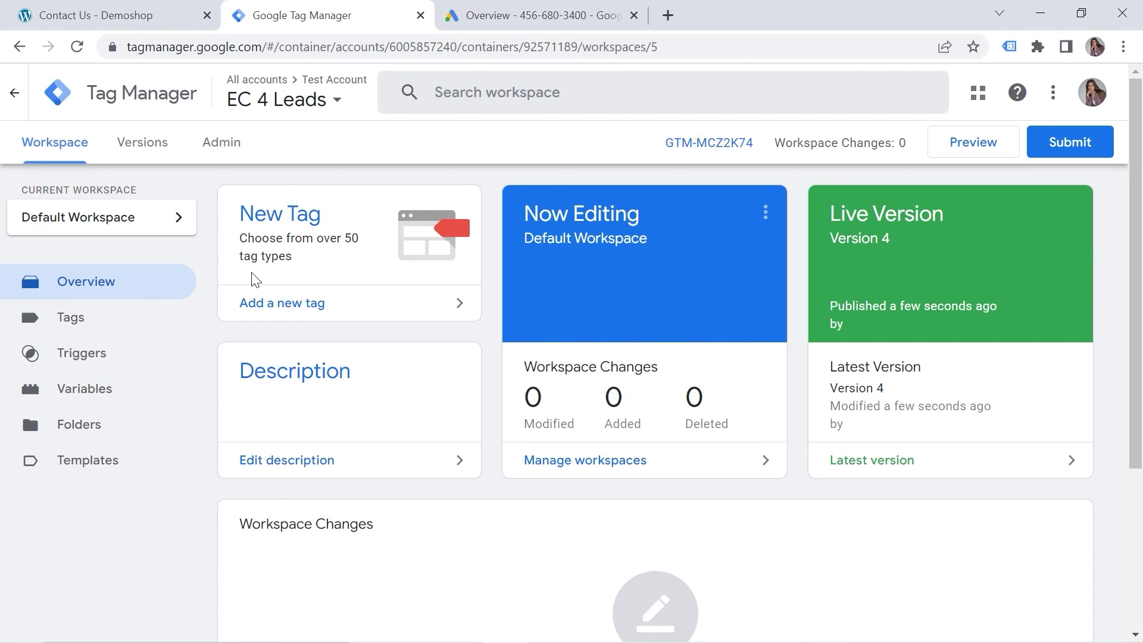
left_click(550, 16)
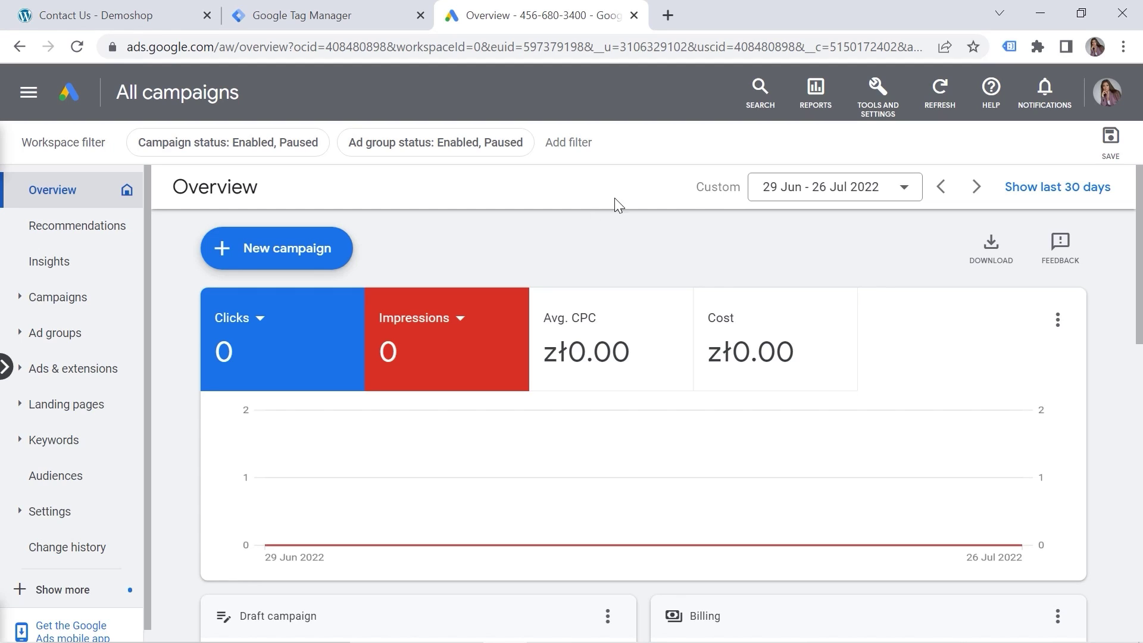
Step: Reach the Conversions summary via Tools and Settings > Measurement and begin a new conversion action
left_click(878, 94)
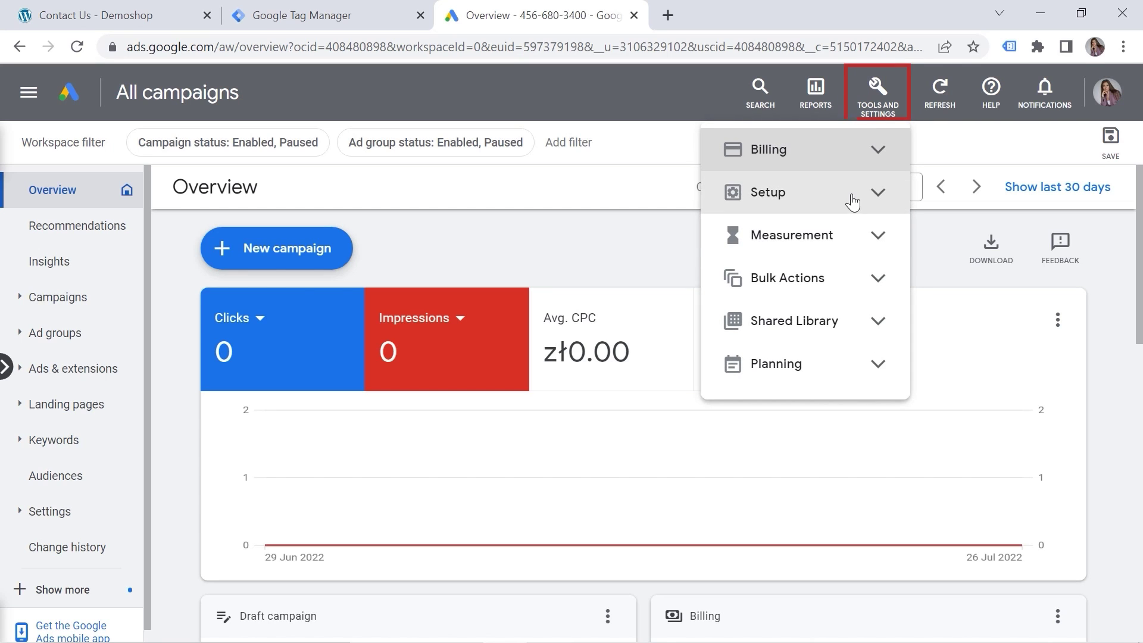
left_click(849, 234)
left_click(810, 275)
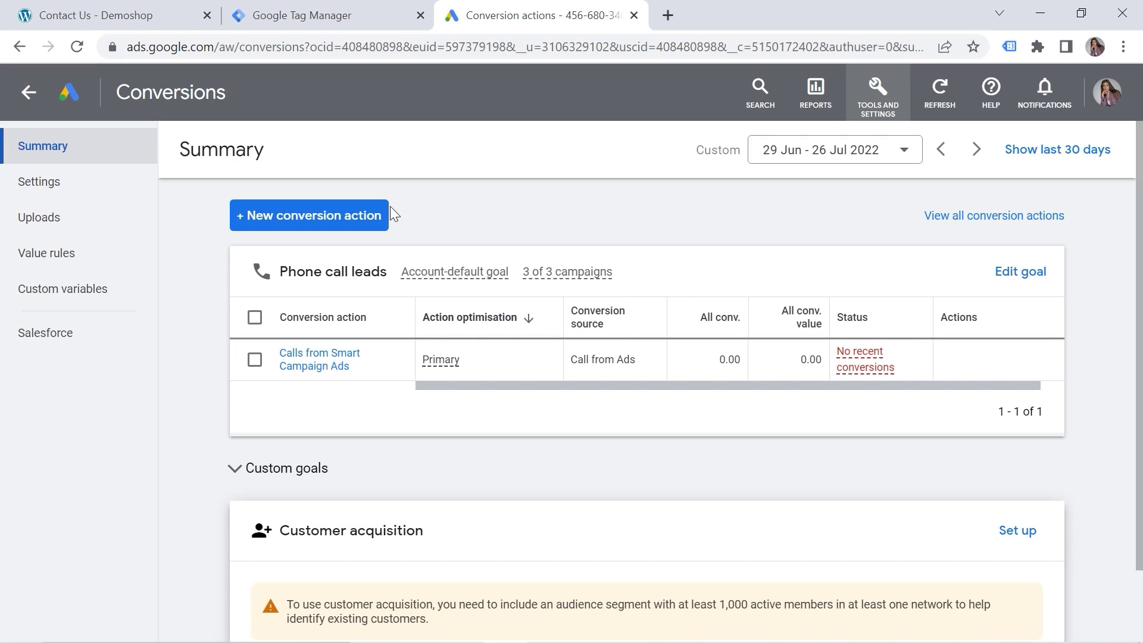
left_click(302, 218)
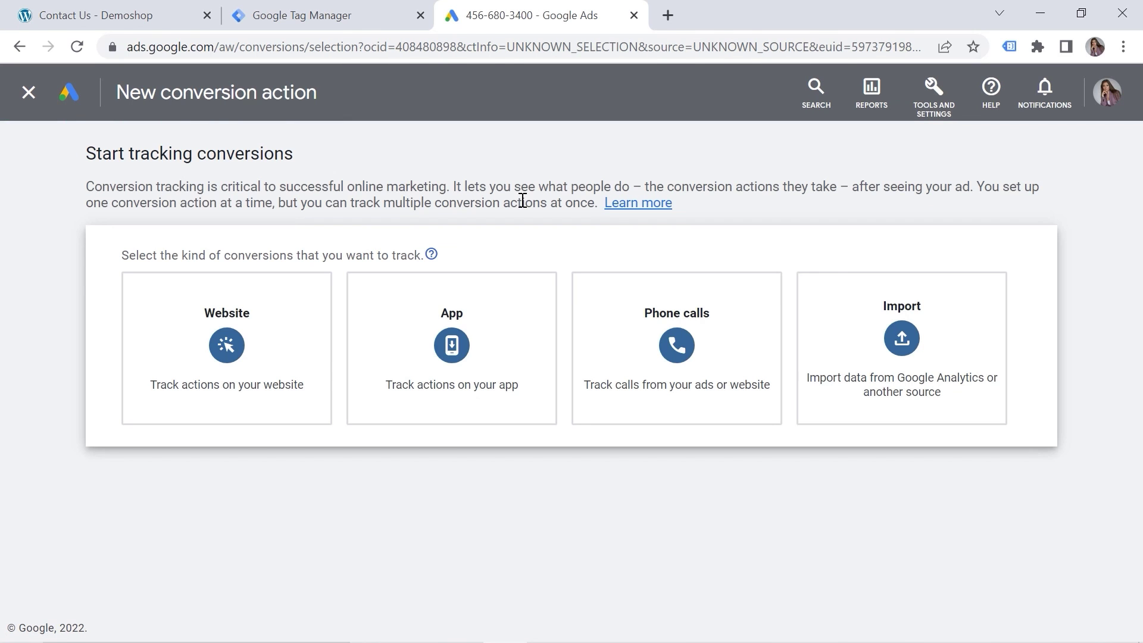
Step: Choose Import from other data sources or CRMs, tracking conversions from clicks, and continue
left_click(900, 335)
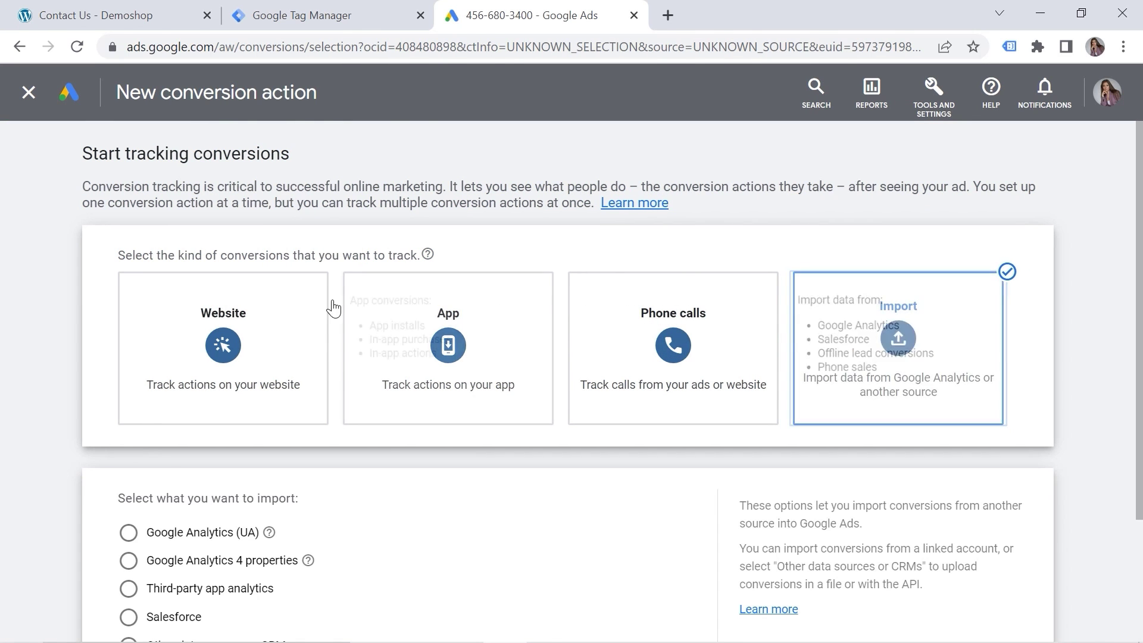
scroll(295, 403, "down", 2)
left_click(230, 452)
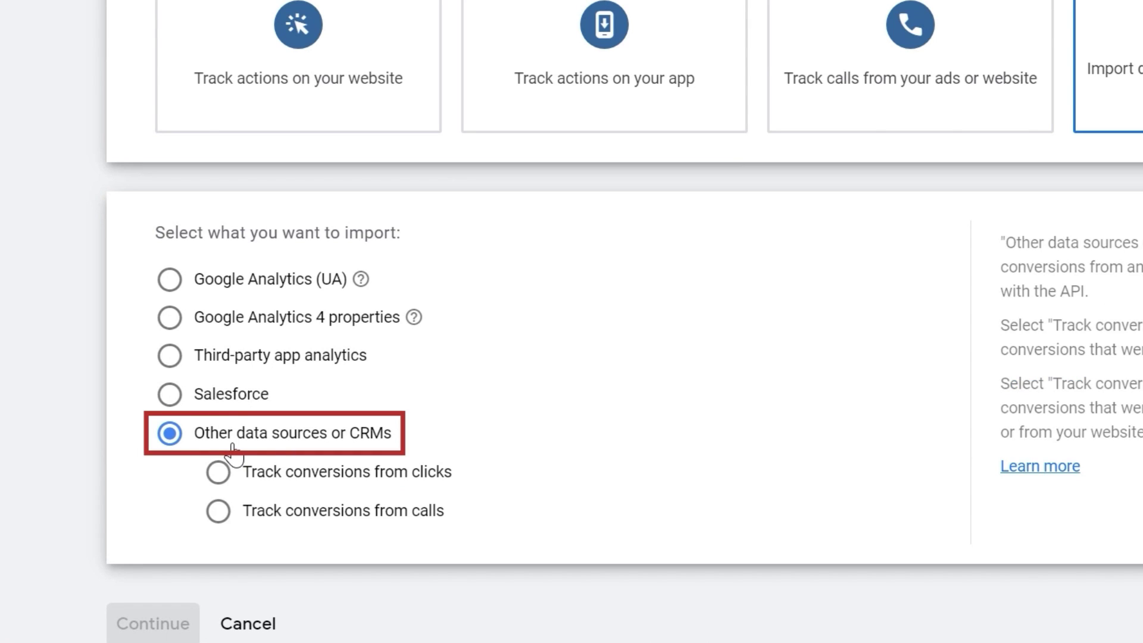
left_click(276, 475)
scroll(357, 375, "down", 1)
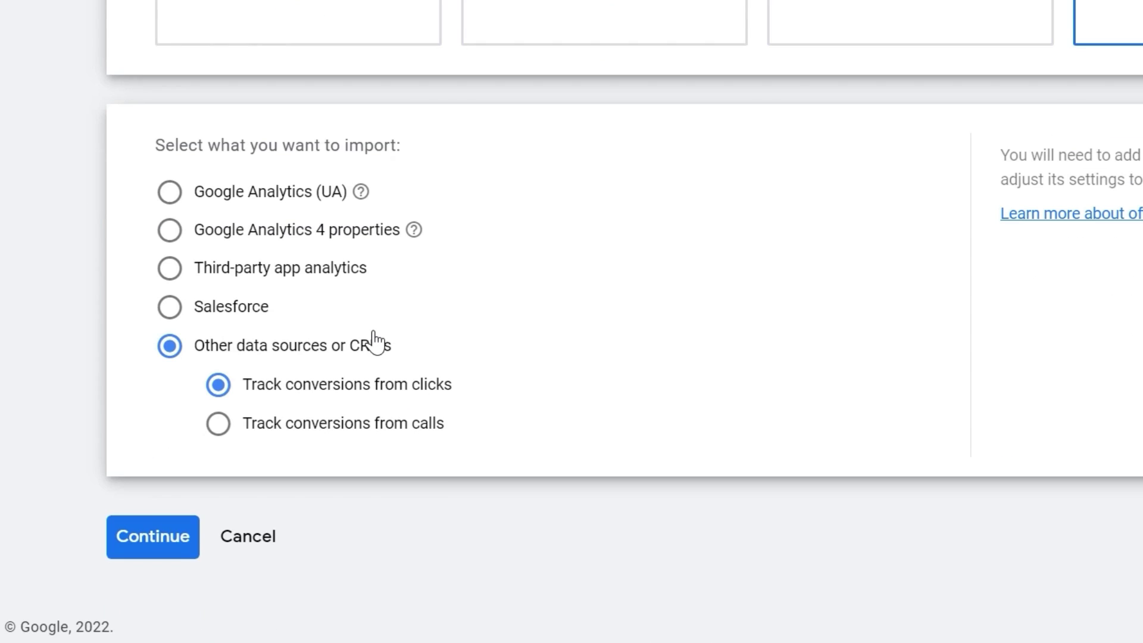
left_click(156, 556)
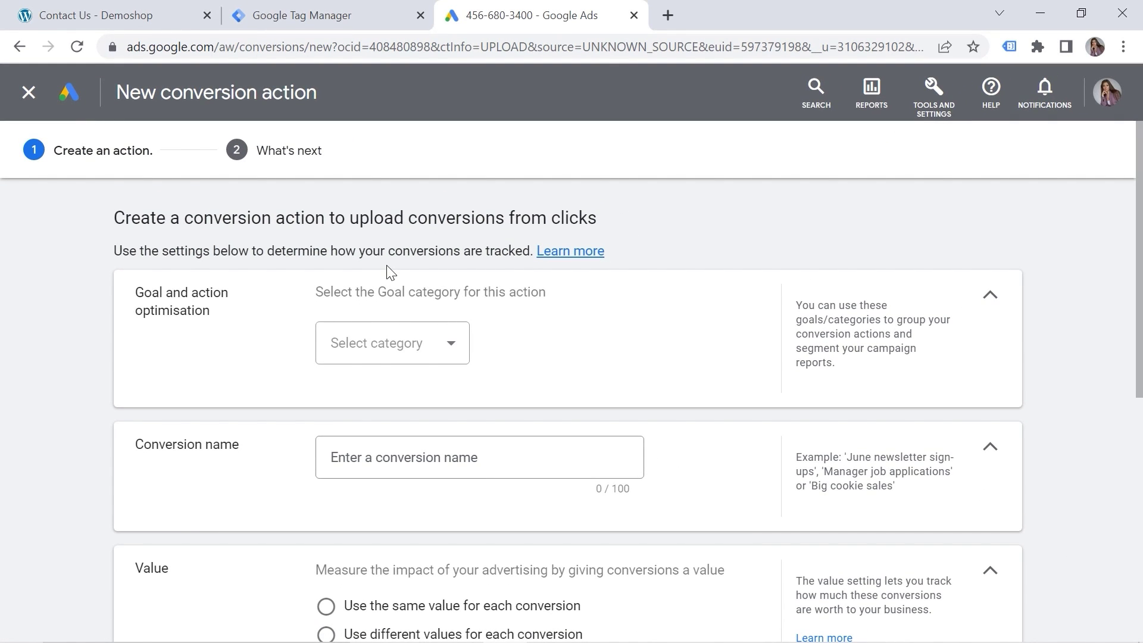
Step: Set category Converted lead, name it 'Converted lead - Inhouse Training', and create the action
left_click(429, 351)
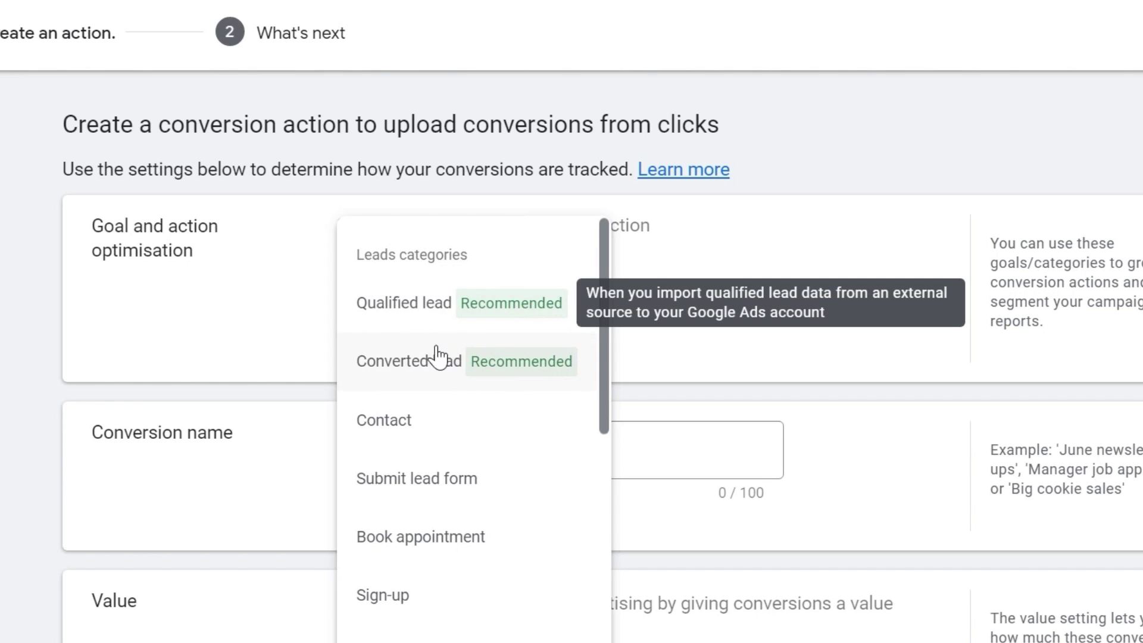
left_click(380, 366)
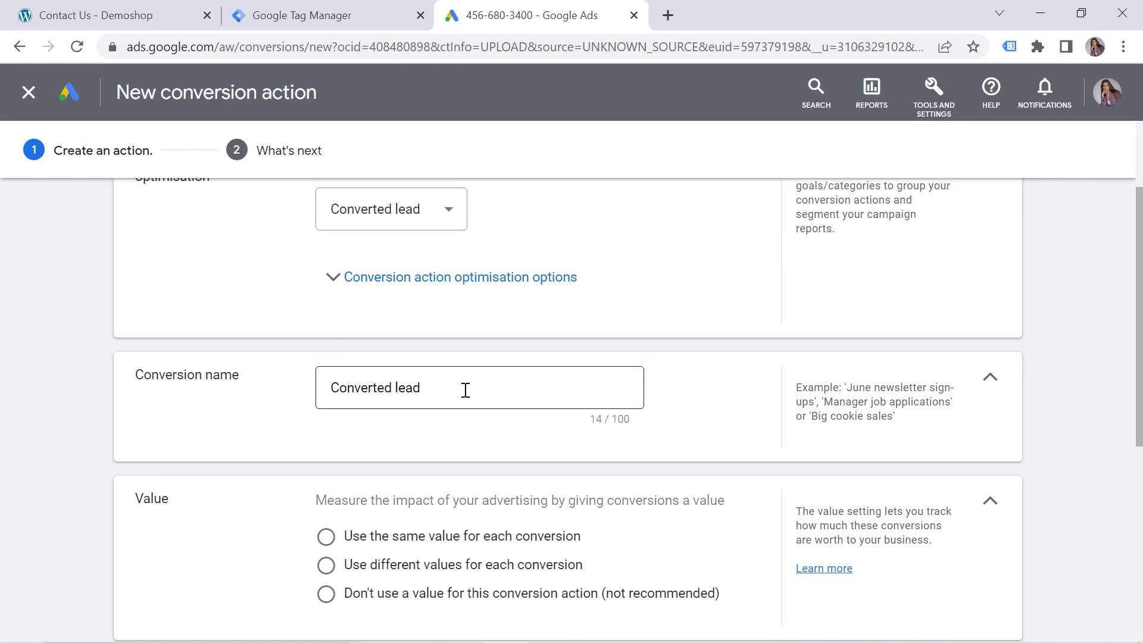
left_click_drag(464, 388, 316, 398)
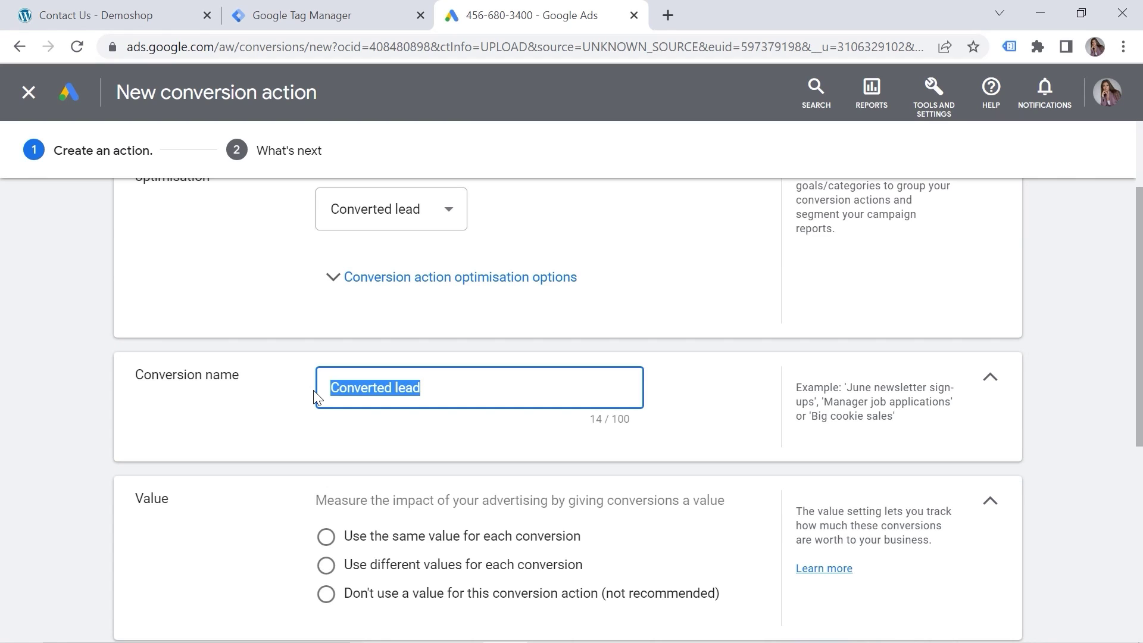
left_click(432, 392)
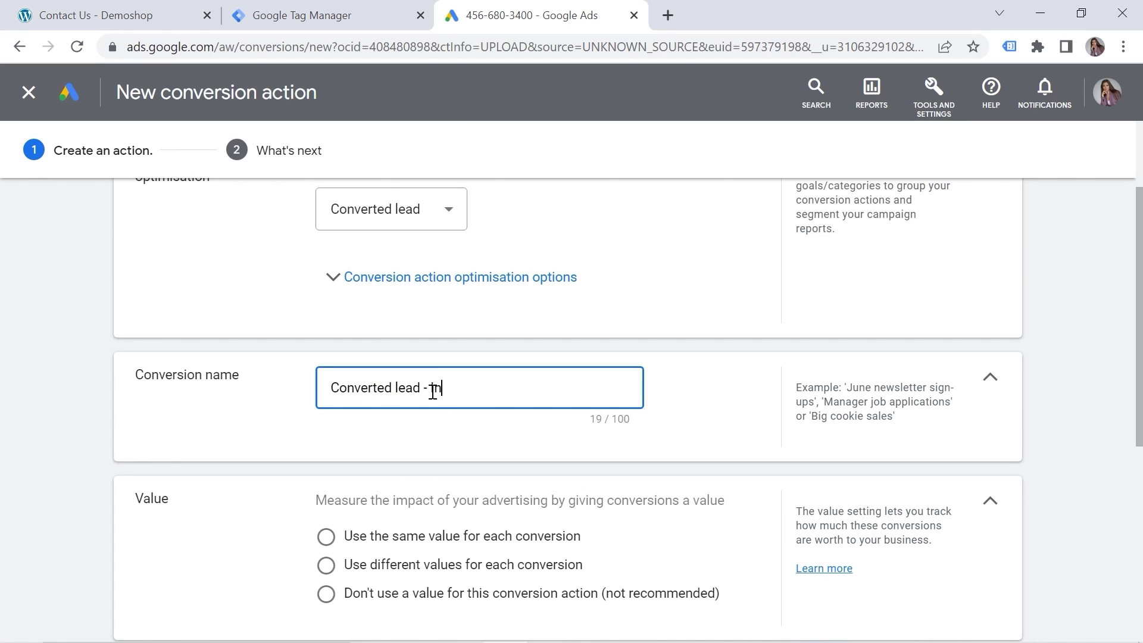
type("house Training")
scroll(421, 301, "down", 2)
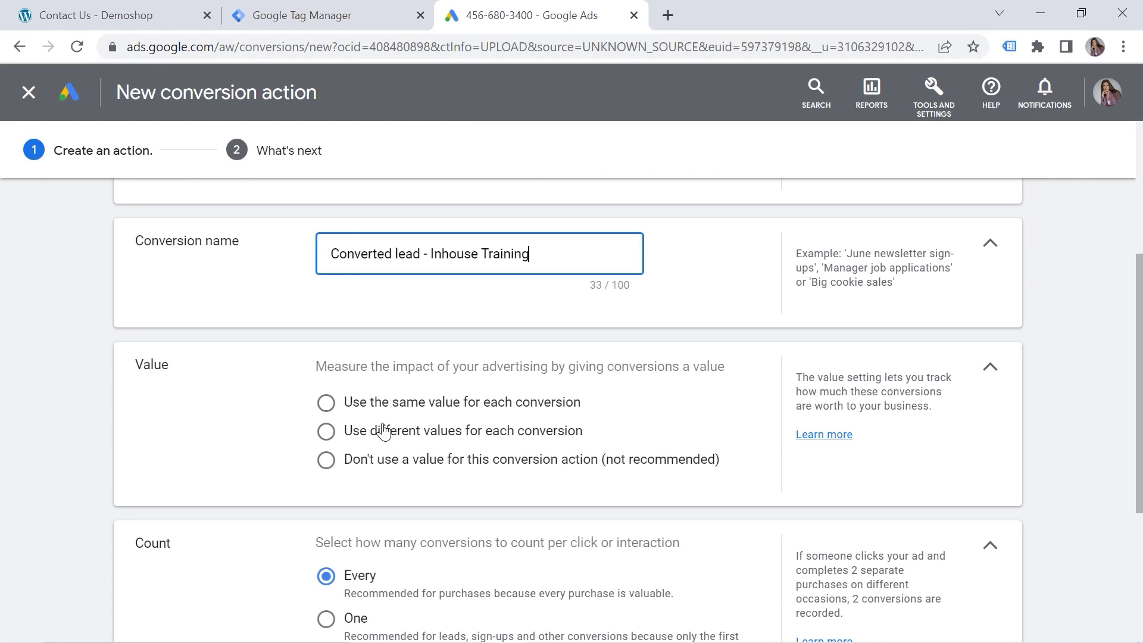
scroll(327, 431, "down", 3)
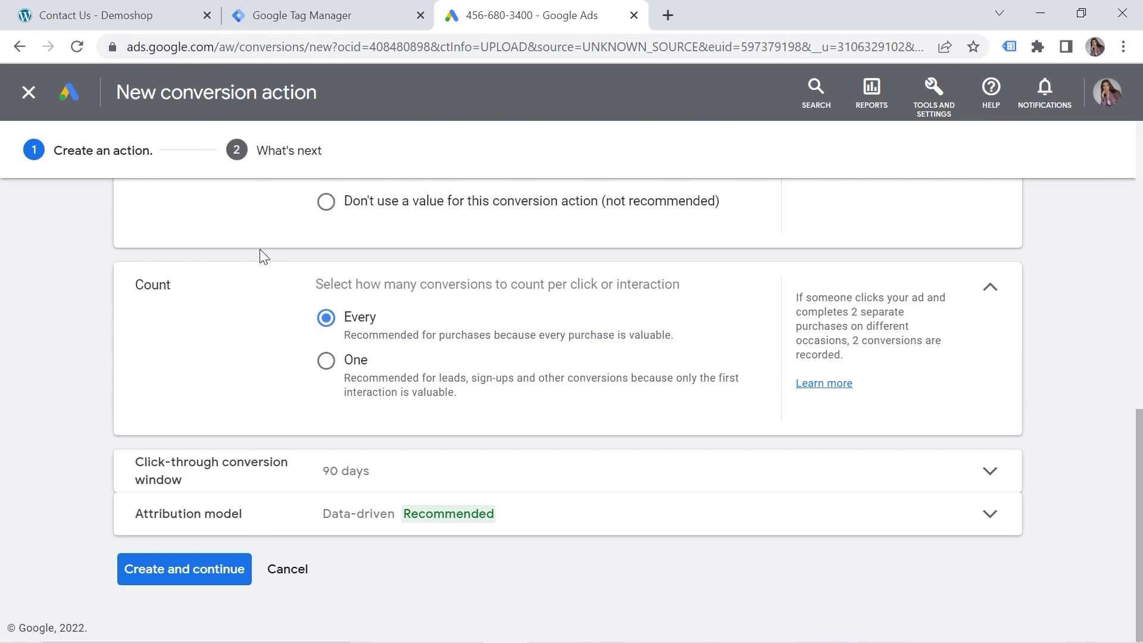
left_click(185, 581)
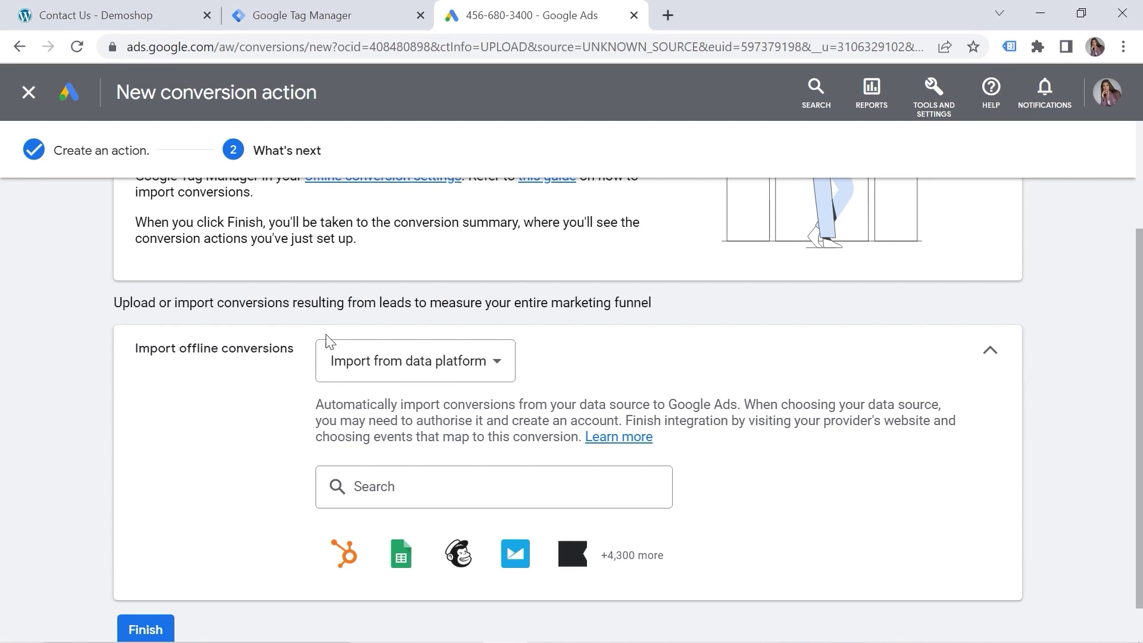
Step: Import offline conversions through Uploads and finish the conversion action setup
left_click(377, 366)
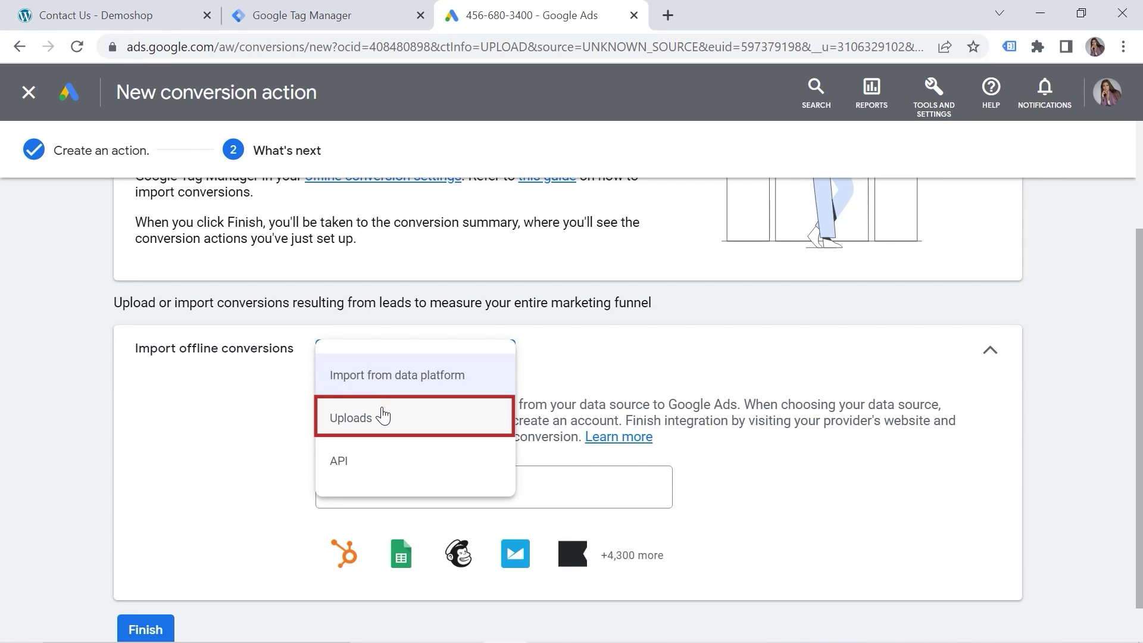
left_click(382, 416)
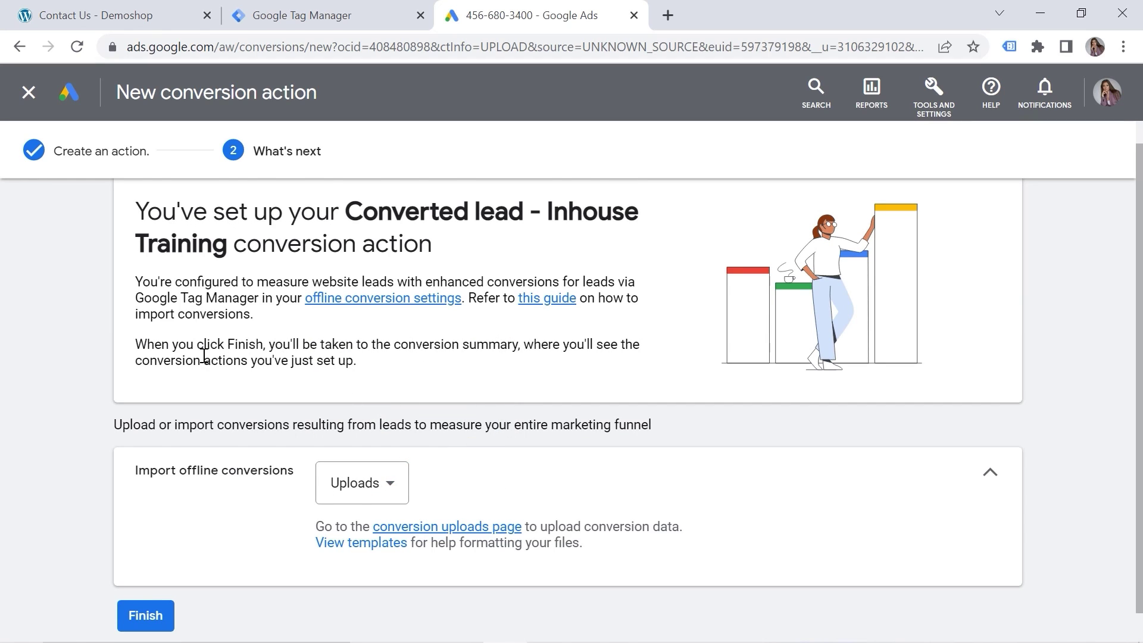
scroll(205, 349, "down", 1)
left_click(148, 587)
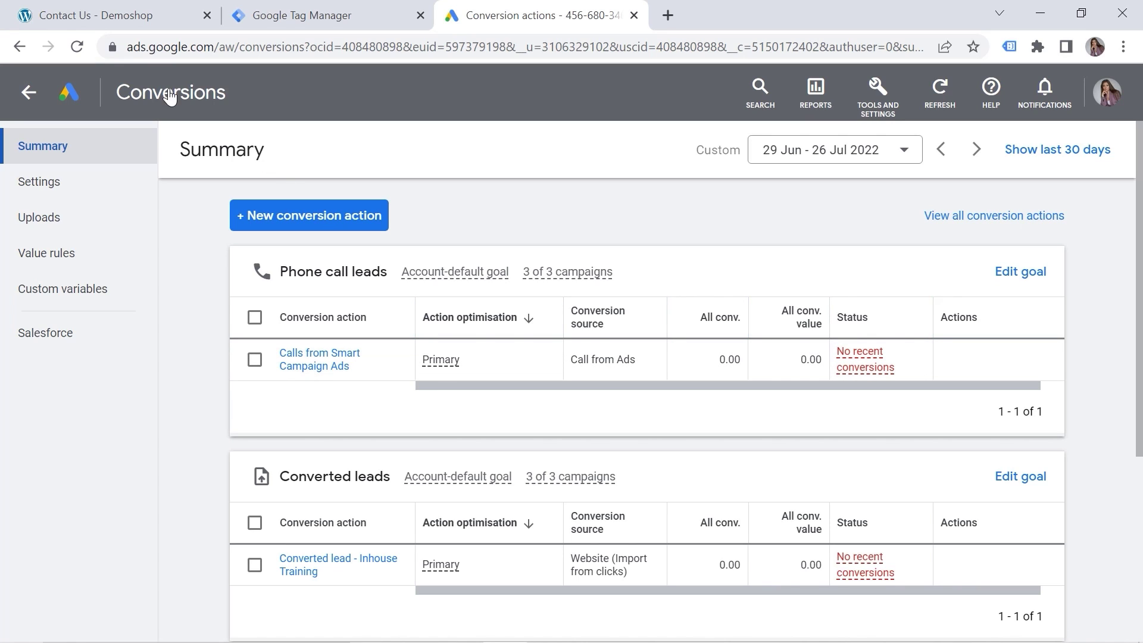
Step: Return to the Demoshop Contact Us signup form
left_click(117, 21)
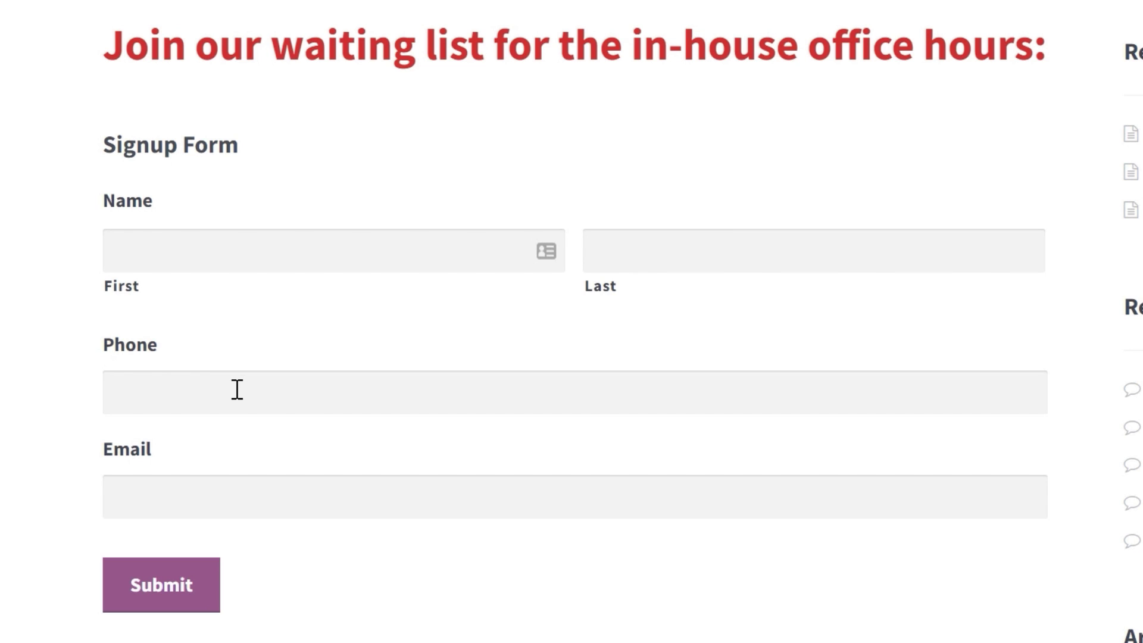
Step: Fill the signup form with saved first and last name plus a test phone and email
left_click(233, 260)
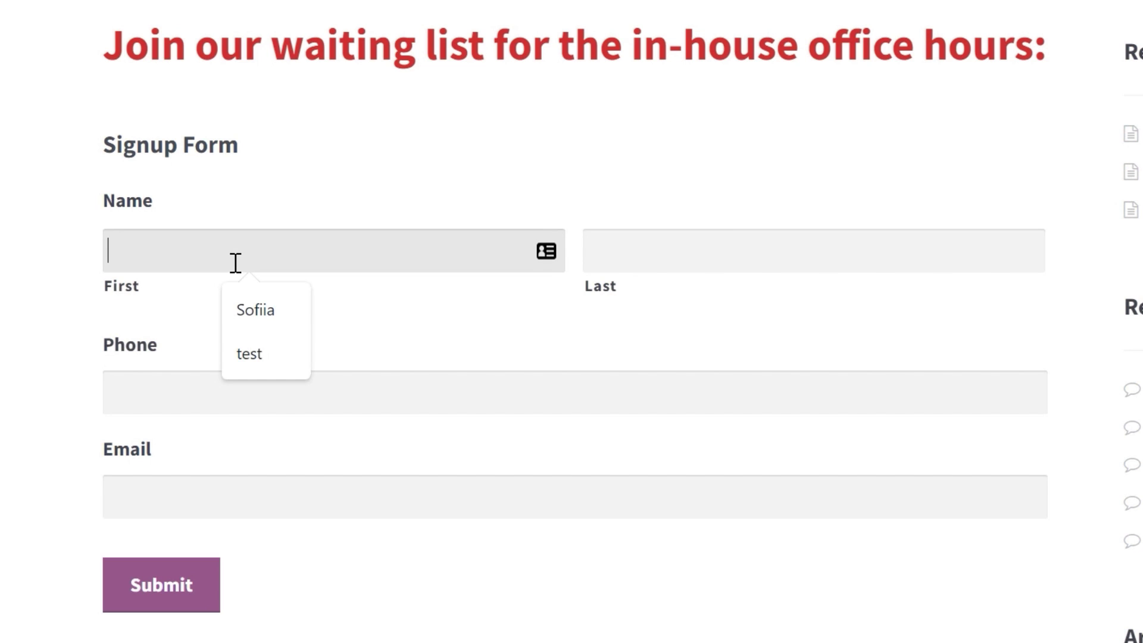
left_click(257, 313)
left_click(707, 255)
left_click(707, 304)
left_click(123, 392)
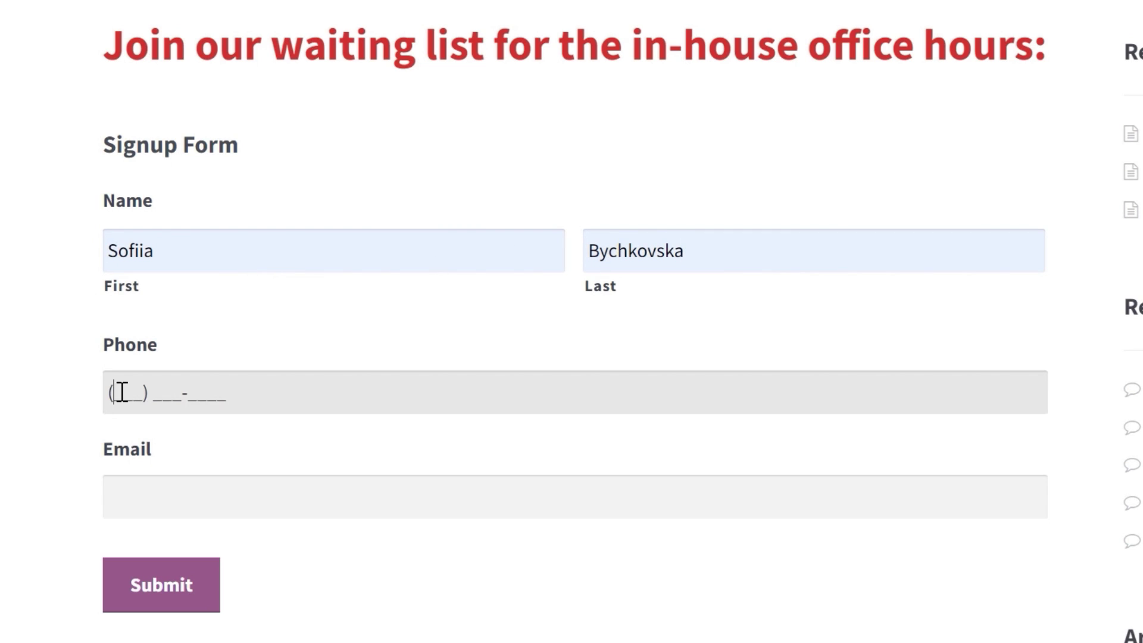
left_click(181, 514)
type("test")
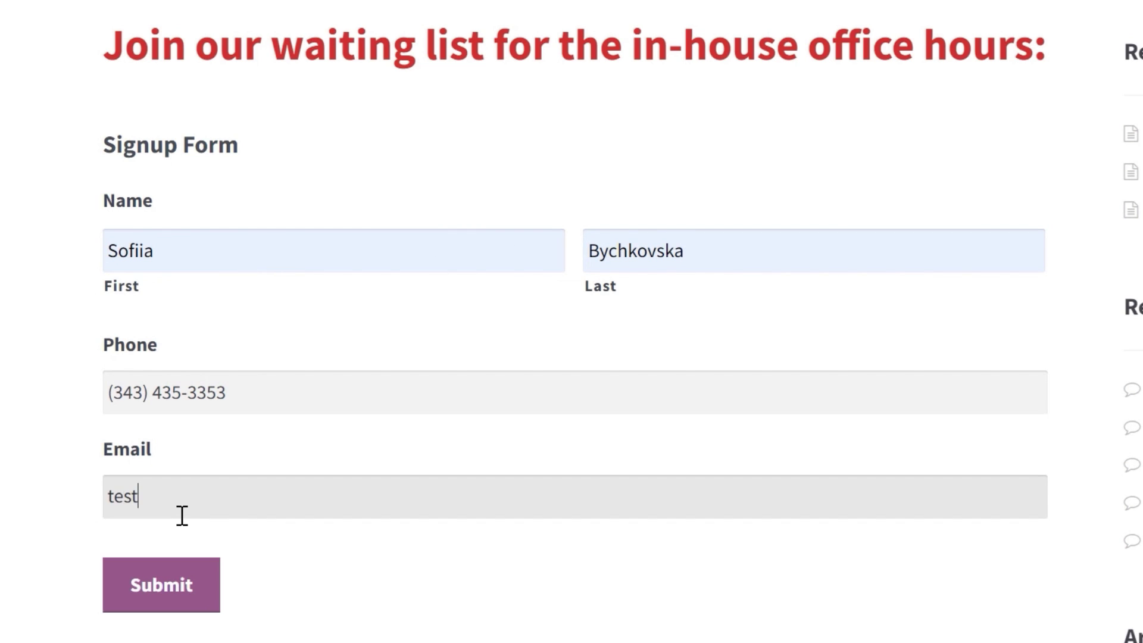
type("@test.de")
Step: Inspect the Phone input in DevTools and copy its CSS selector
triple_click(194, 389)
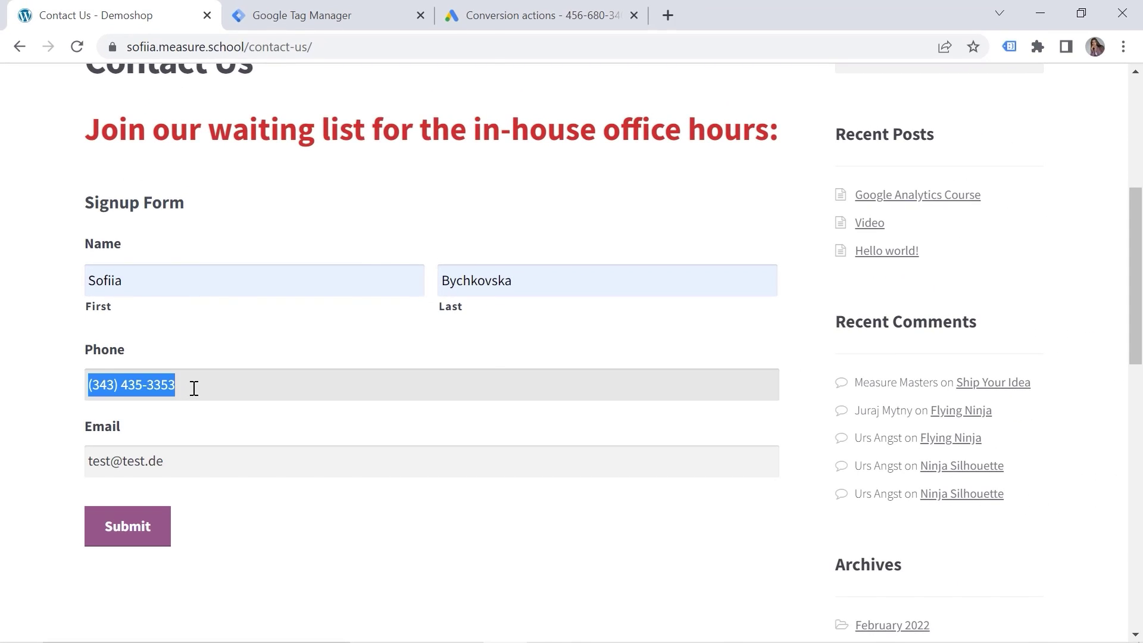
right_click(194, 388)
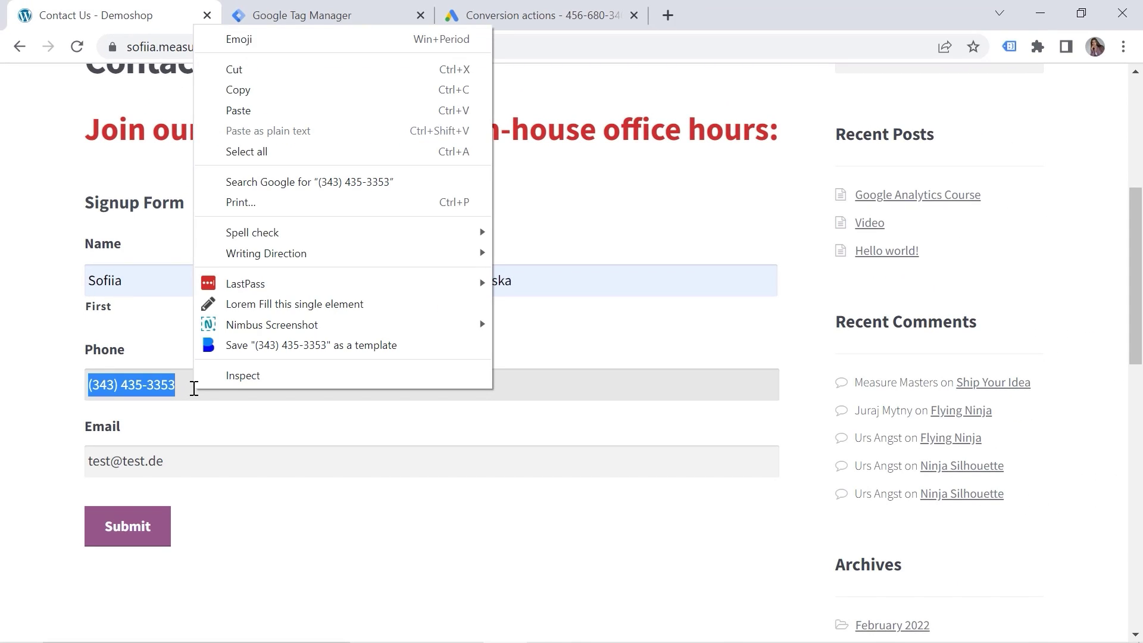
left_click(228, 377)
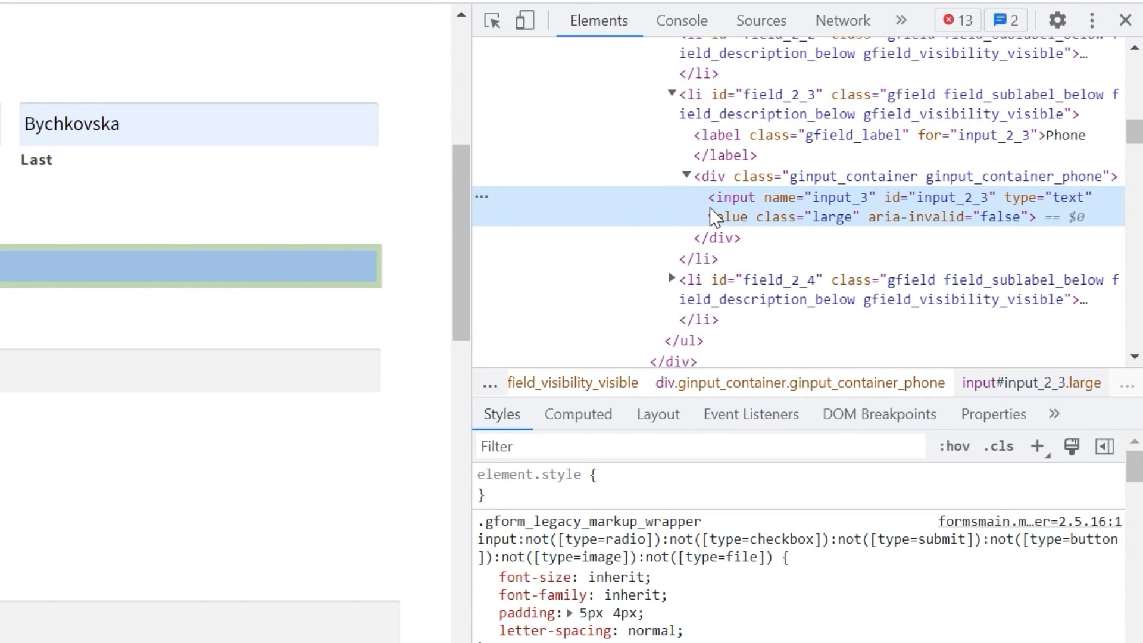
right_click(625, 203)
mouse_move(685, 379)
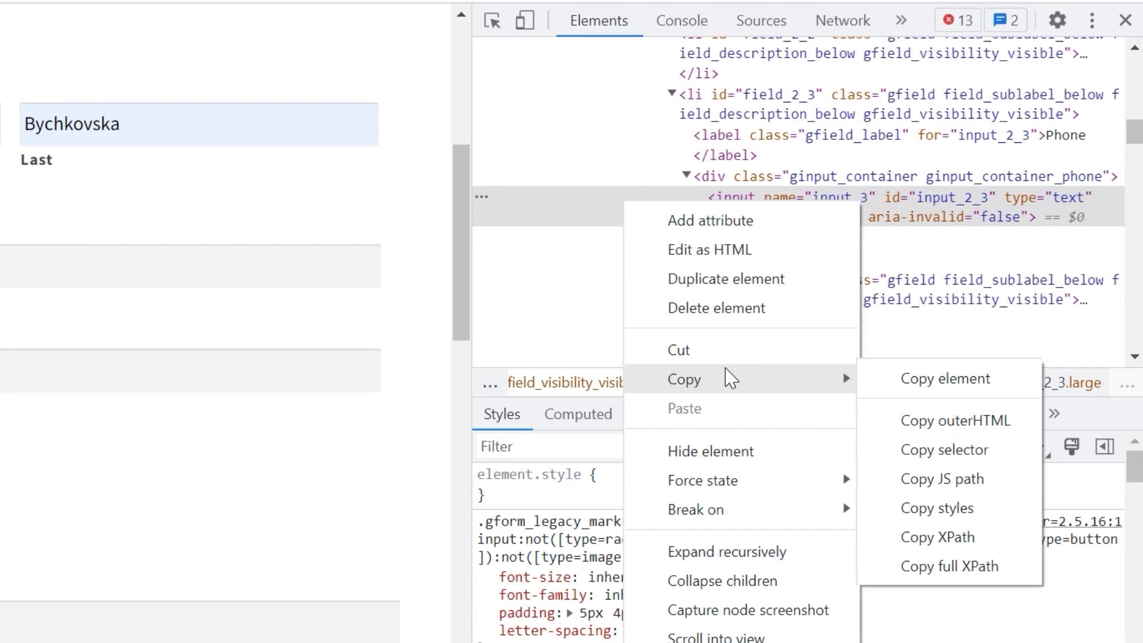
left_click(944, 440)
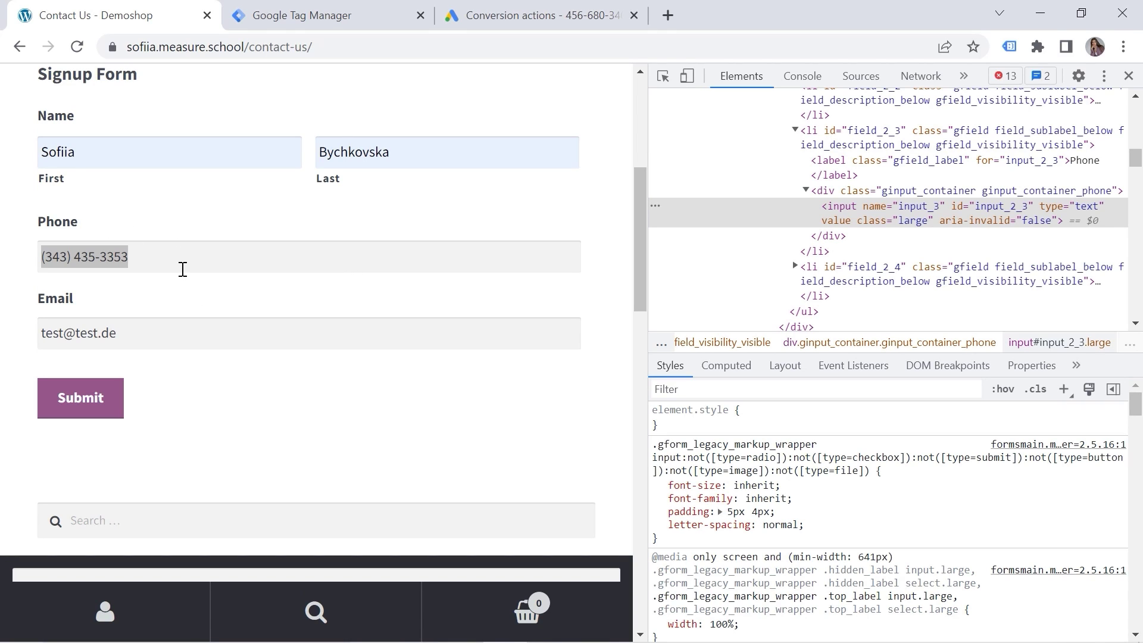
Step: Start a new DOM Element variable in Tag Manager using the CSS Selector method
left_click(290, 17)
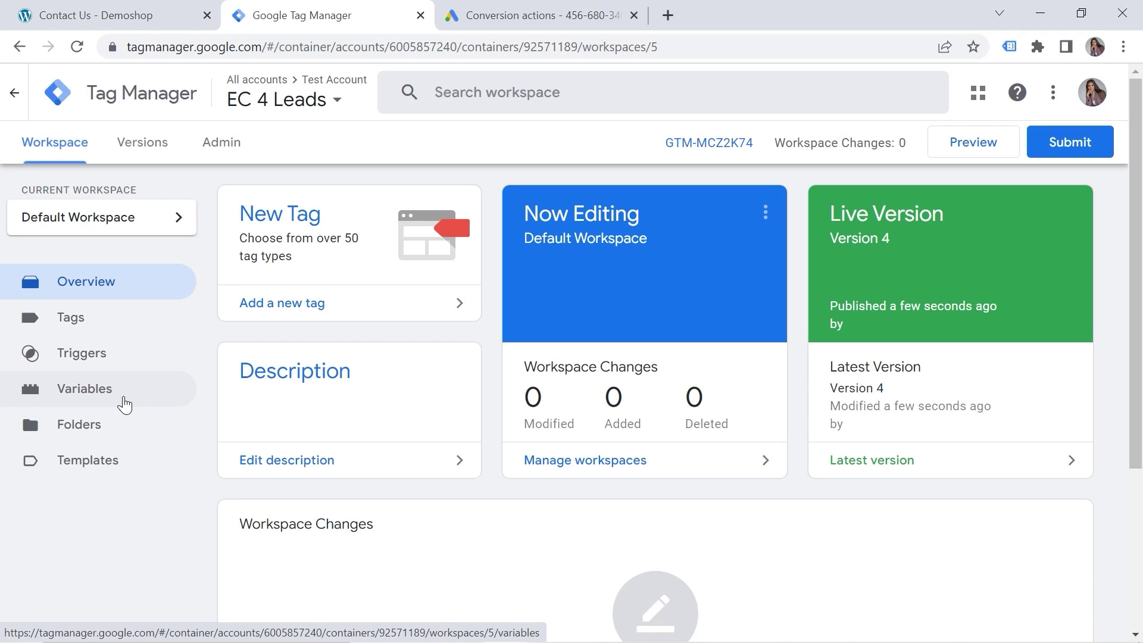
left_click(124, 405)
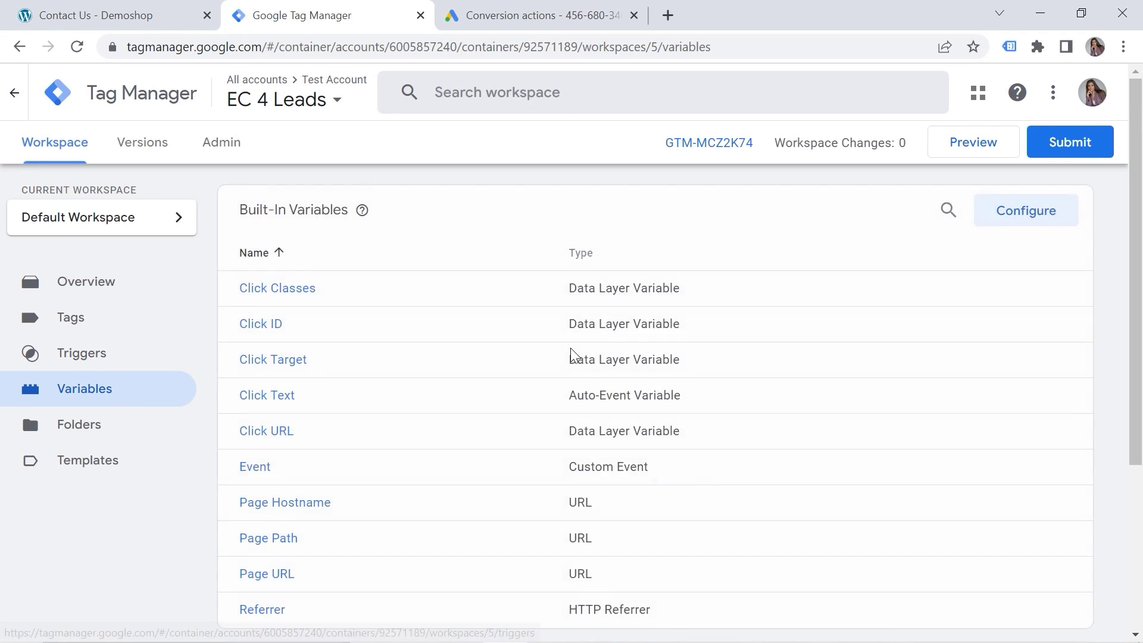
scroll(590, 362, "down", 3)
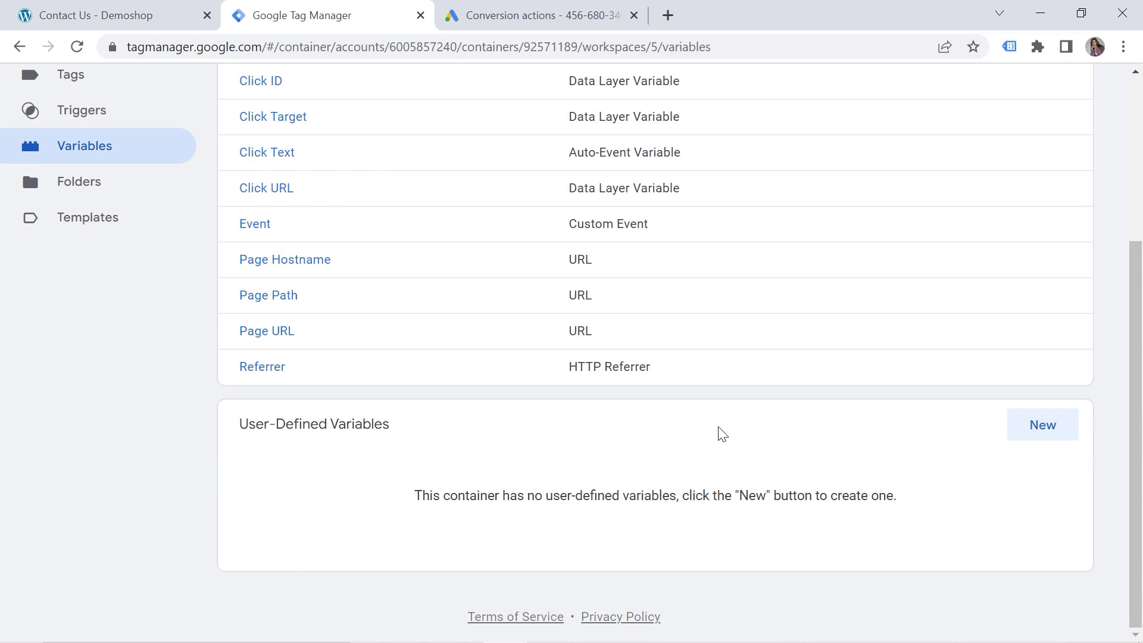
left_click(1047, 431)
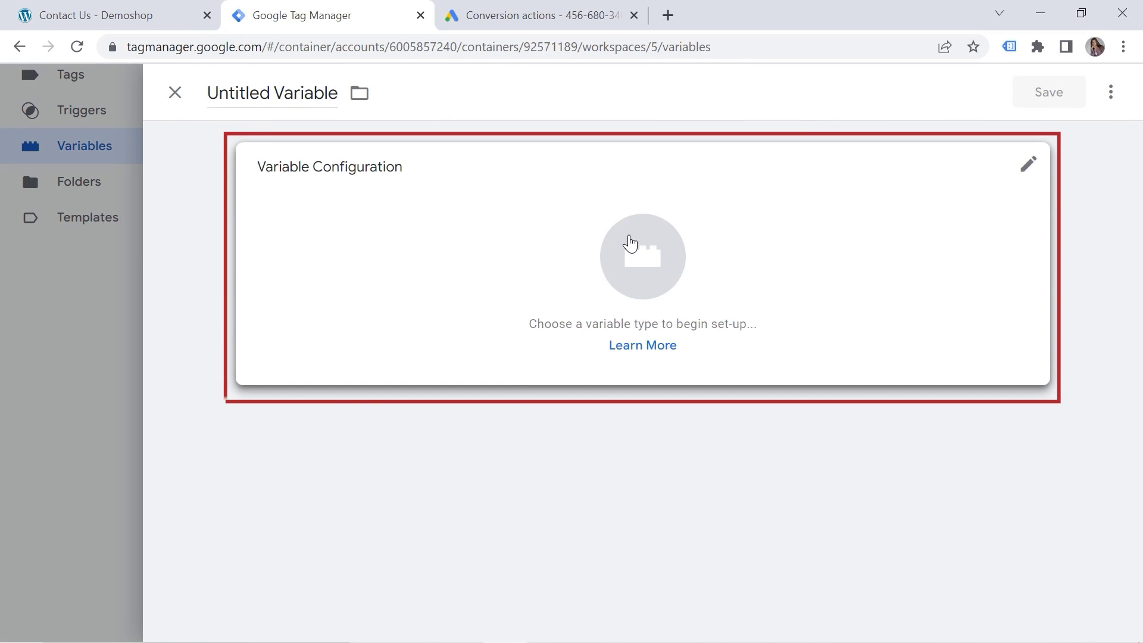
left_click(629, 242)
scroll(629, 241, "down", 2)
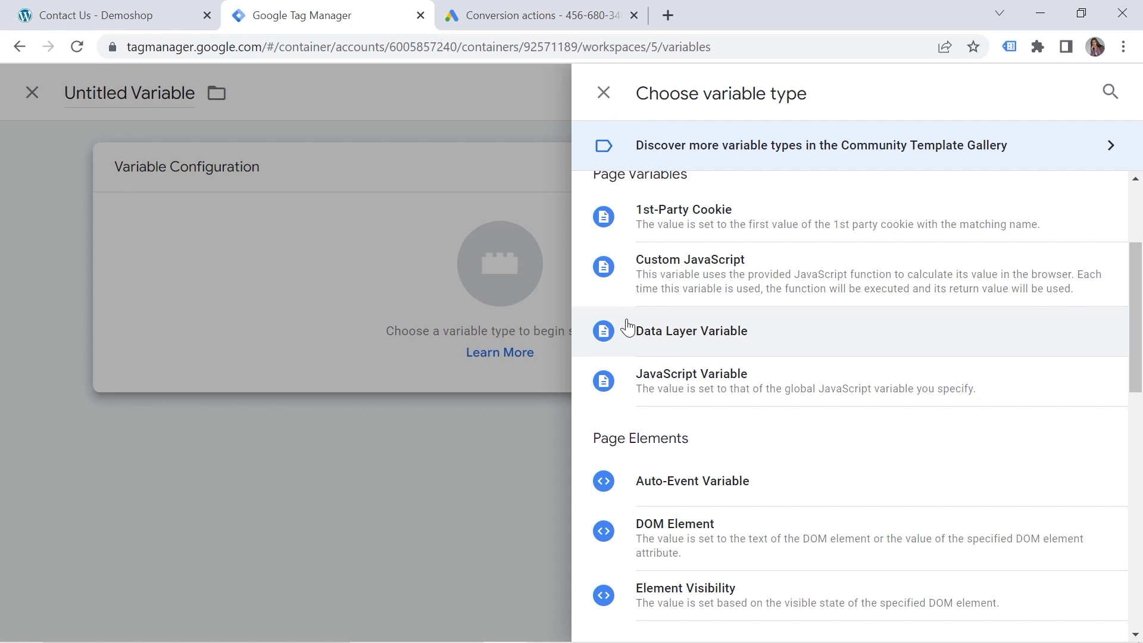
left_click(683, 528)
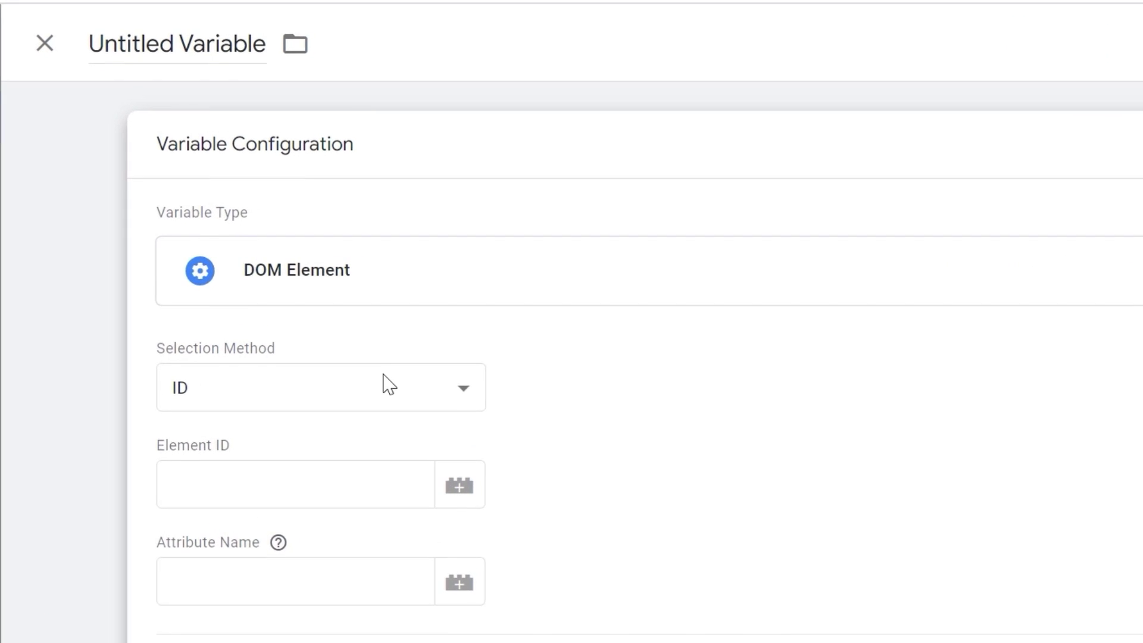
left_click(425, 342)
left_click(246, 445)
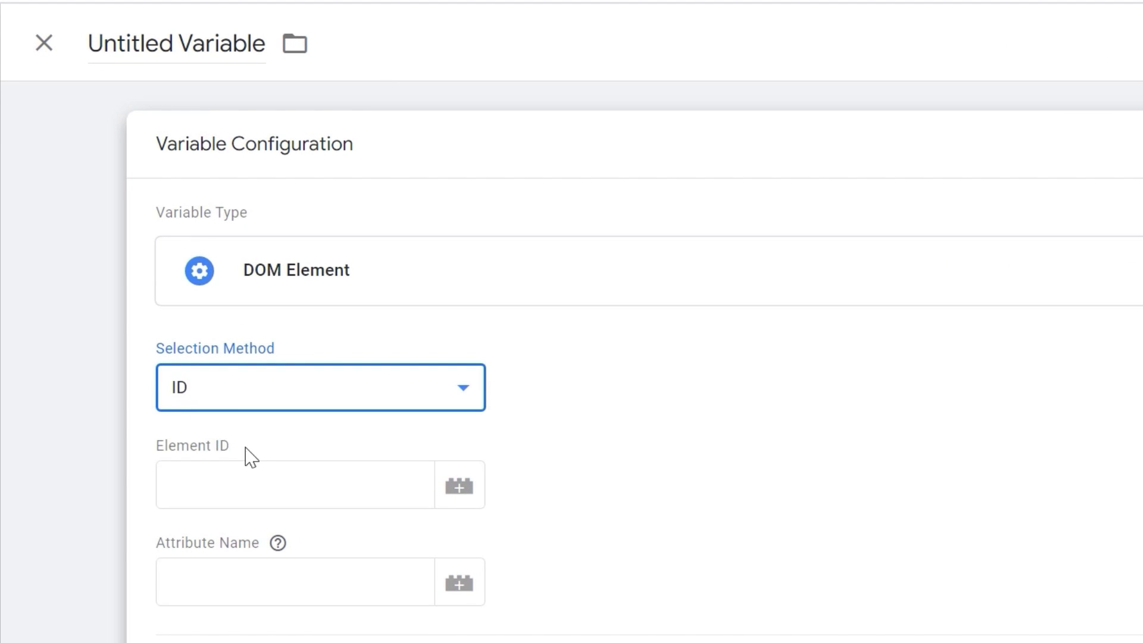
left_click(197, 488)
type("#input_2_3")
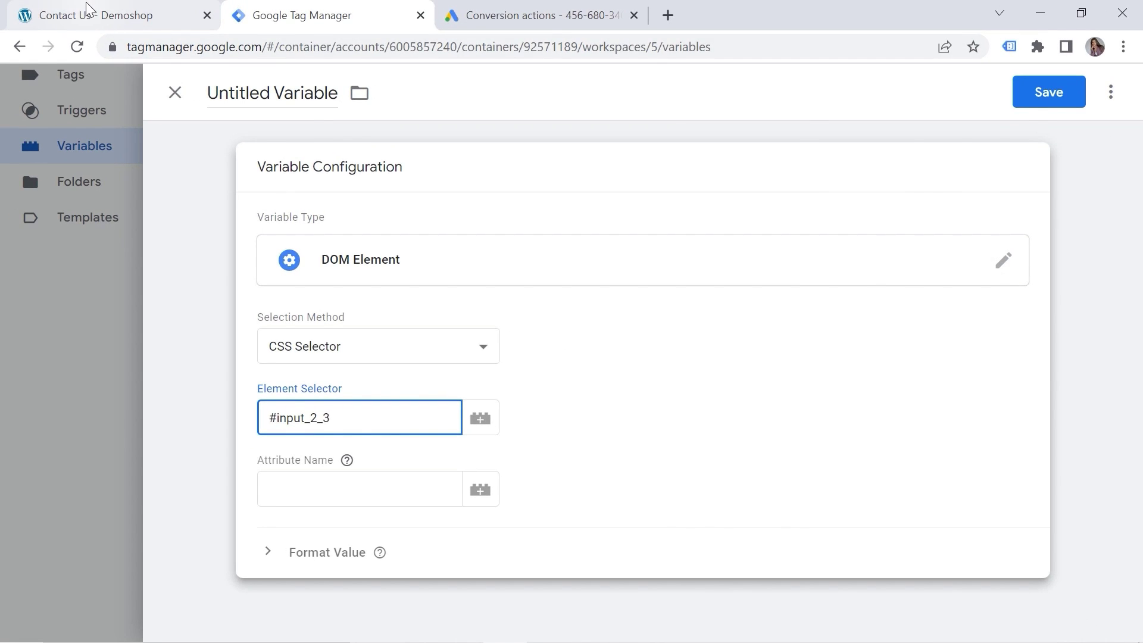
Step: Give it selector #input_2_3, attribute value, name it 'dom - phone' and save
left_click(87, 9)
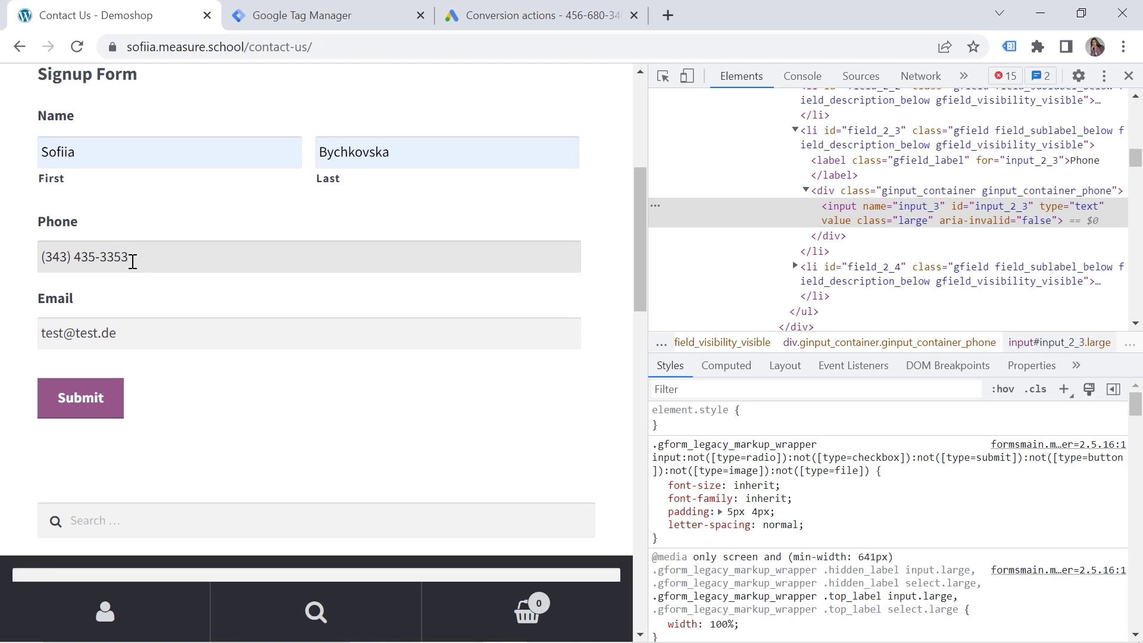
left_click(259, 16)
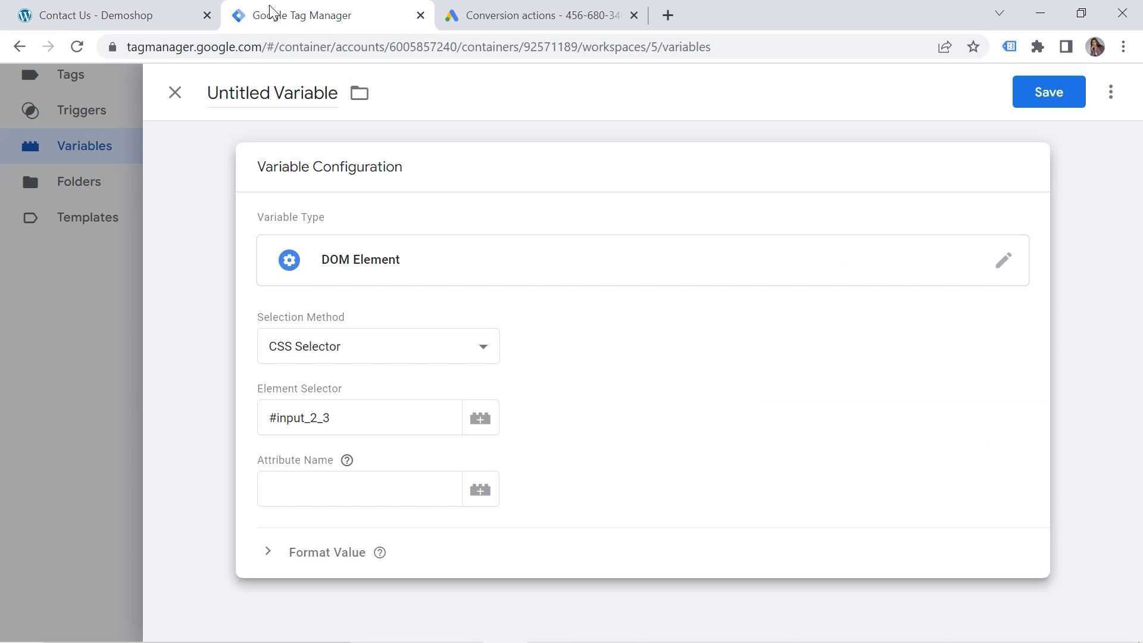
left_click(279, 496)
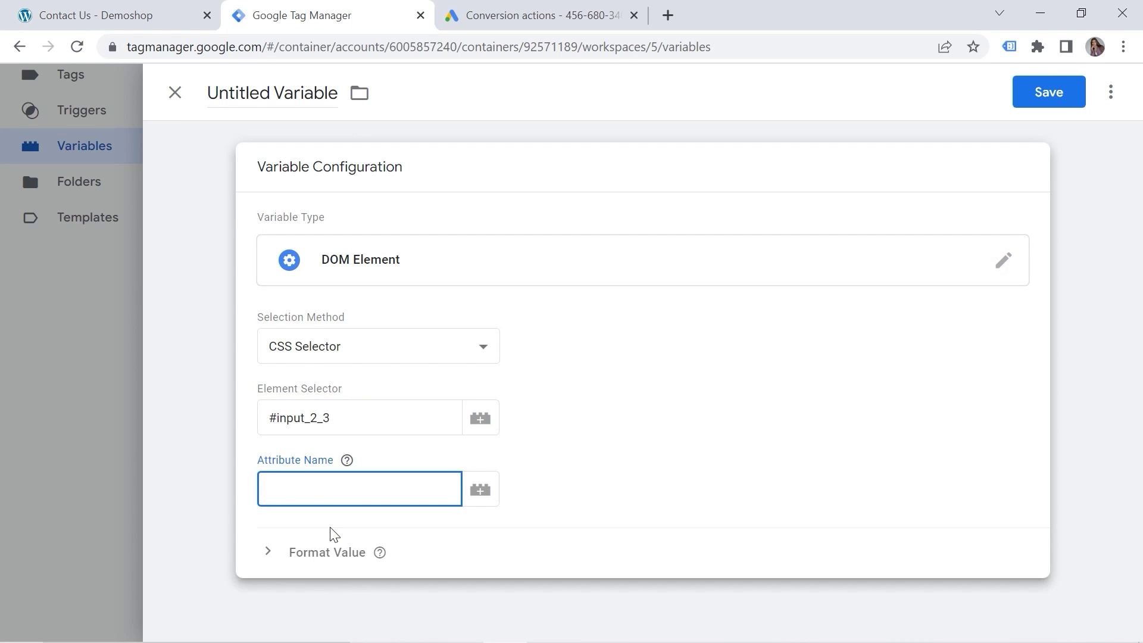
type("lue")
left_click(264, 91)
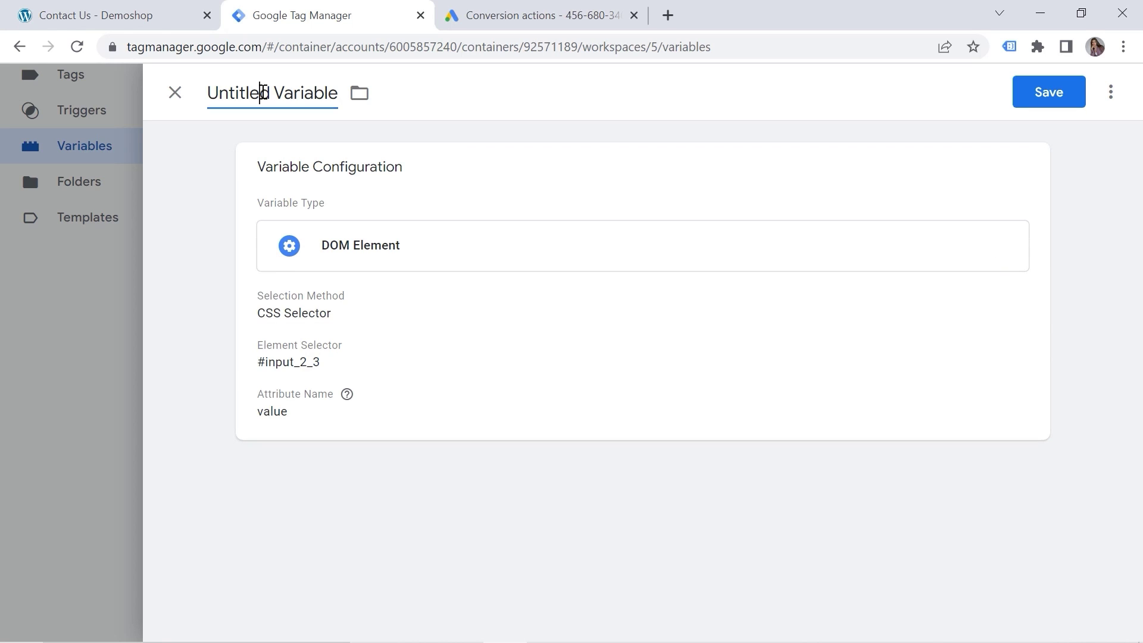
triple_click(263, 92)
type("dom - phone")
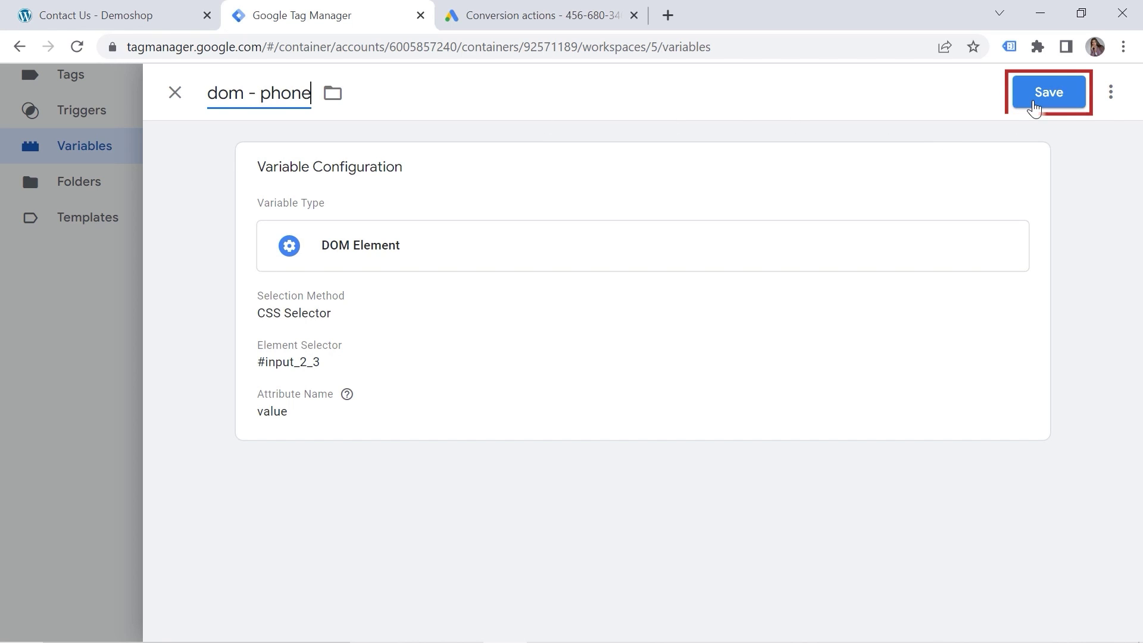
left_click(1033, 106)
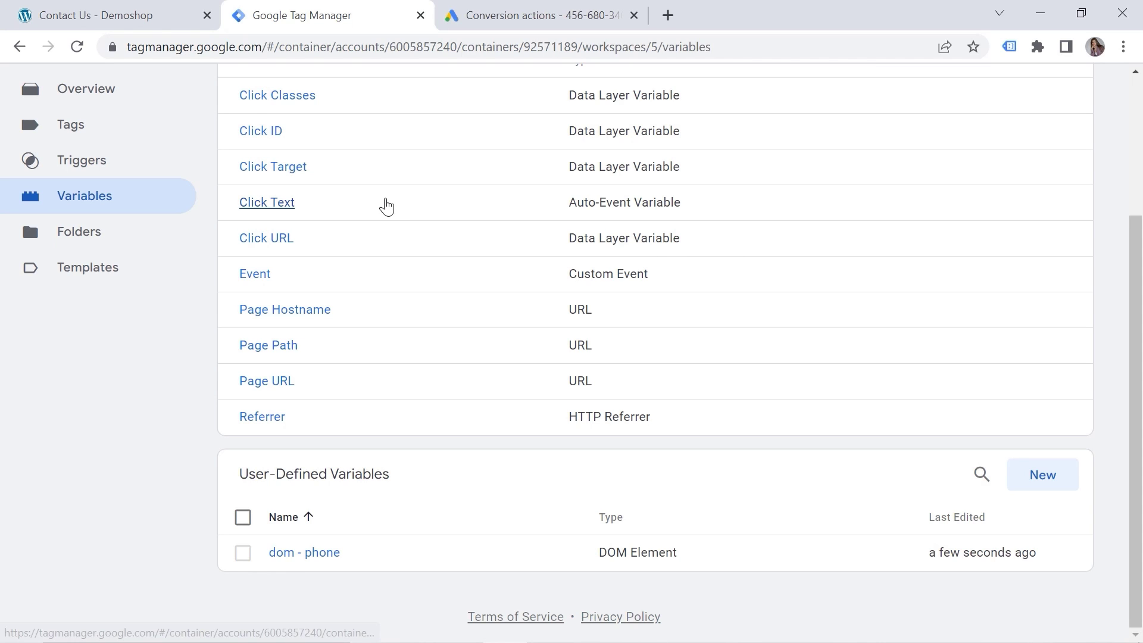
Step: Inspect the form's Email input and copy the #input_2_4 selector, then return to Tag Manager
left_click(134, 12)
left_click(95, 336)
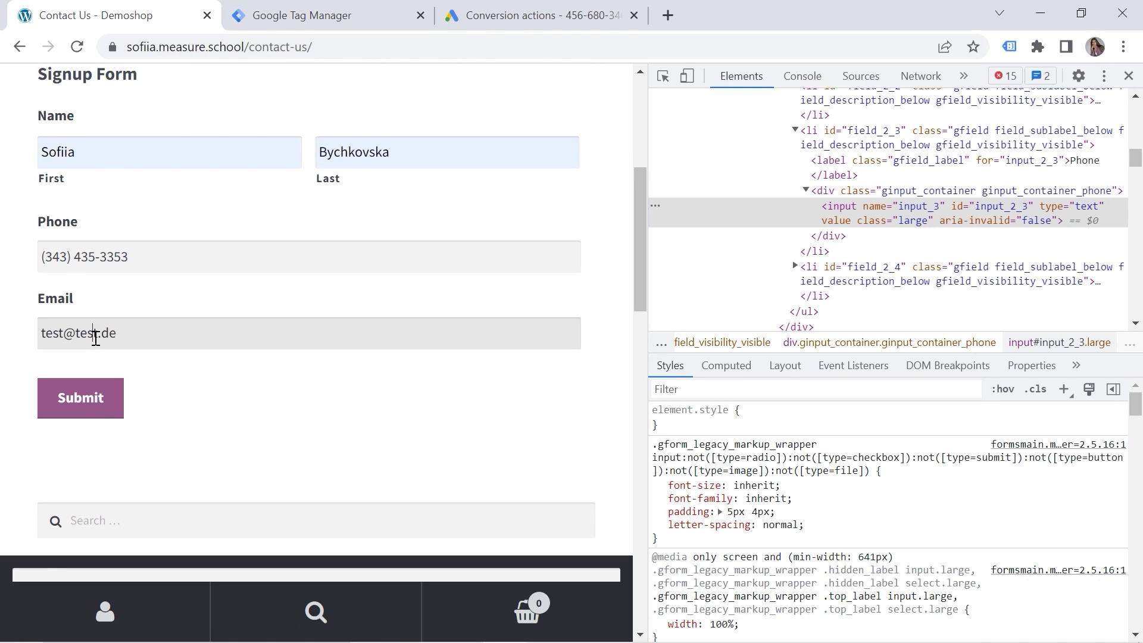
right_click(95, 338)
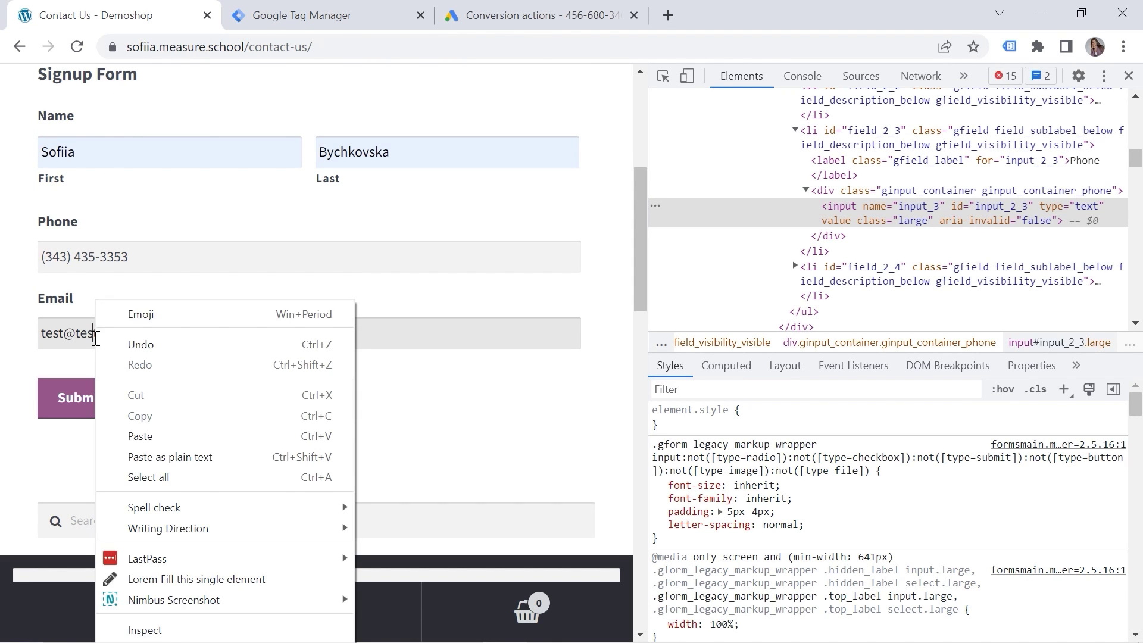
left_click(169, 631)
right_click(804, 213)
mouse_move(849, 343)
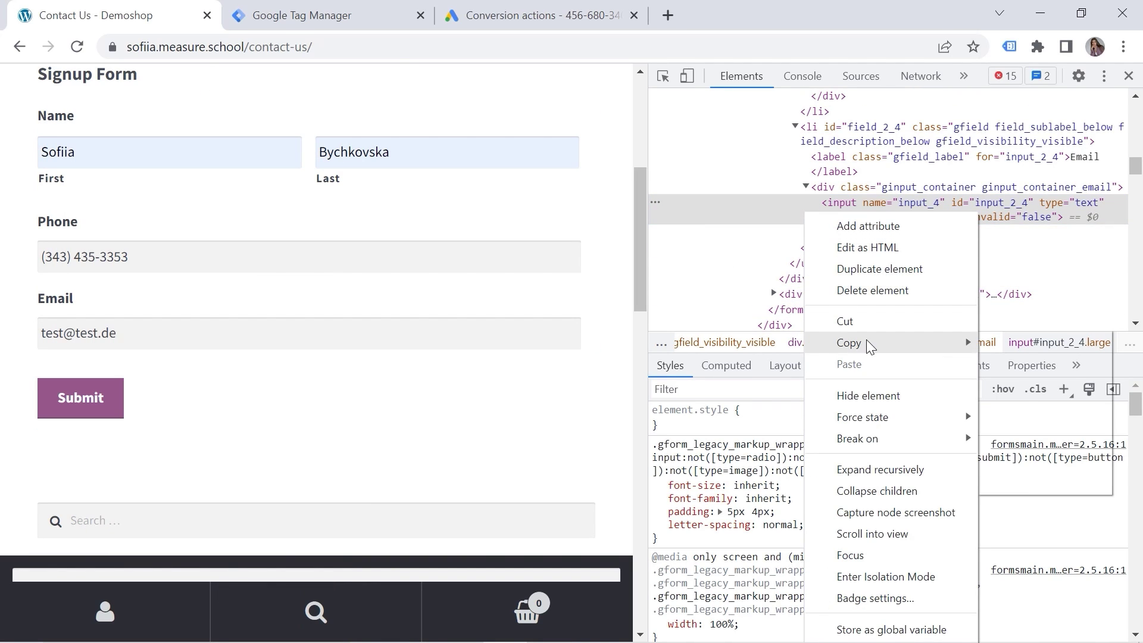
left_click(1040, 399)
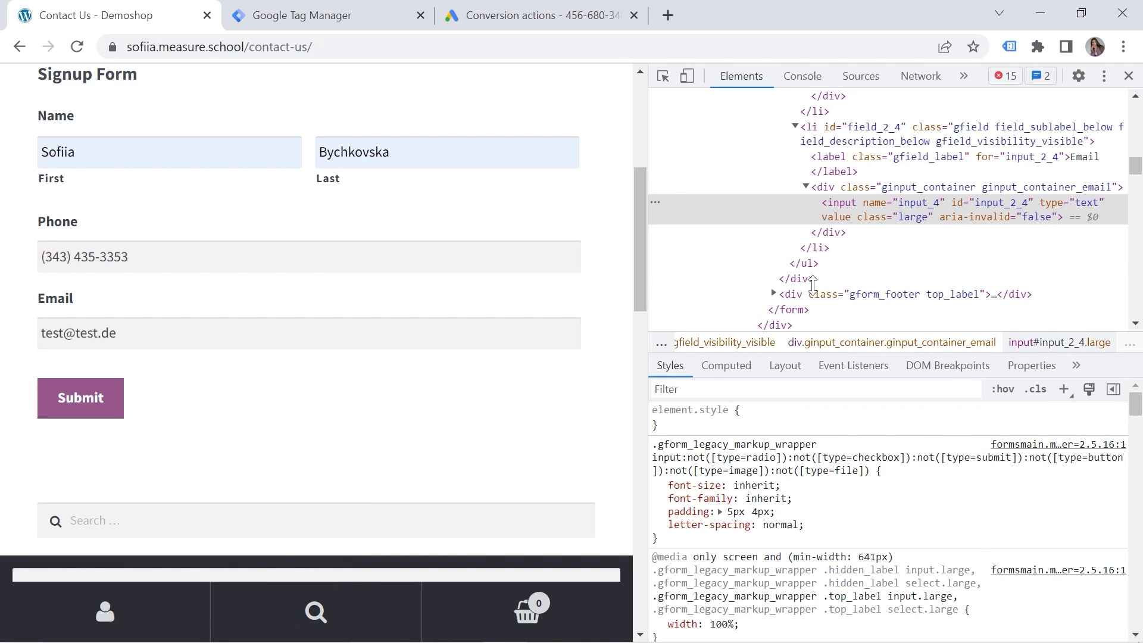
left_click(372, 7)
Step: Create a DOM Element variable on CSS selector #input_2_4 reading value, named 'dom - email', and save
left_click(1034, 480)
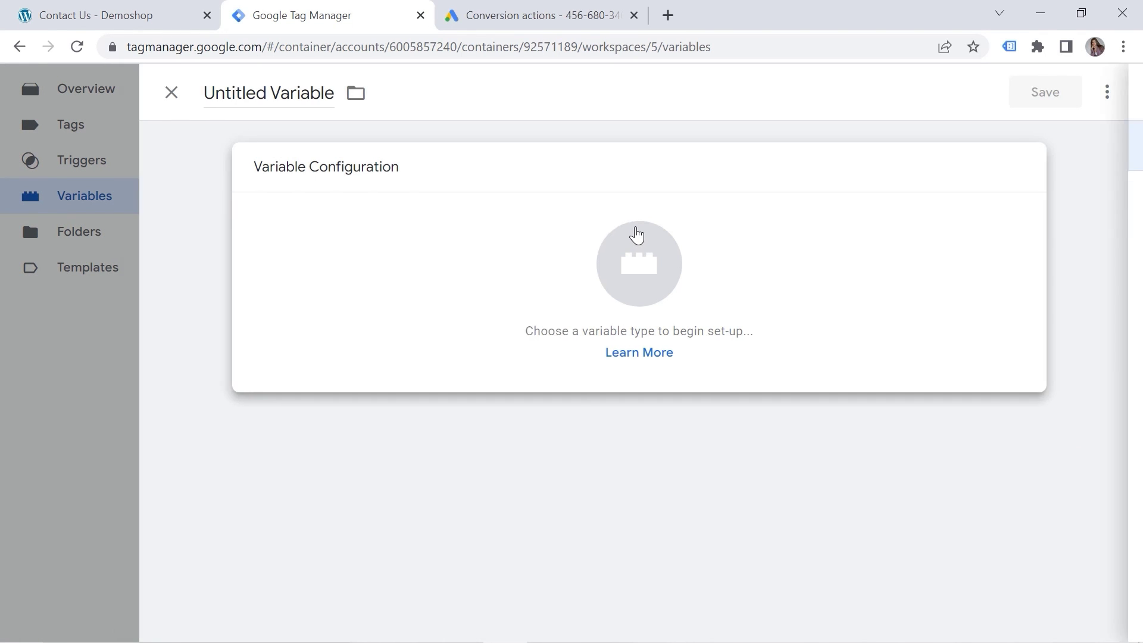
left_click(636, 236)
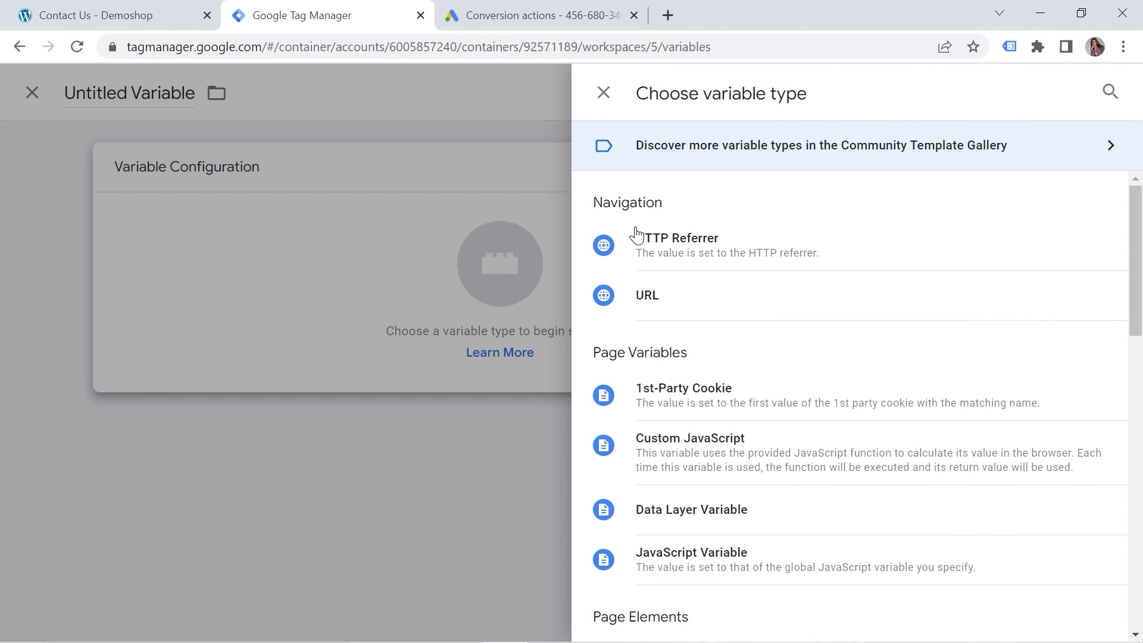
scroll(652, 278, "down", 1)
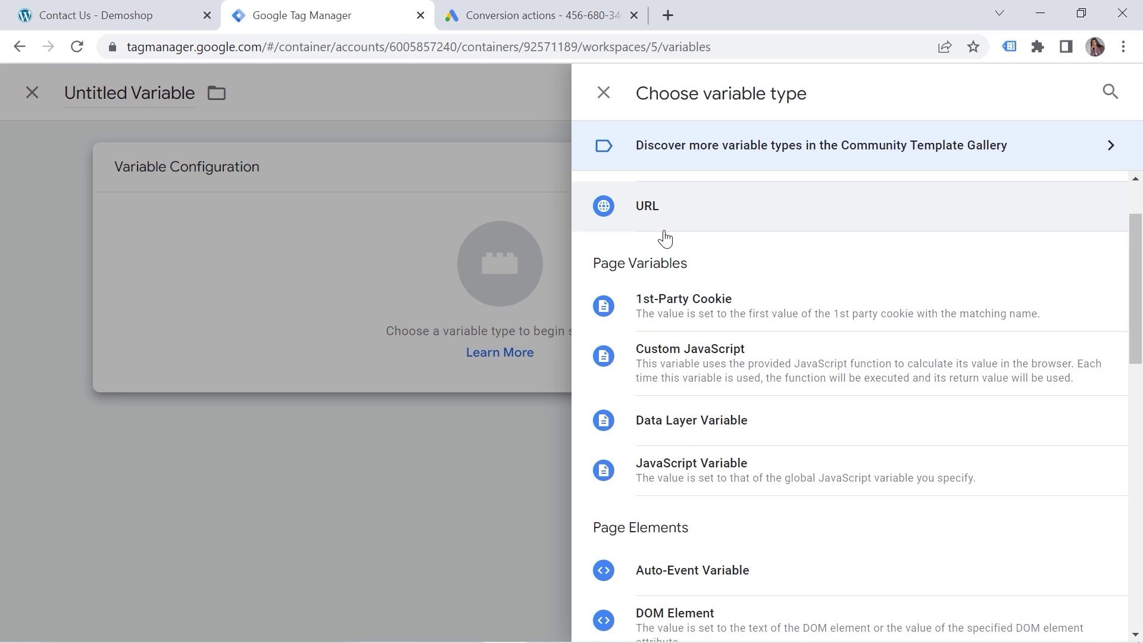
scroll(664, 239, "down", 1)
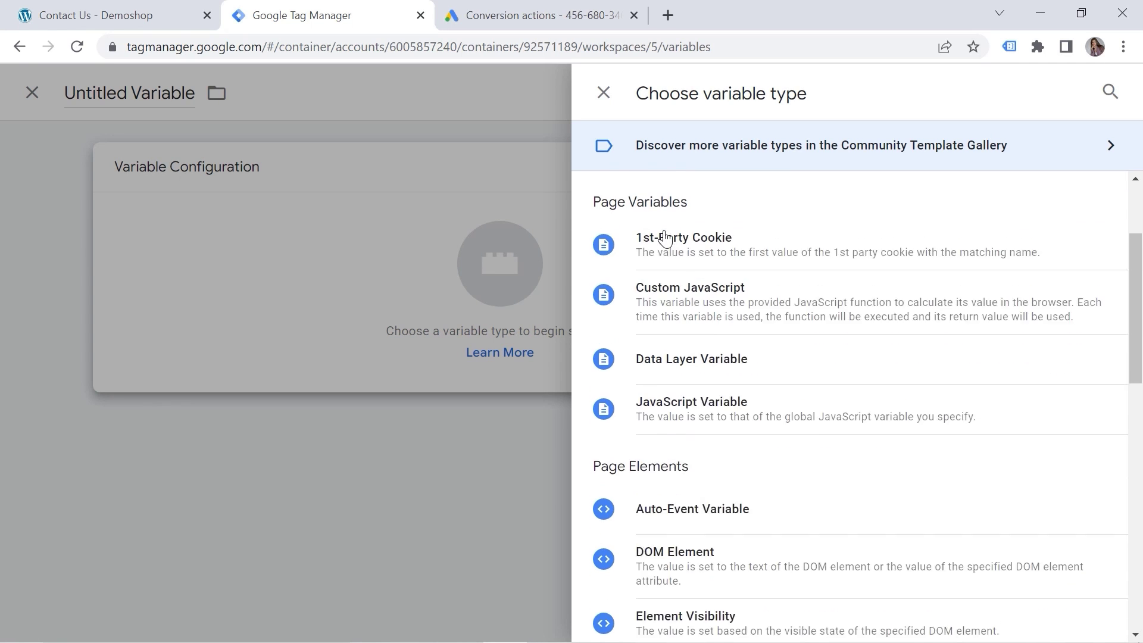
left_click(656, 558)
left_click(362, 362)
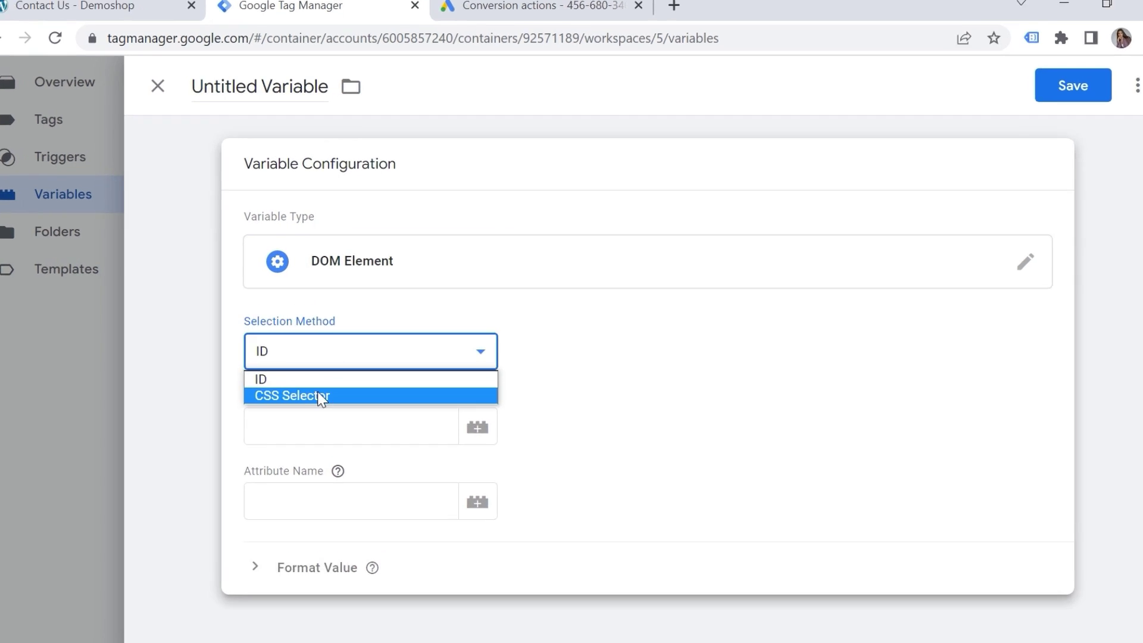
left_click(324, 391)
type("#input_2_4")
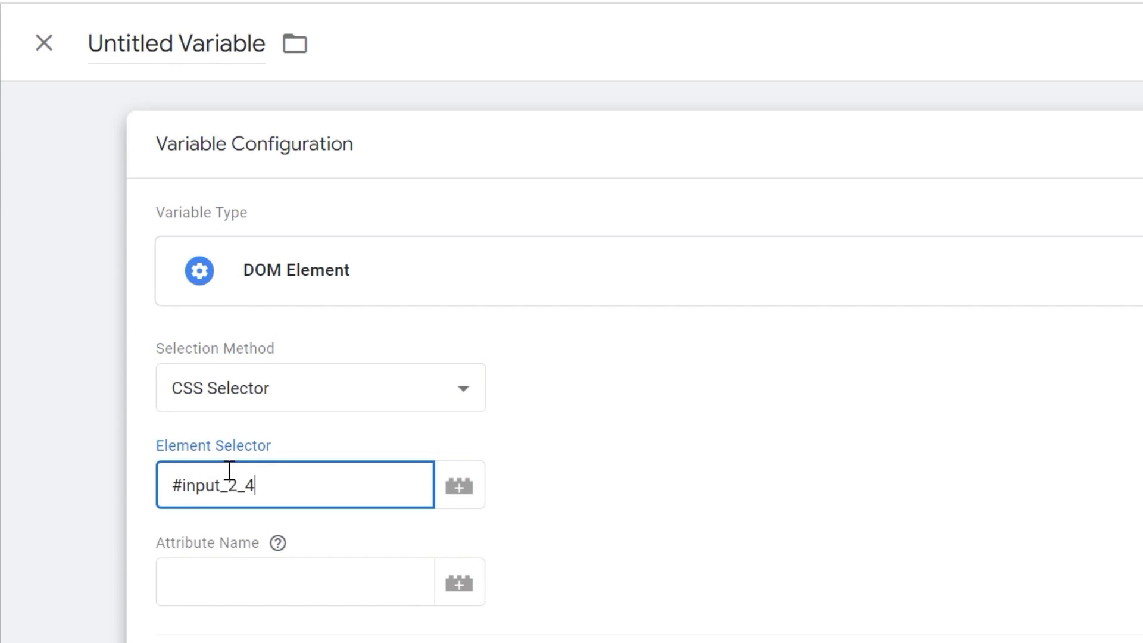
left_click(224, 581)
type("va")
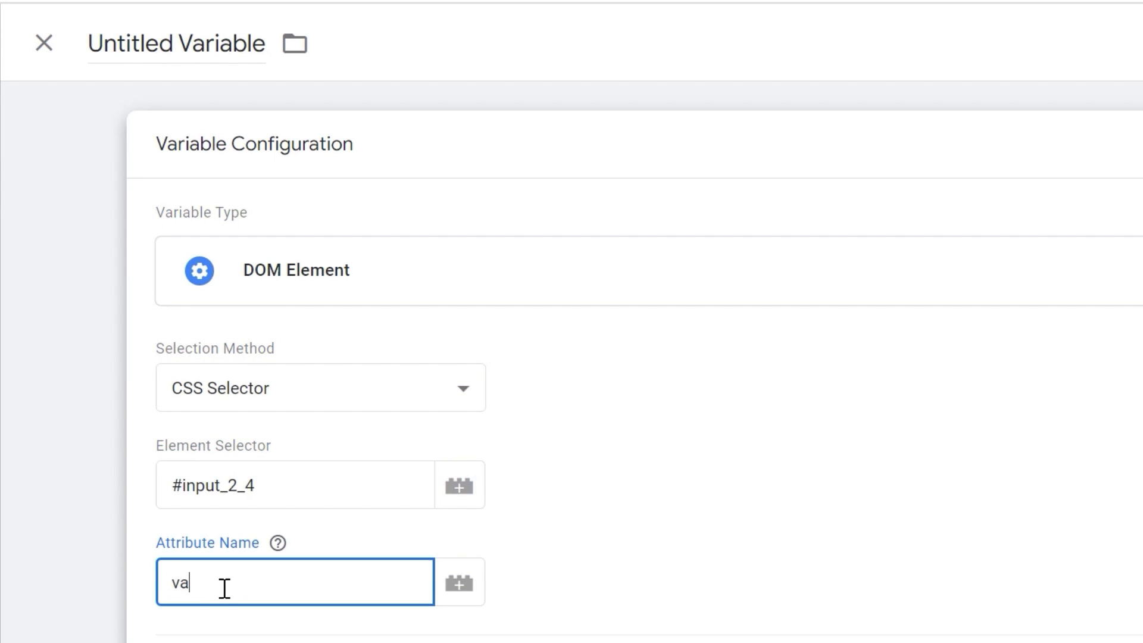
type("lue")
left_click(148, 50)
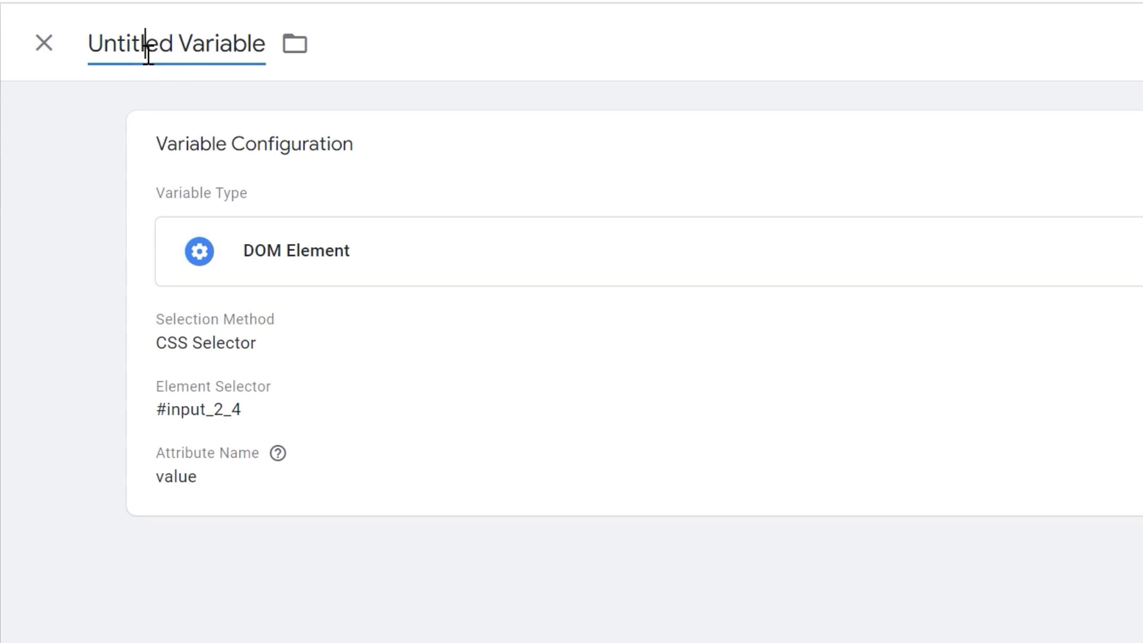
type("dom ")
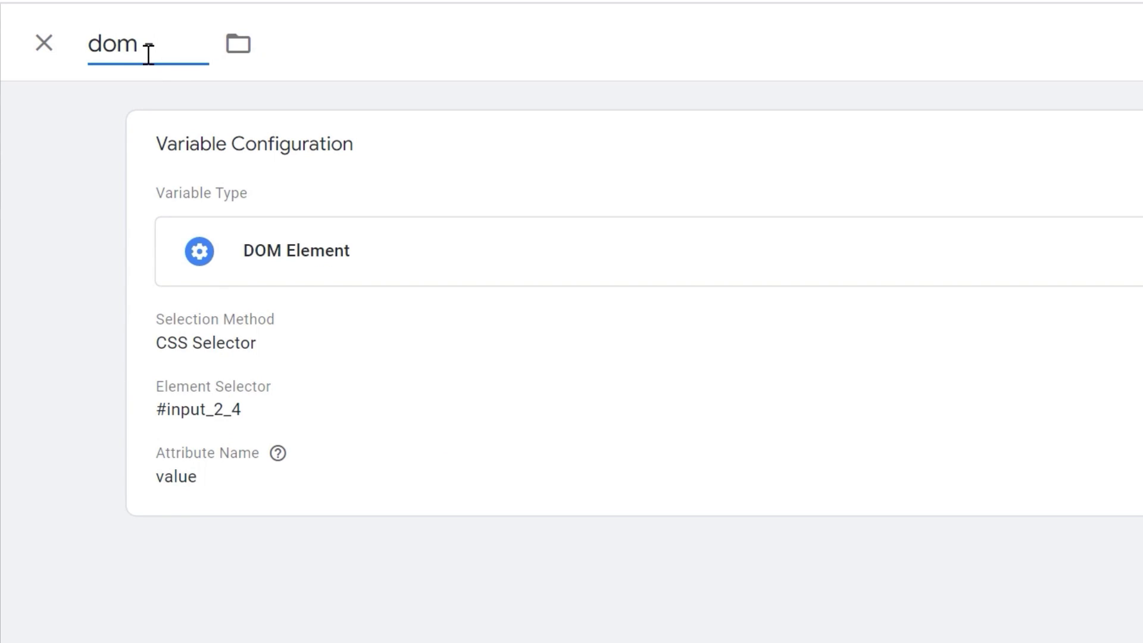
type("- email")
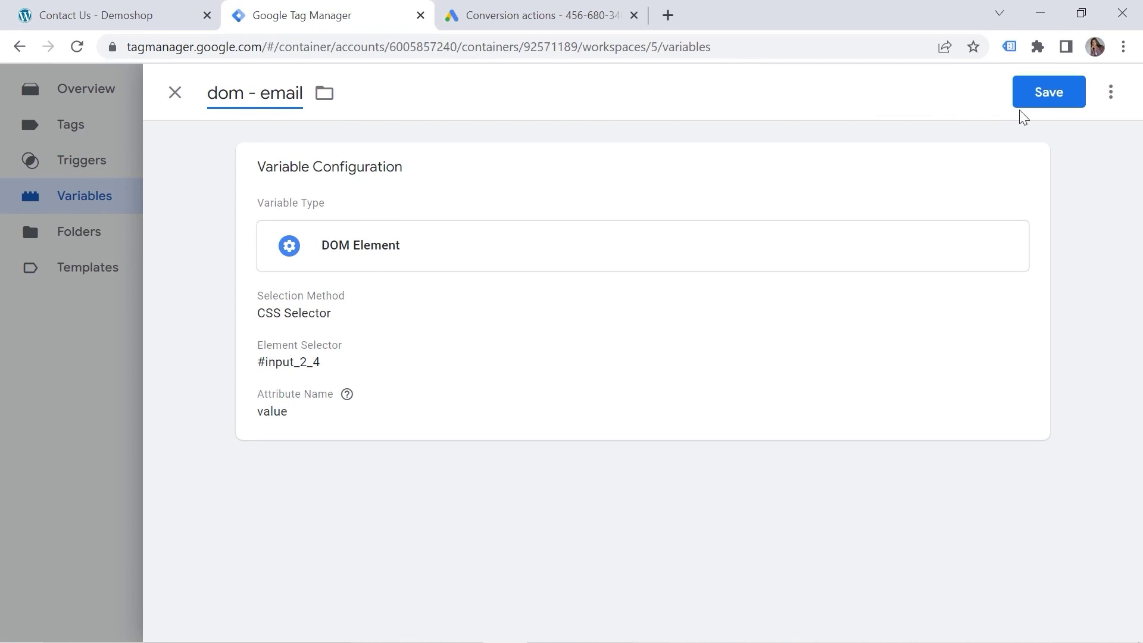
left_click(1039, 107)
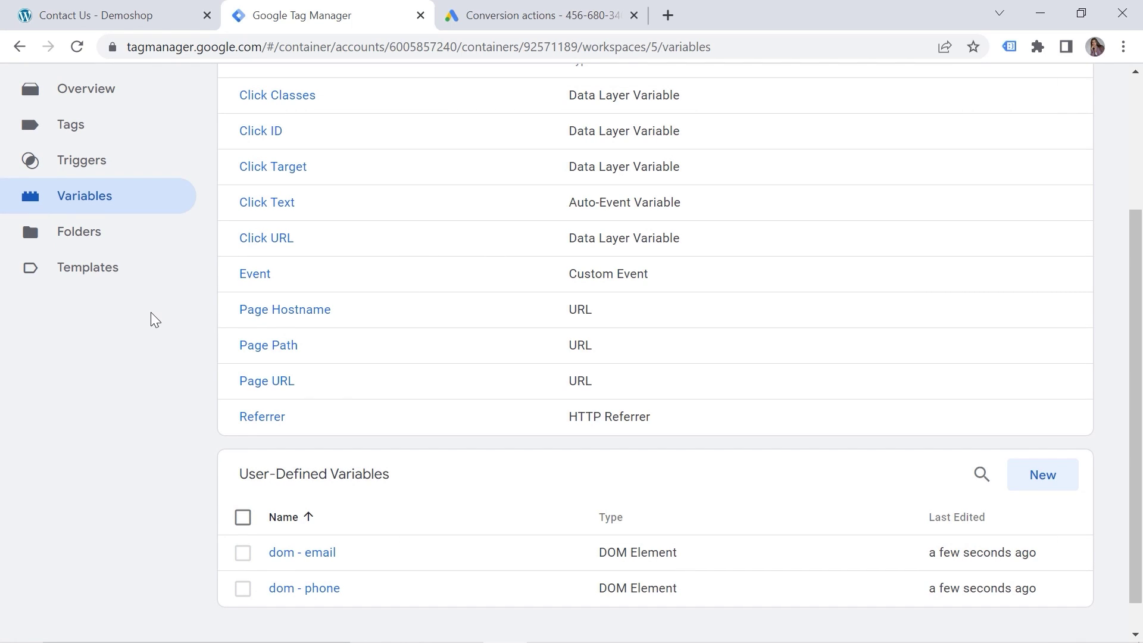
scroll(154, 324, "up", 2)
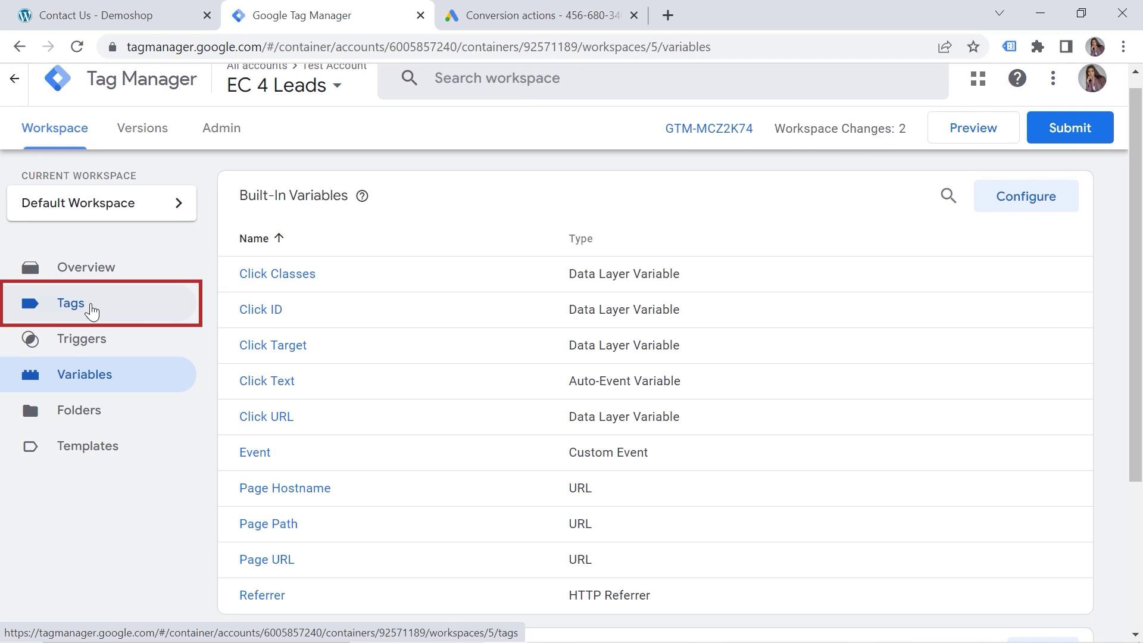
Step: Create a new tag of type Google Ads User-provided Data Event, ready for its Conversion ID
left_click(92, 311)
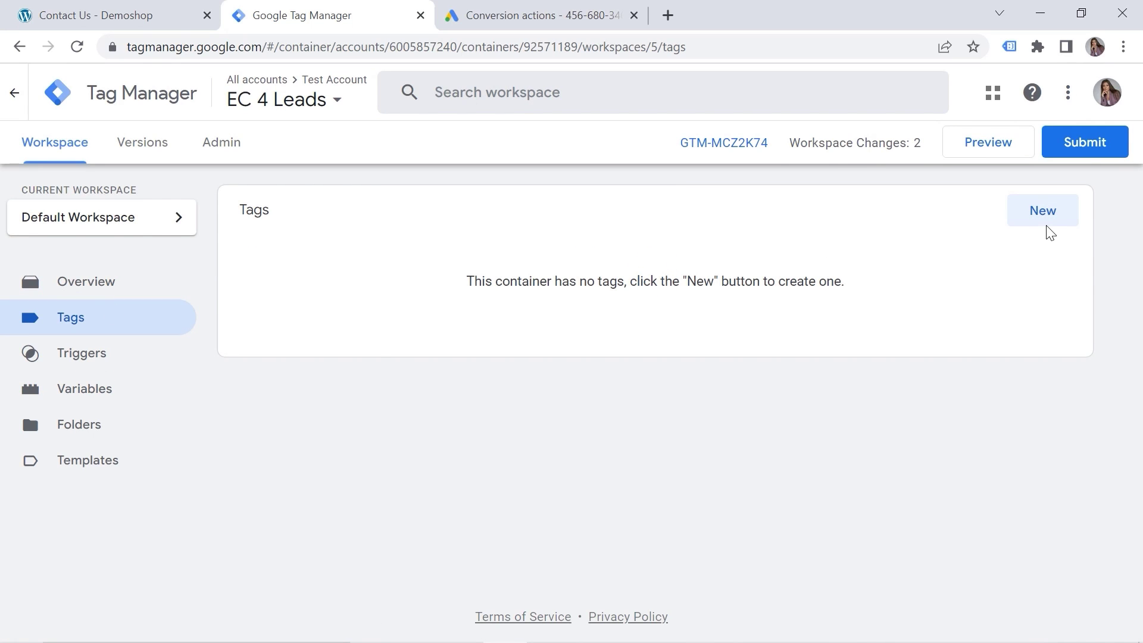
left_click(1036, 221)
left_click(574, 236)
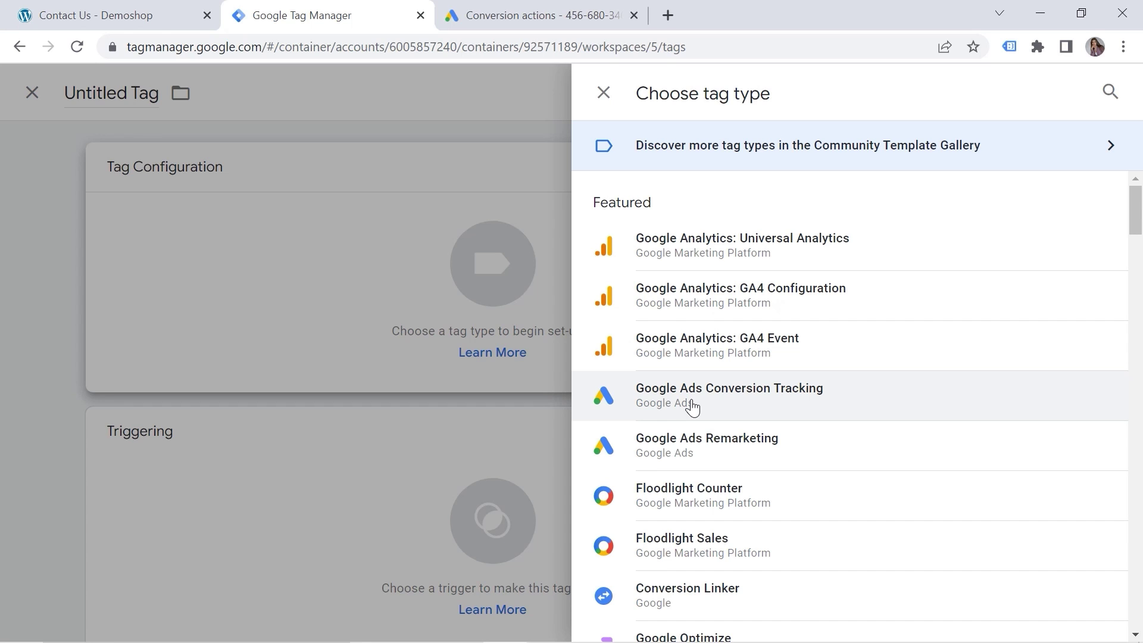
scroll(702, 321, "down", 1)
scroll(704, 324, "down", 2)
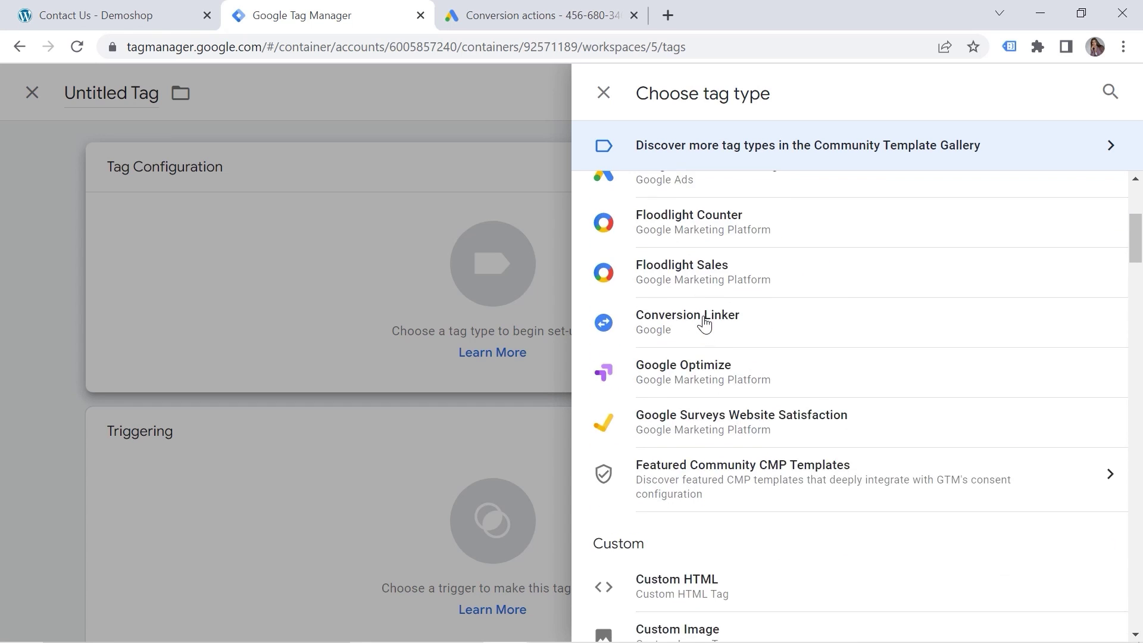
scroll(705, 324, "down", 5)
scroll(702, 324, "down", 3)
scroll(689, 298, "down", 2)
scroll(688, 294, "down", 2)
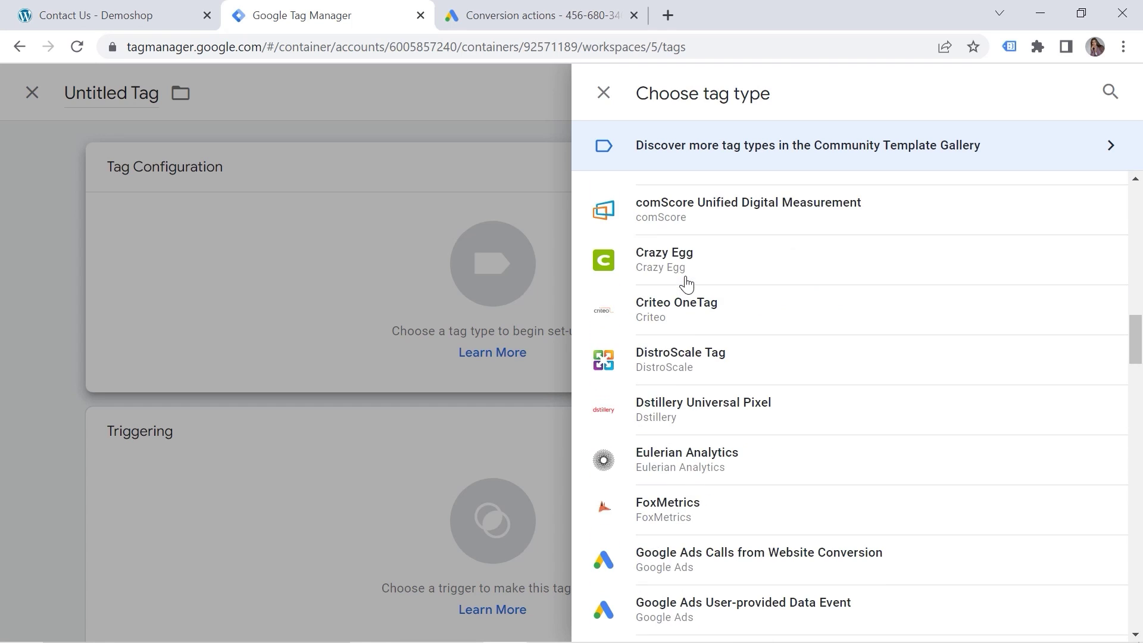
scroll(710, 273, "down", 1)
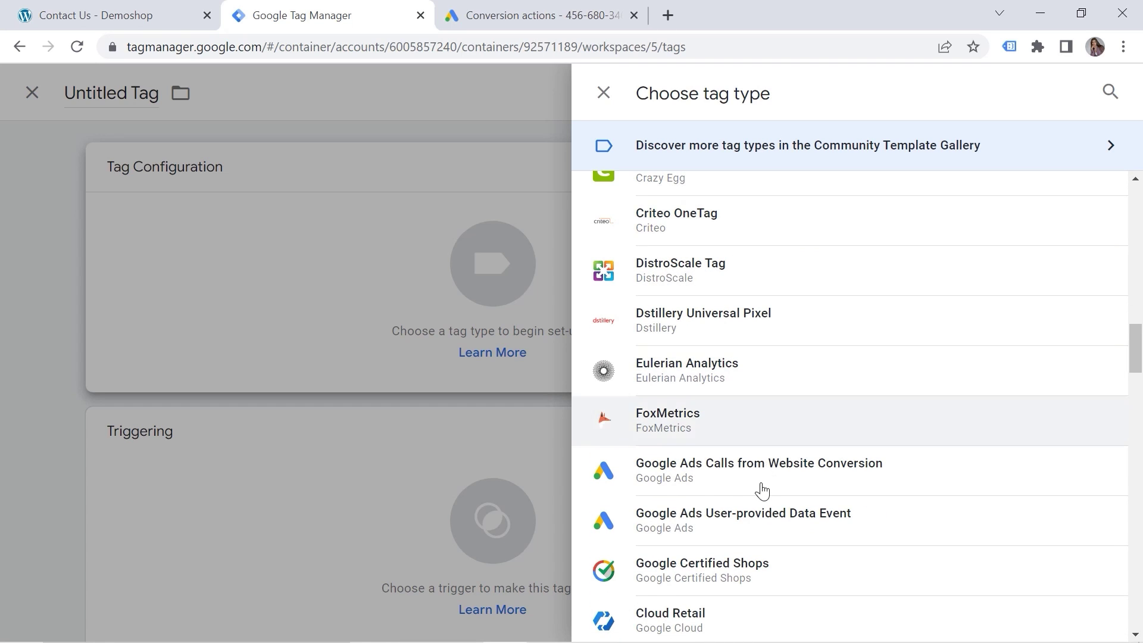
left_click(749, 521)
left_click(287, 390)
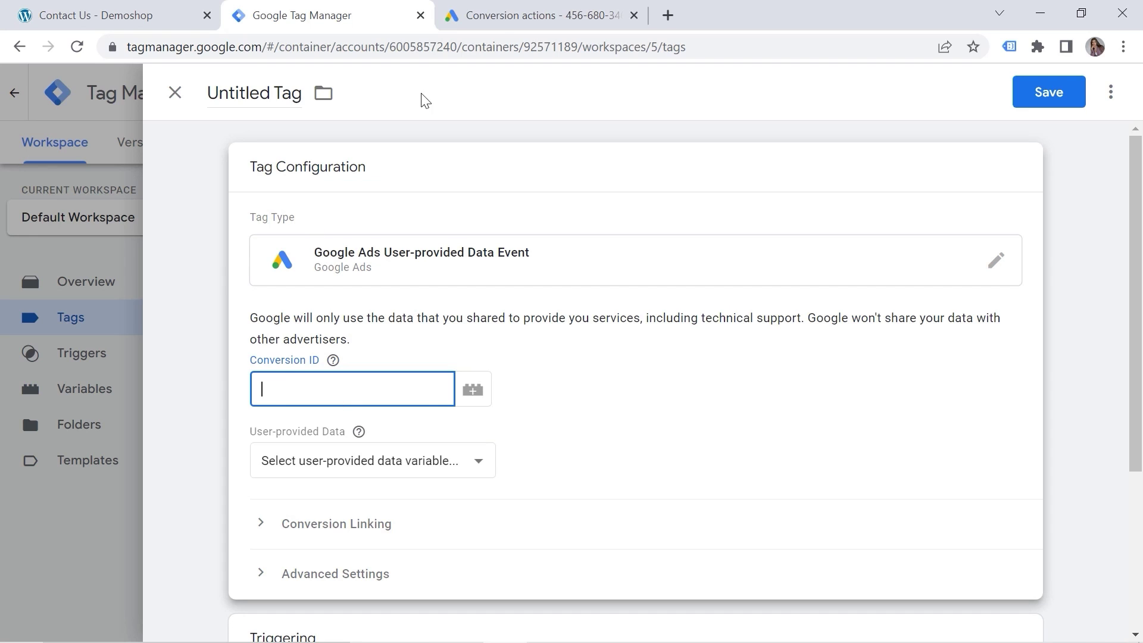
Step: In Google Ads, navigate via Tools and Settings > Setup to the Google tag page
left_click(516, 18)
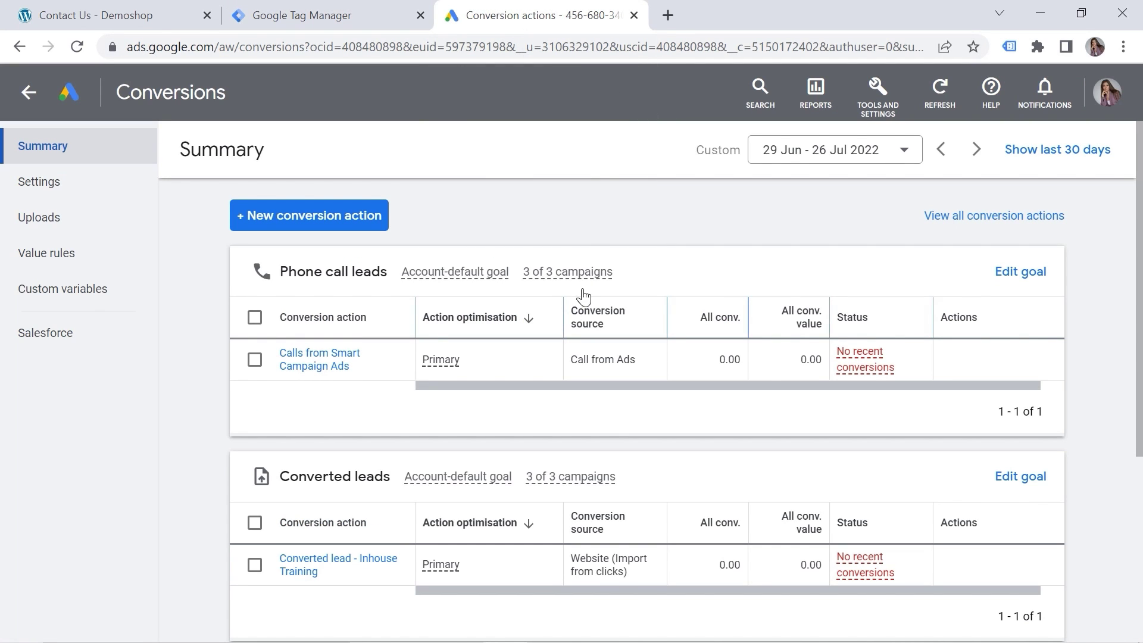
left_click(889, 106)
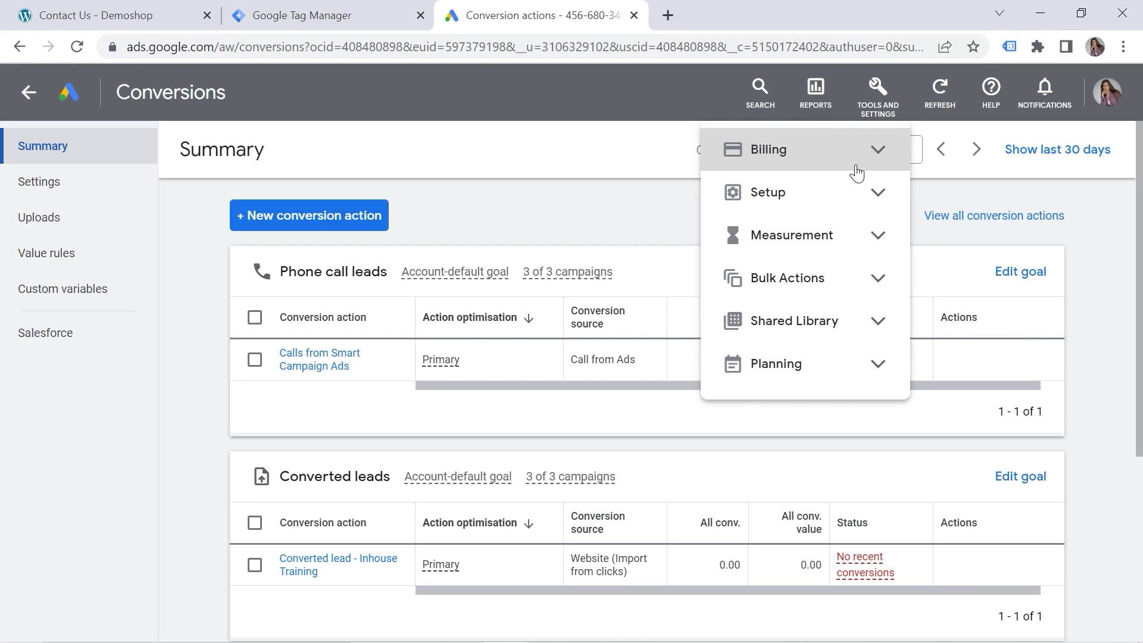
left_click(849, 235)
left_click(853, 192)
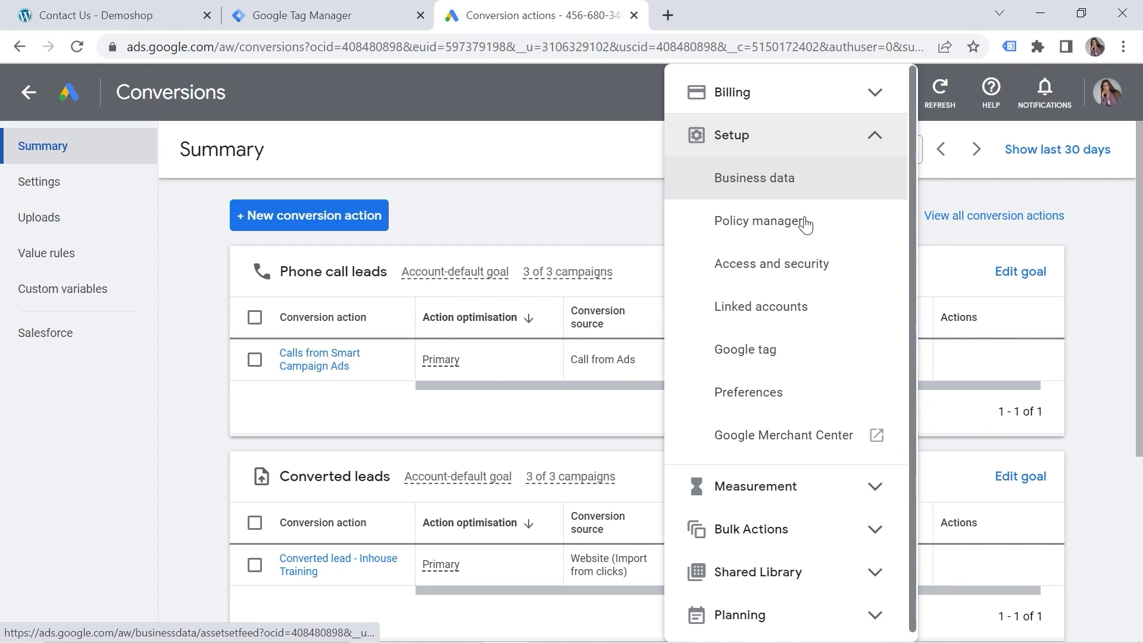
left_click(781, 349)
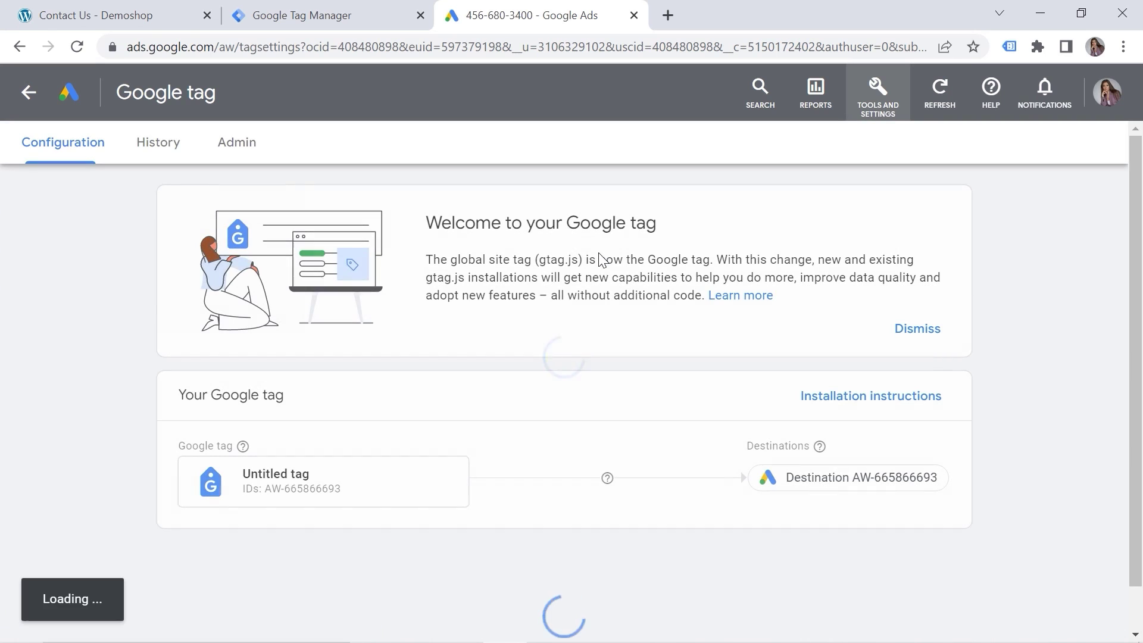
Step: Reveal the manual installation code and select the conversion ID 665866693 for copying
left_click(859, 403)
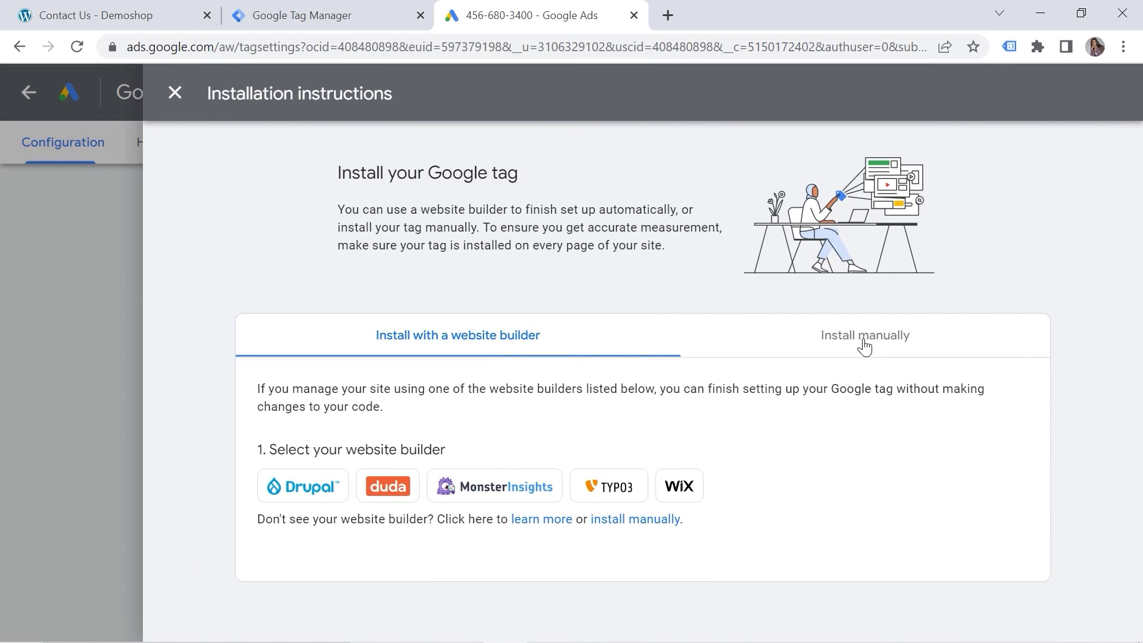
left_click(865, 346)
scroll(289, 335, "down", 2)
scroll(285, 329, "down", 1)
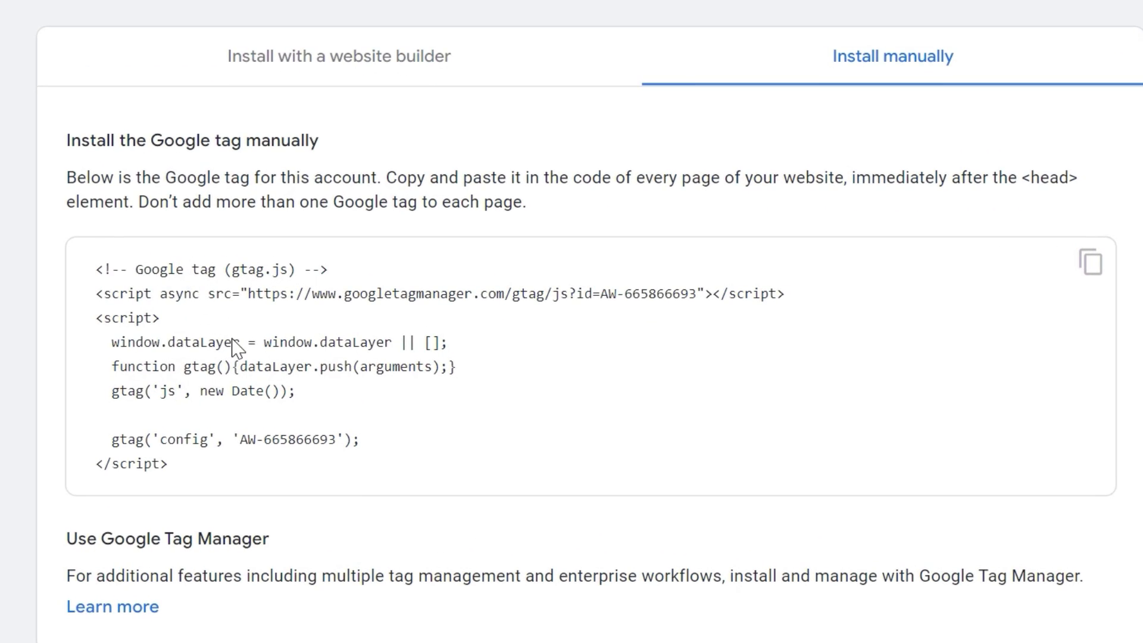
mouse_move(264, 441)
left_mouse_down()
mouse_move(363, 448)
mouse_move(340, 449)
left_mouse_up()
key("ctrl+c")
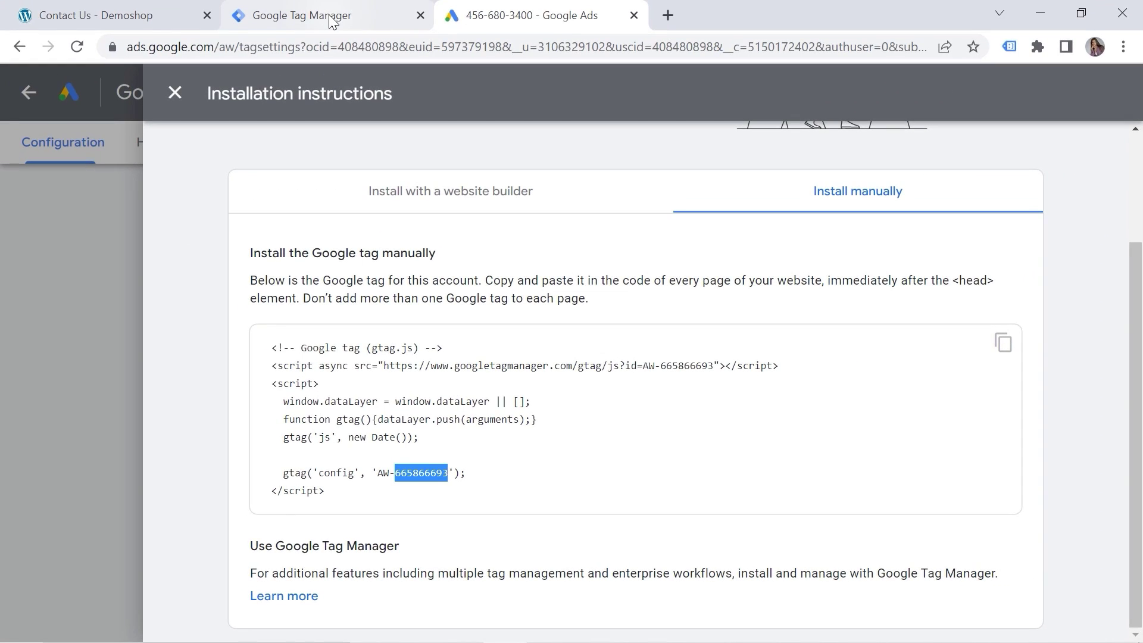
Step: Paste 665866693 into the tag's Conversion ID and start choosing a User-Provided Data variable
left_click(330, 18)
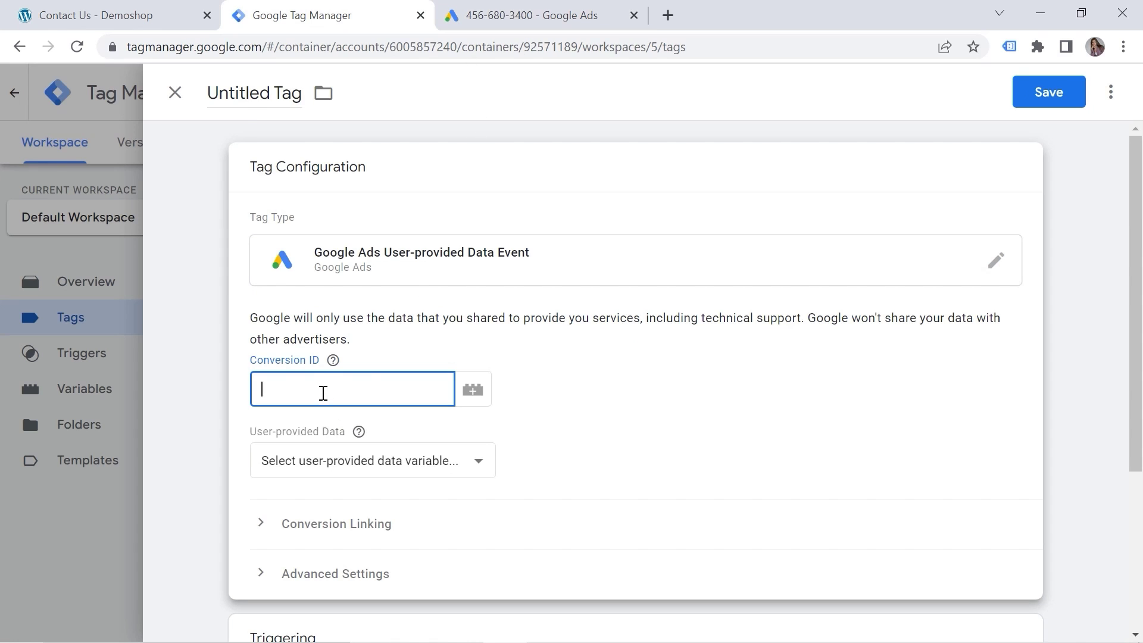
key("ctrl+v")
scroll(322, 346, "down", 1)
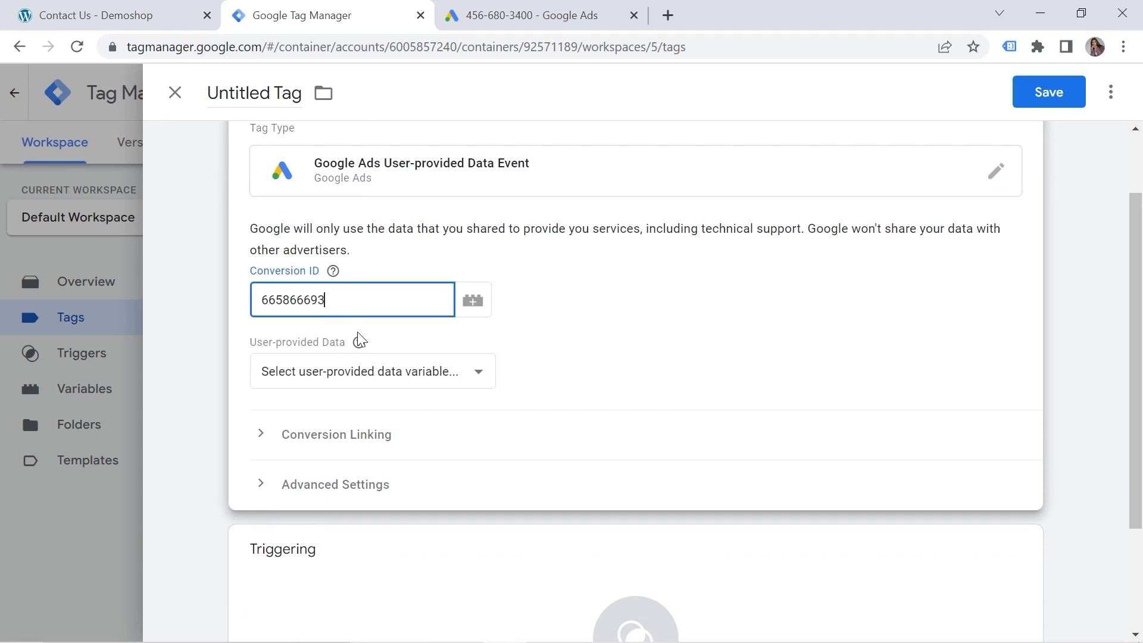
left_click(334, 372)
Step: Create a new user-data variable with Email {{dom - email}} and Phone {{dom - phone}}
left_click(316, 423)
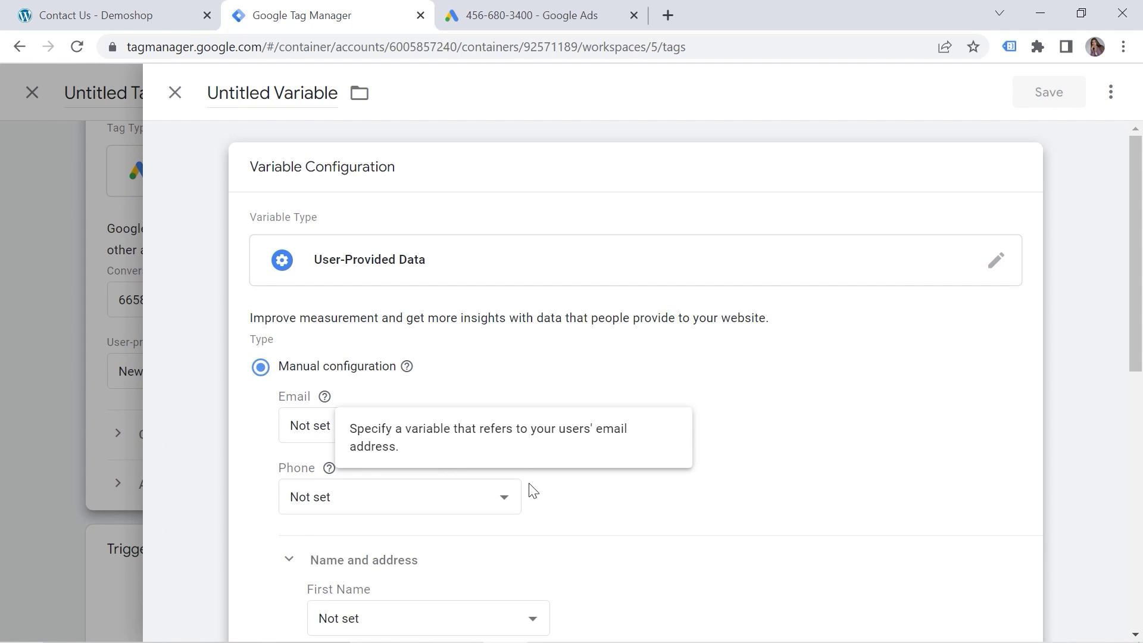
left_click(362, 429)
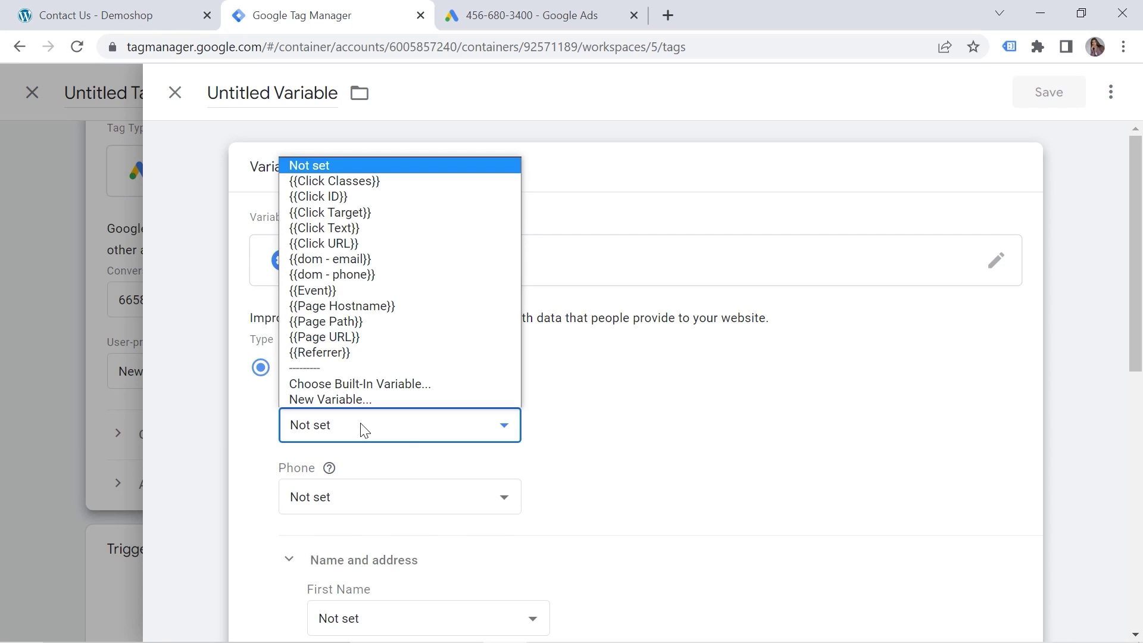
left_click(353, 258)
left_click(387, 497)
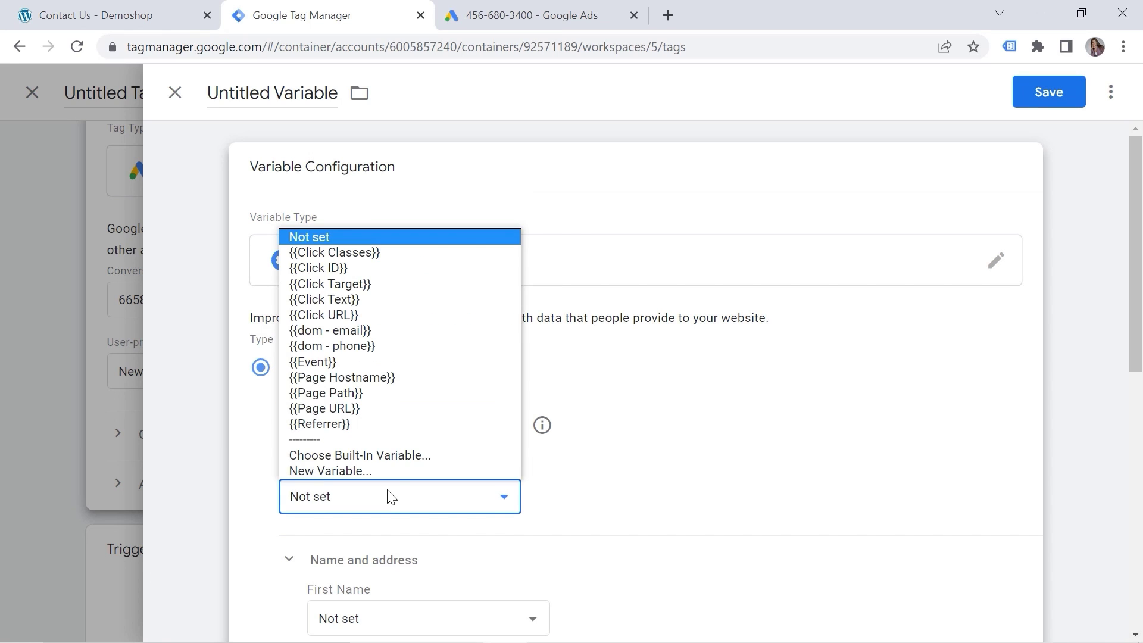
left_click(368, 344)
Step: Name the variable 'ec - user data' and save it onto the tag
left_click(286, 97)
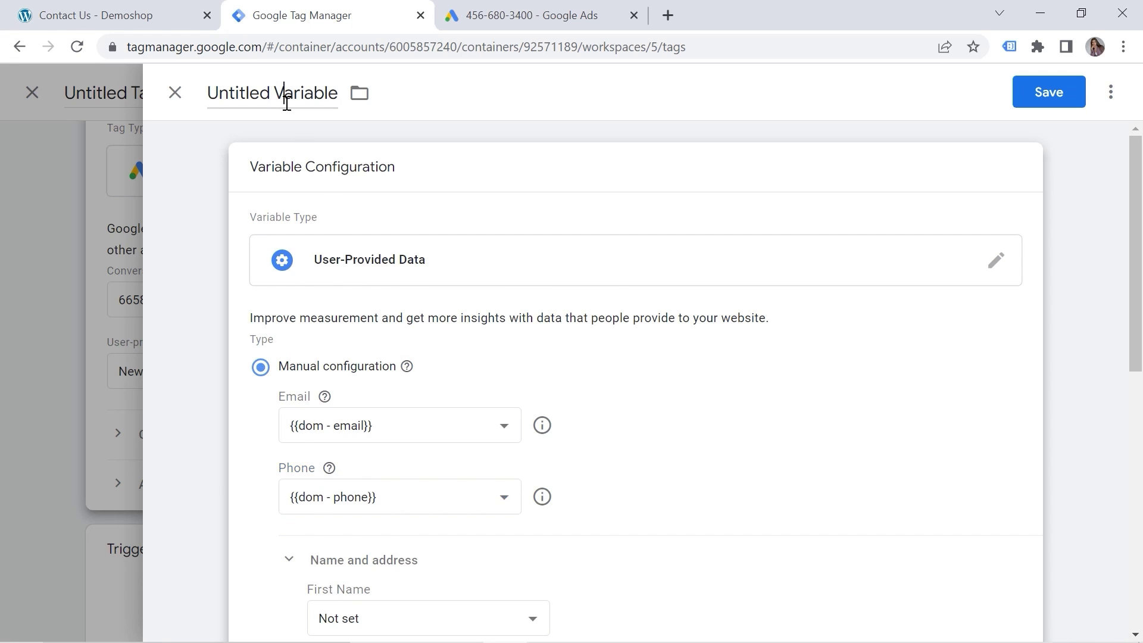
key("ctrl+a")
type("ec")
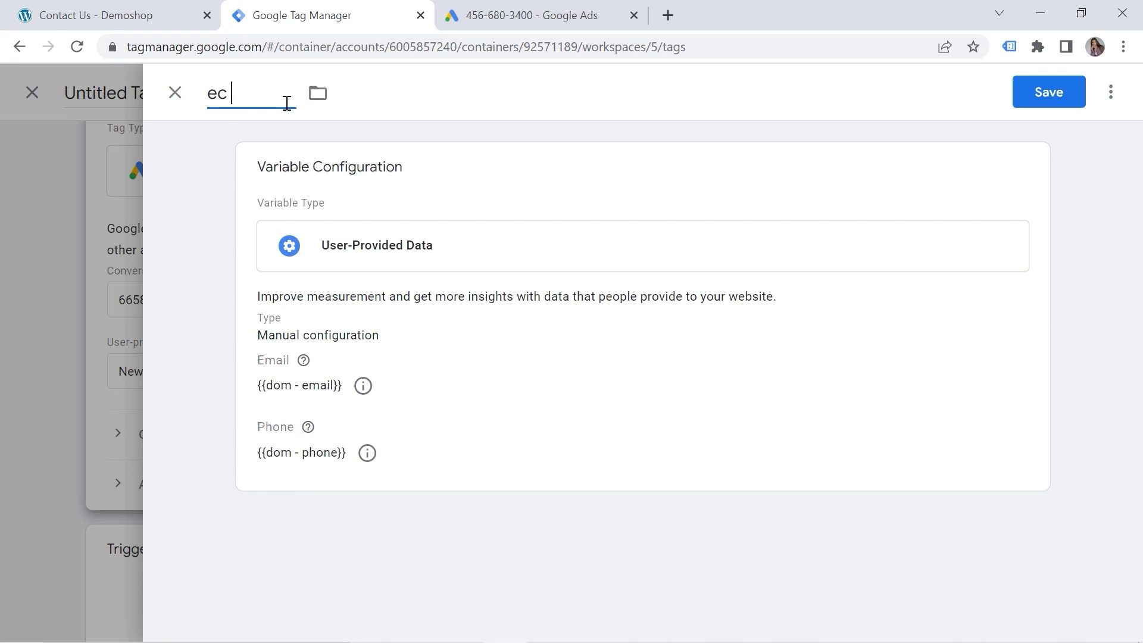
type(" - user data")
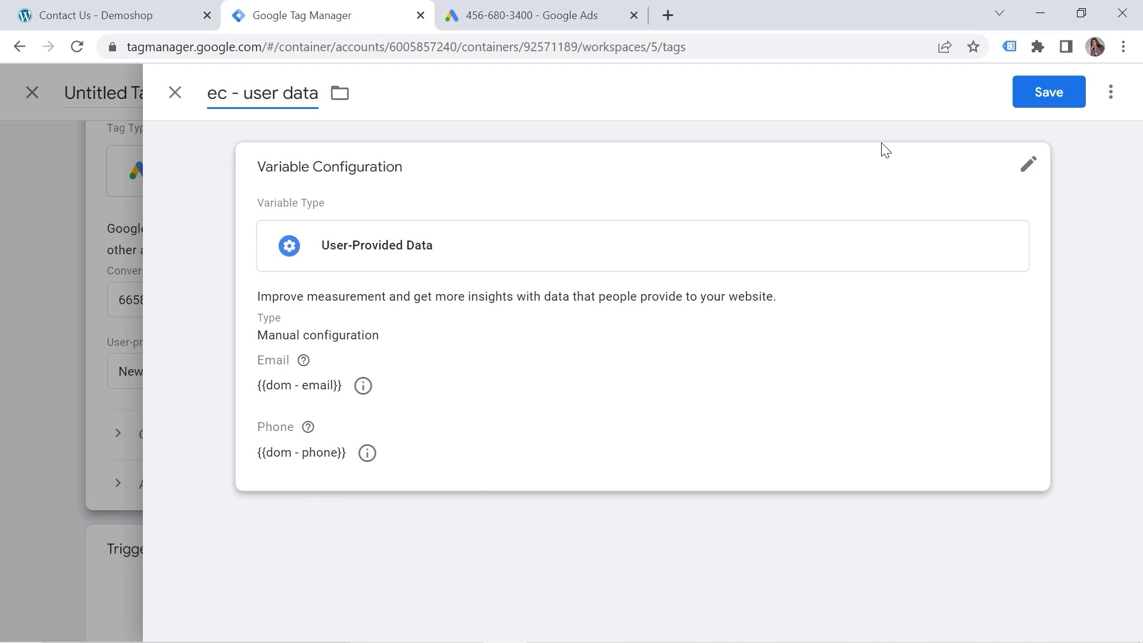
left_click(1026, 97)
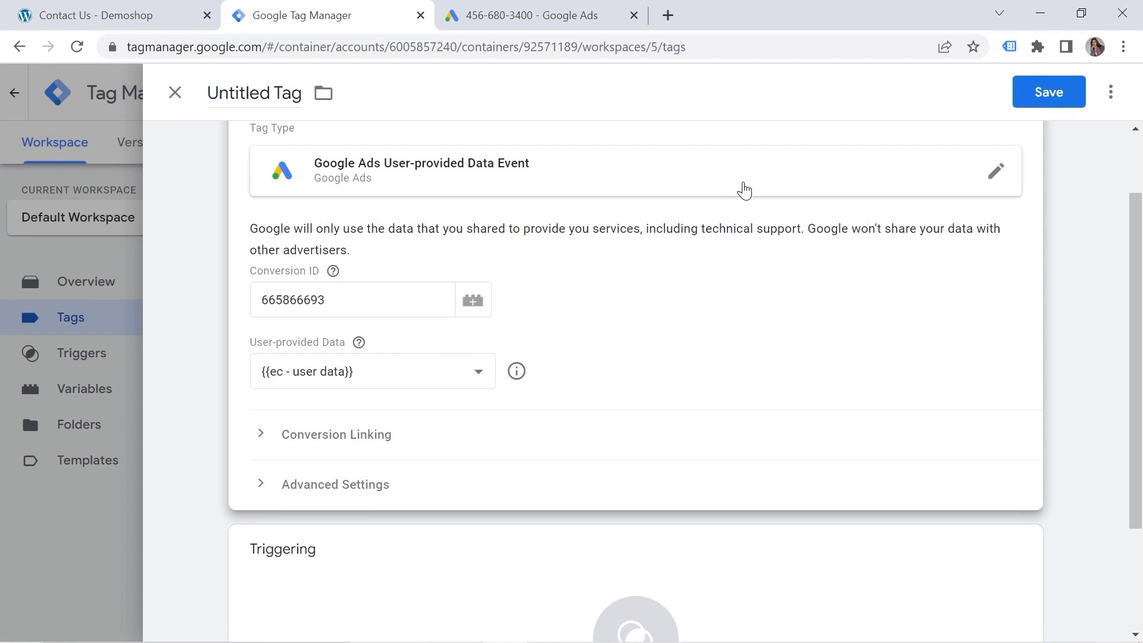
scroll(531, 250, "down", 2)
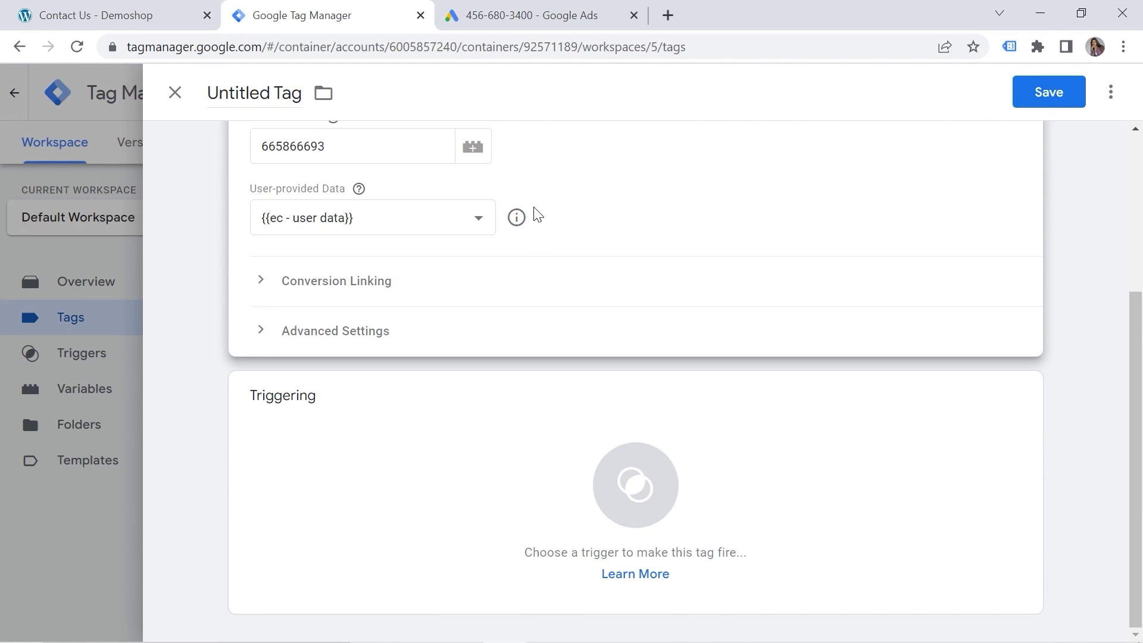
Step: On the Demoshop contact tab, select the 'contact-us' path in the address bar
left_click(127, 27)
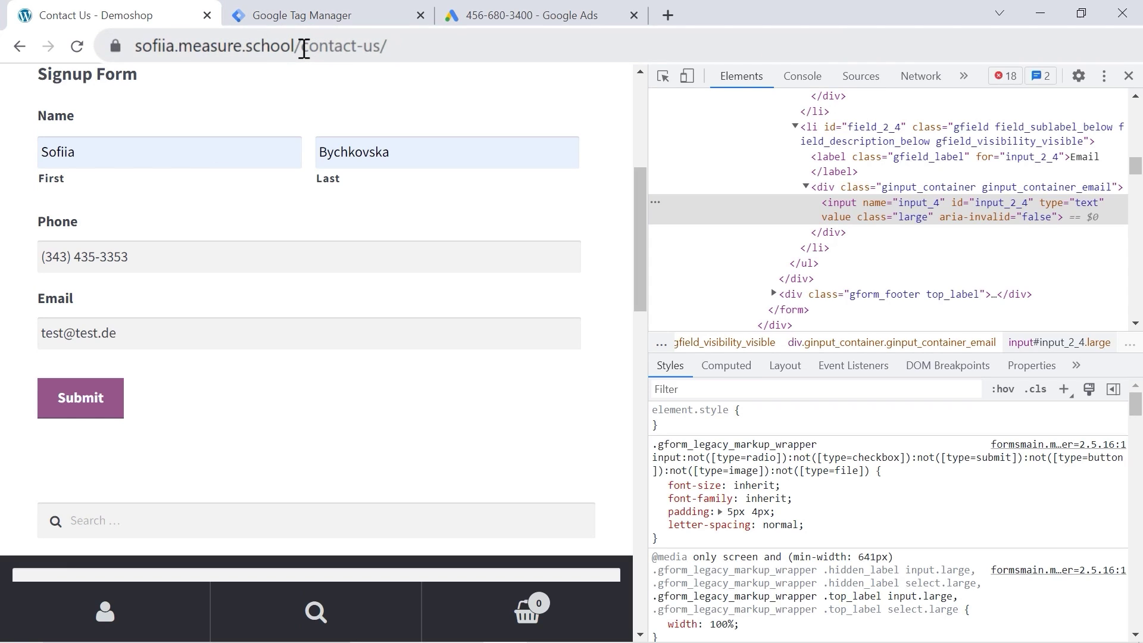
left_click_drag(303, 48, 384, 46)
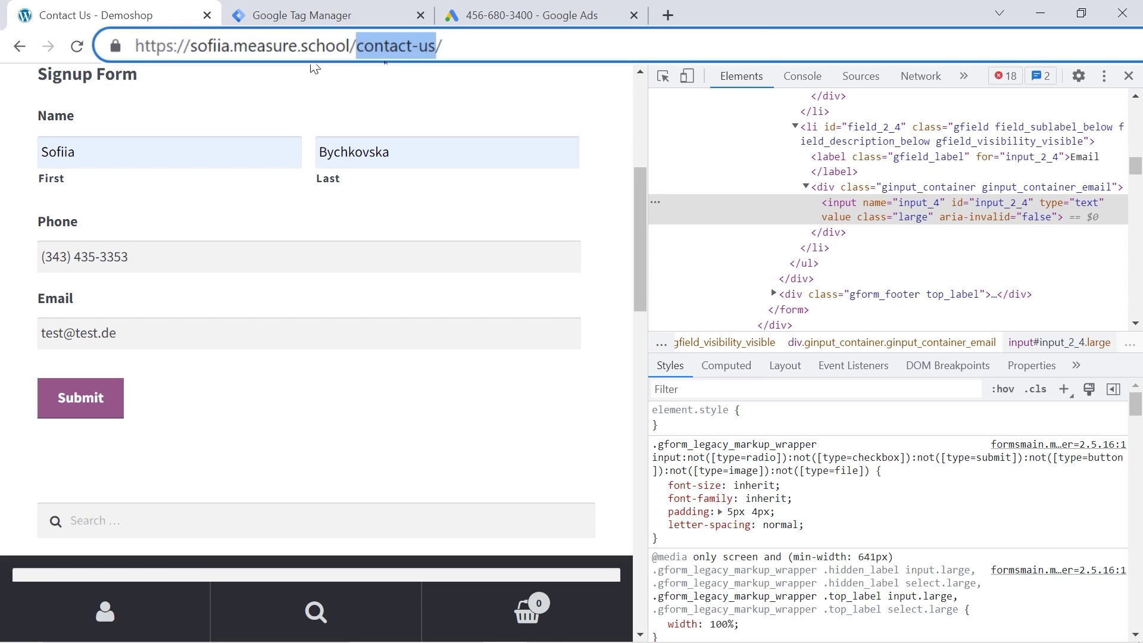
Step: Back in the tag, start a new trigger of type Form Submission
left_click(307, 18)
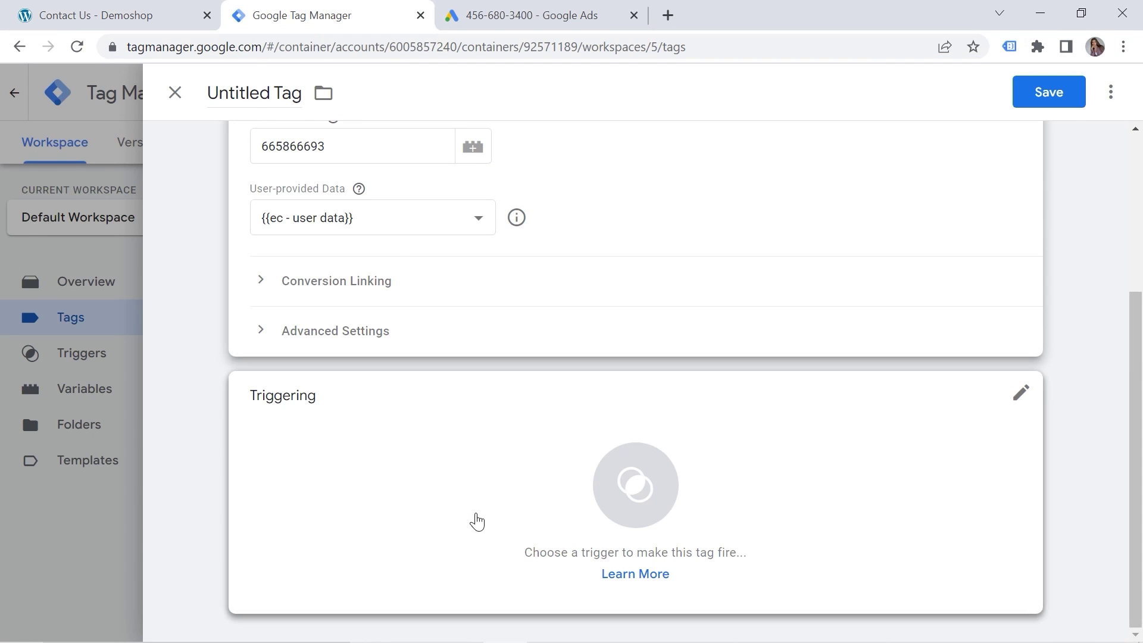
left_click(466, 459)
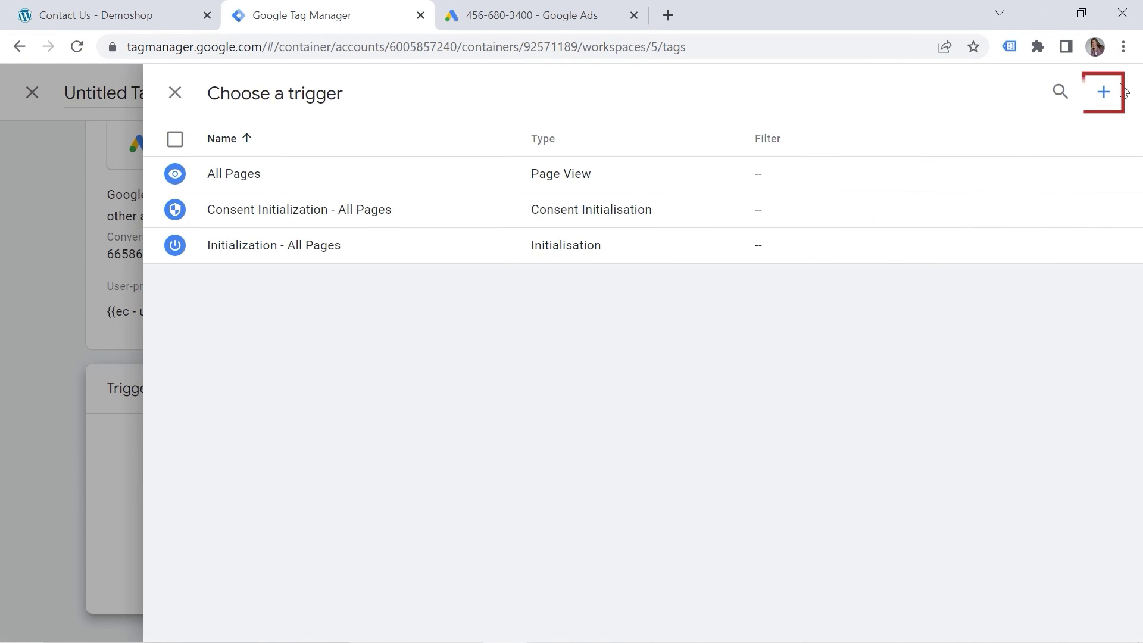
left_click(1108, 93)
left_click(650, 234)
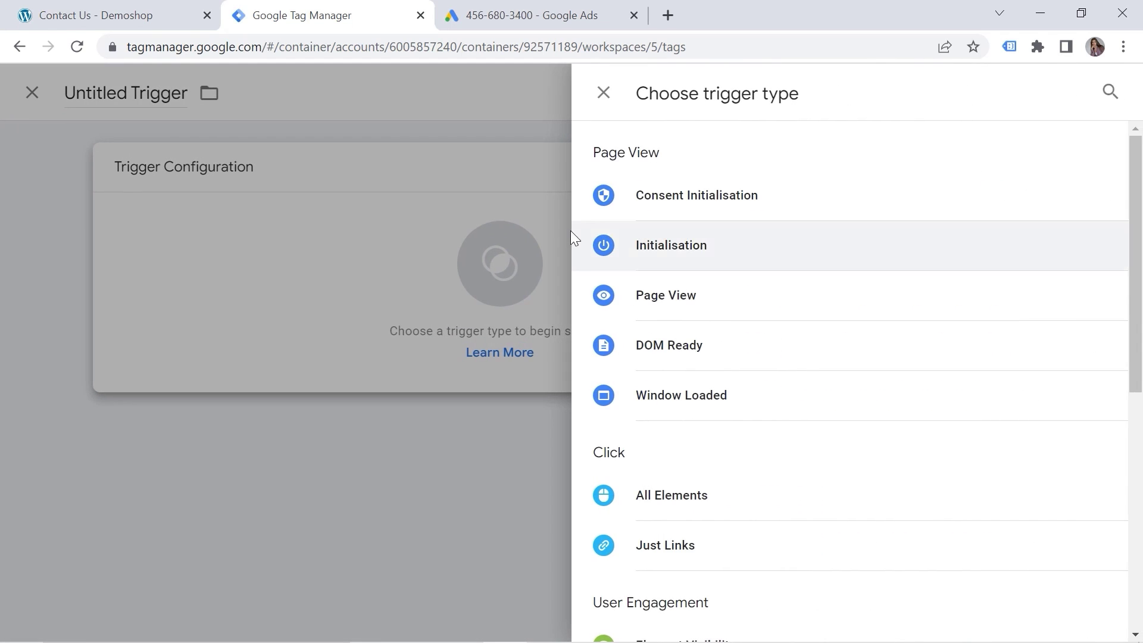
scroll(642, 231, "down", 2)
scroll(649, 224, "down", 1)
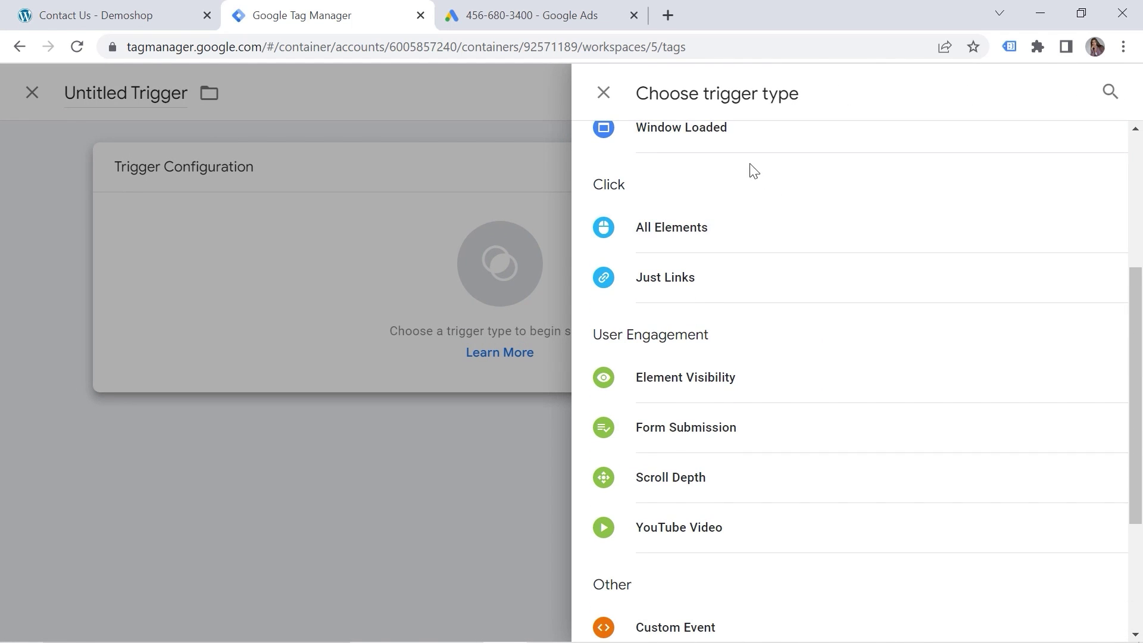
left_click(680, 441)
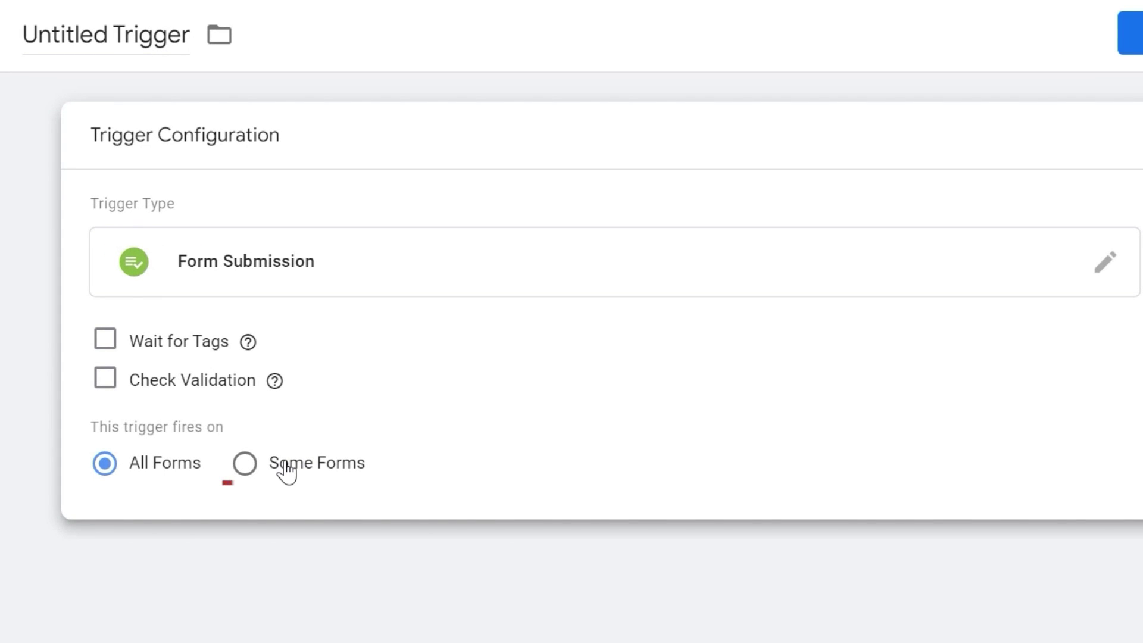
Step: Restrict it to Some Forms where Page URL contains contact-us
left_click(284, 469)
left_click(186, 563)
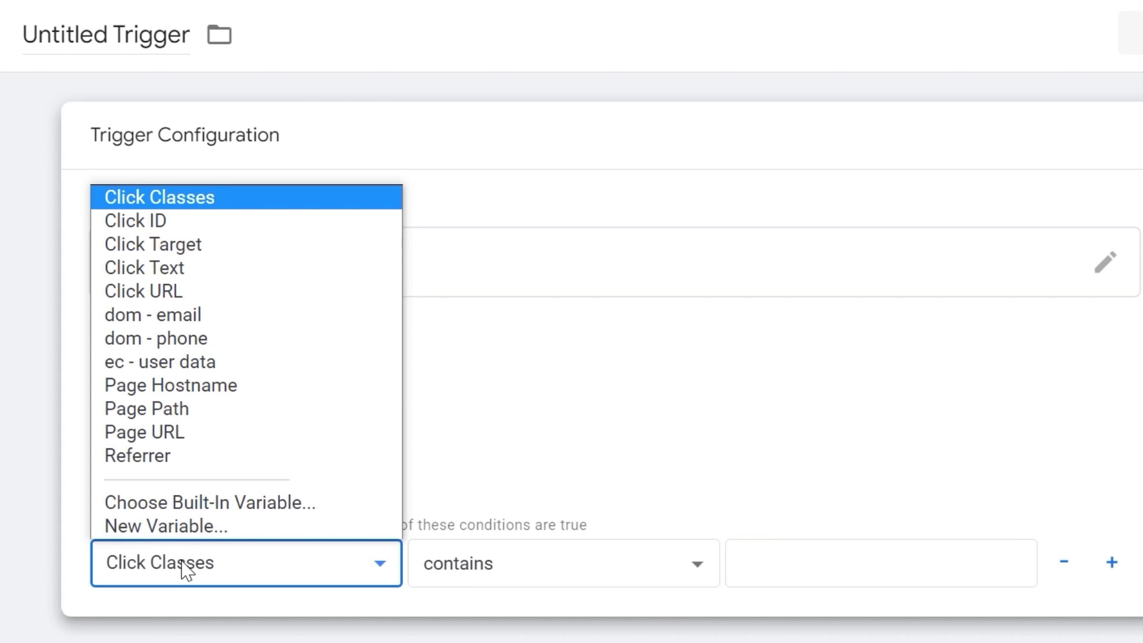
left_click(179, 435)
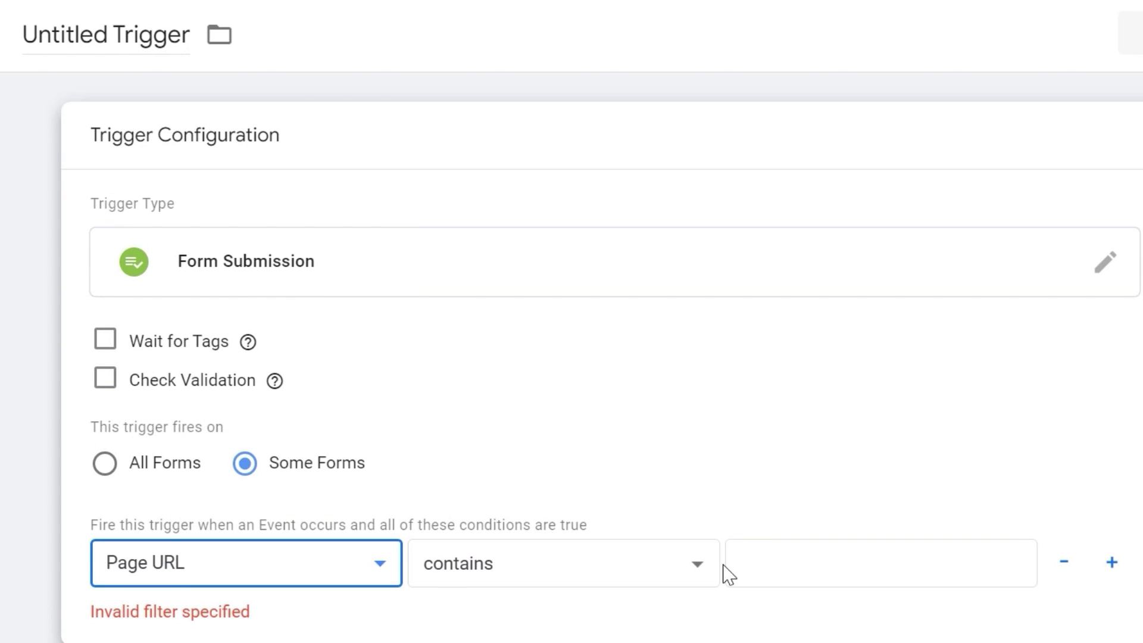
left_click(753, 567)
type("contact-us")
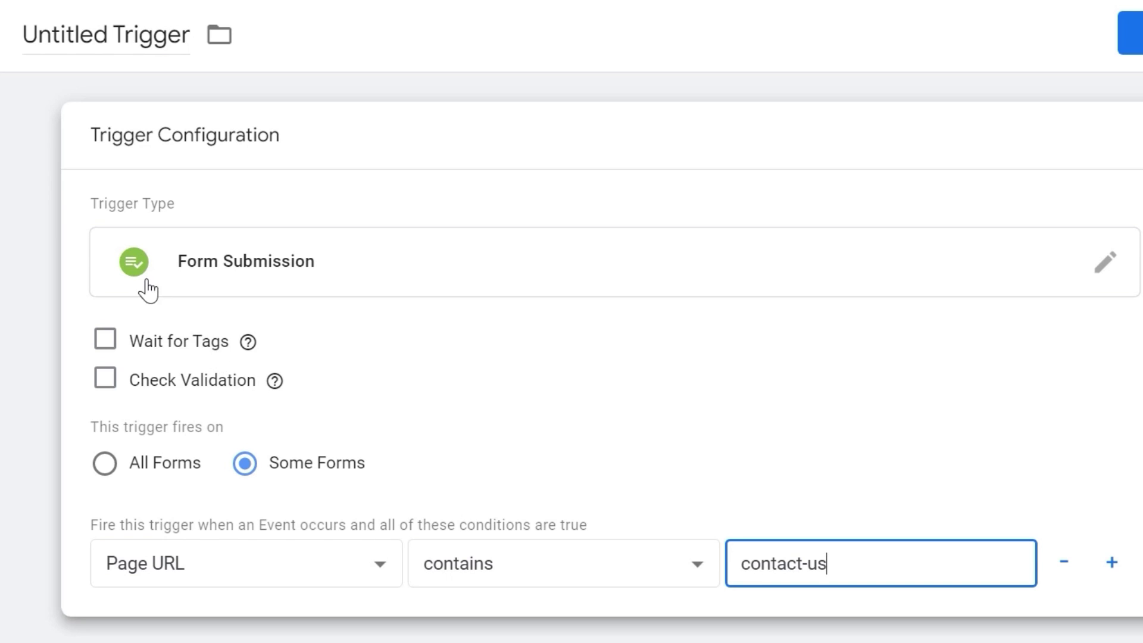
Step: Name the trigger 'form - inhouse training' and save it to the tag
left_click(276, 96)
triple_click(275, 100)
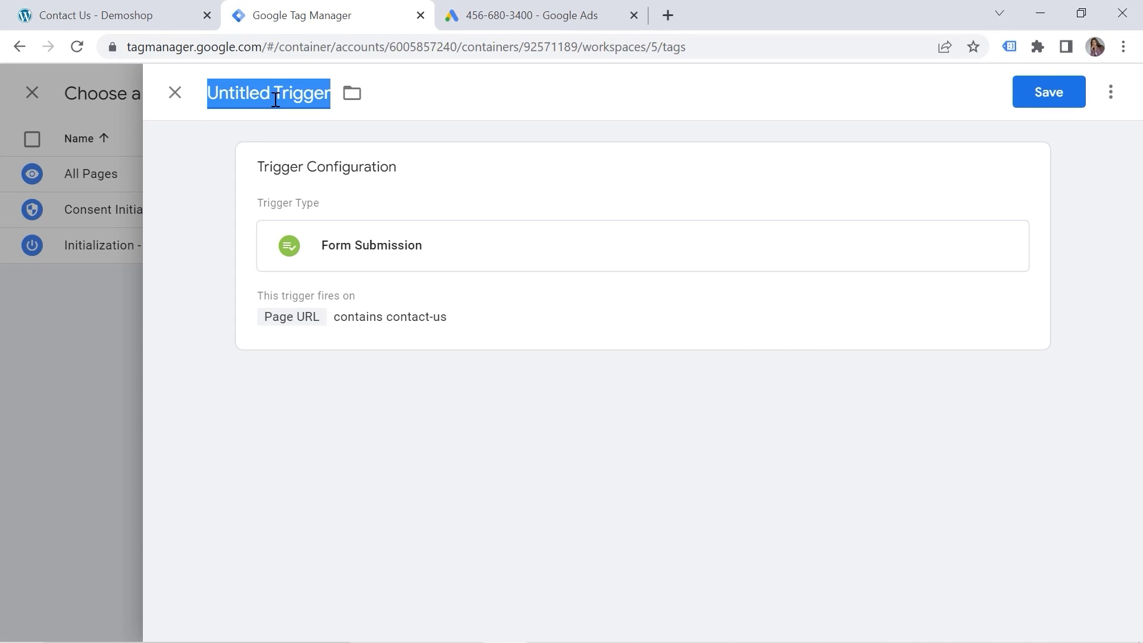
type("form - inhouse")
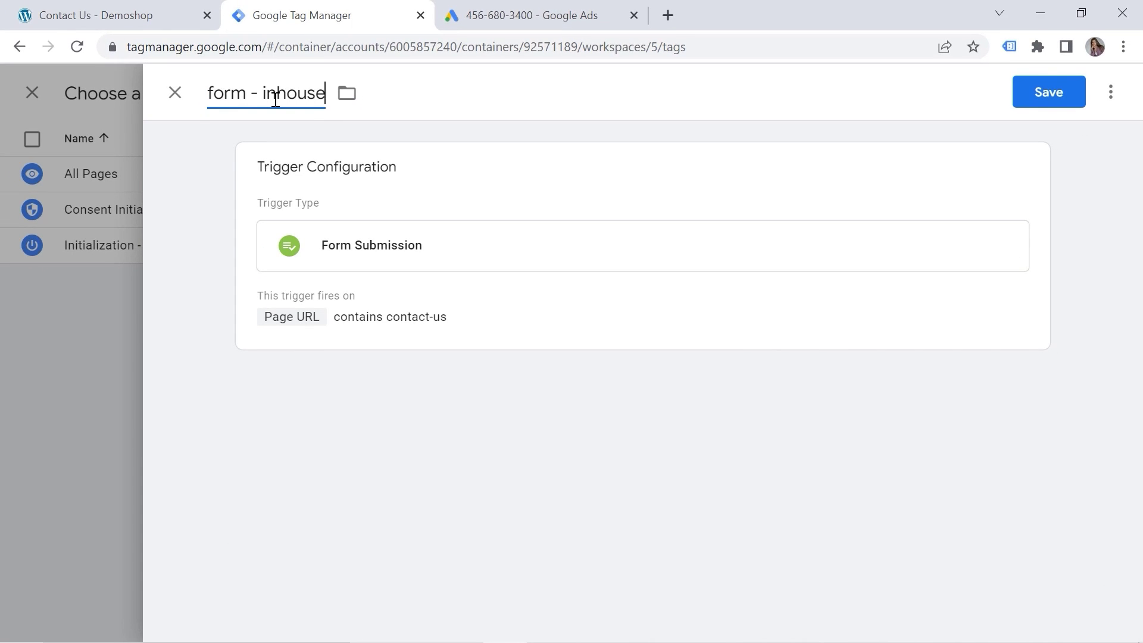
type(" training")
left_click(1054, 100)
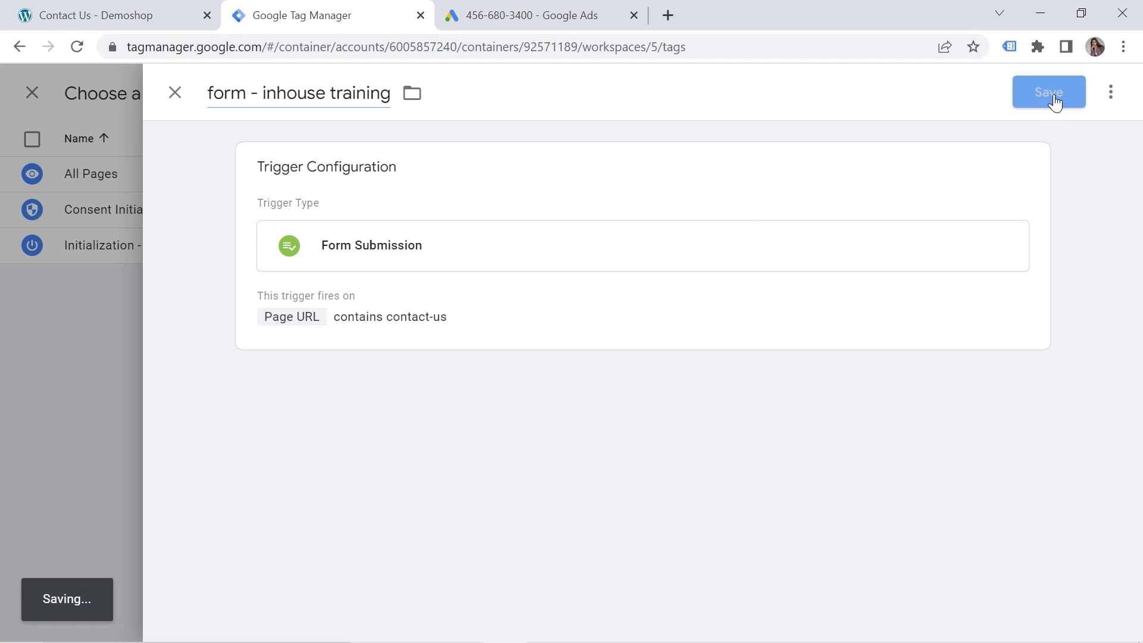
Step: After checking the contact form, name the tag 'ec 4 leads - gads' and save it
left_click(117, 20)
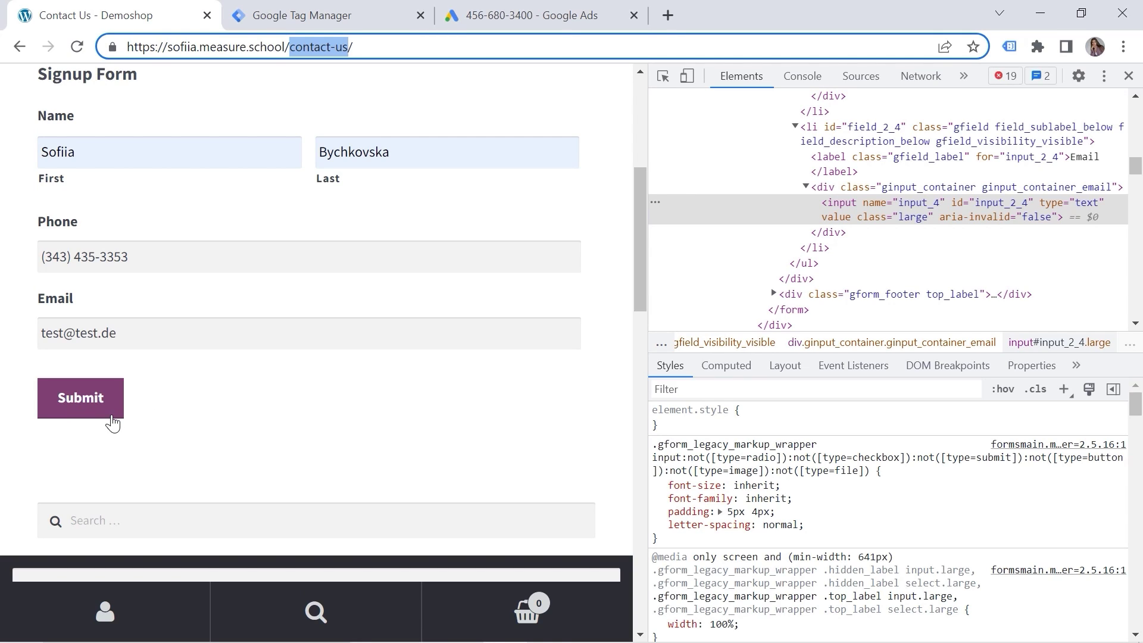
left_click(286, 26)
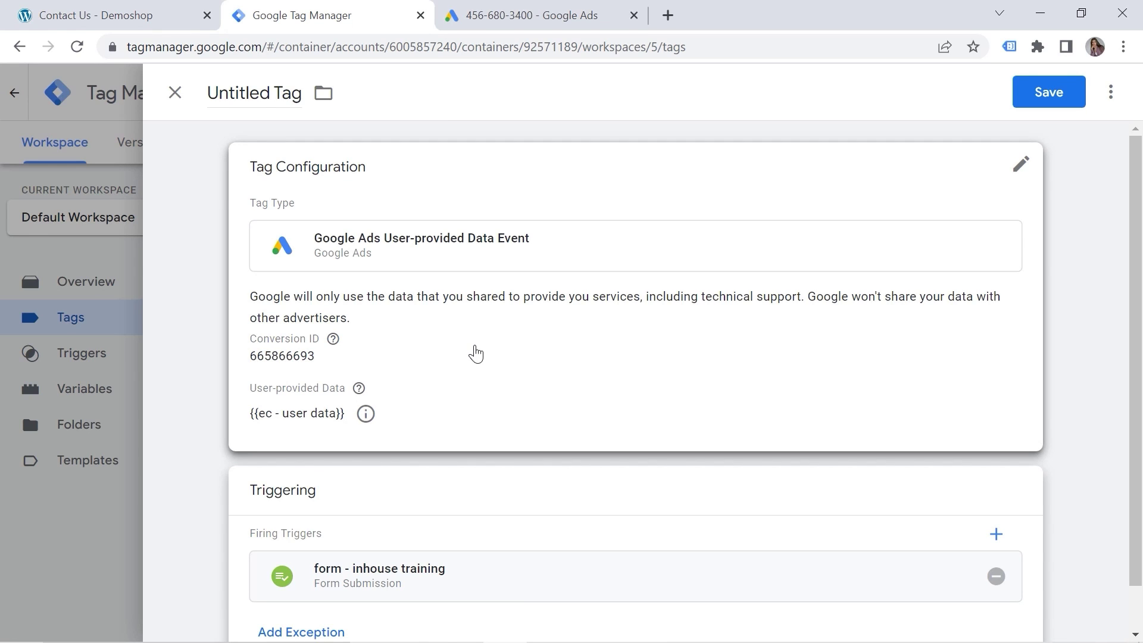
left_click(258, 95)
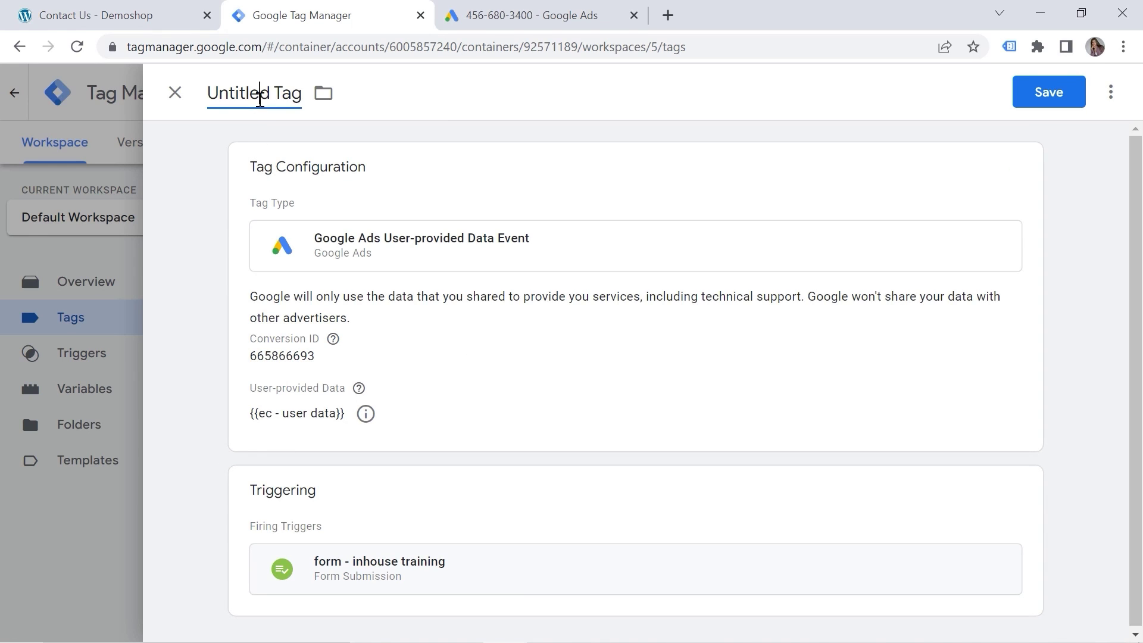
triple_click(259, 96)
type("ec ")
type("4 leads gads")
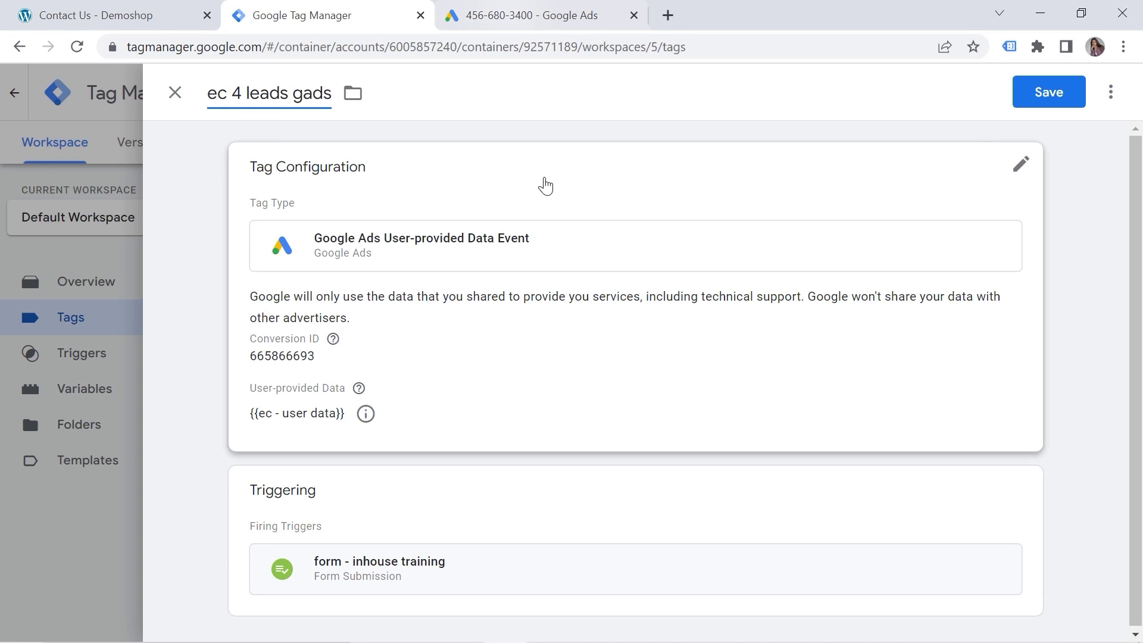
key("Left")
key("Left")
key("Left")
key("Left")
type("-")
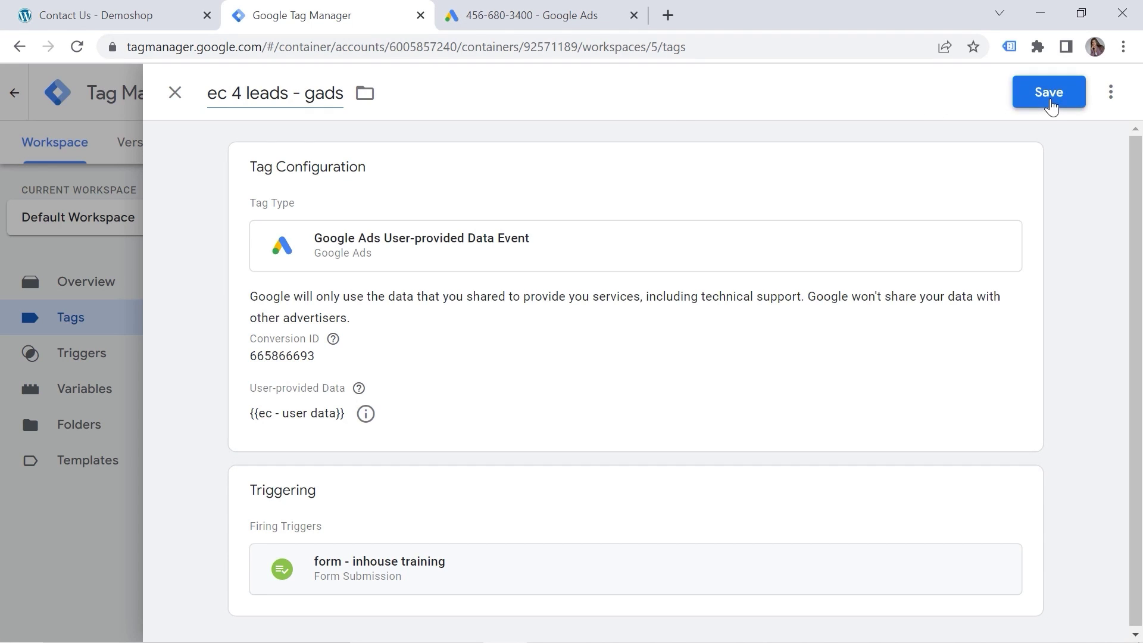
left_click(1049, 93)
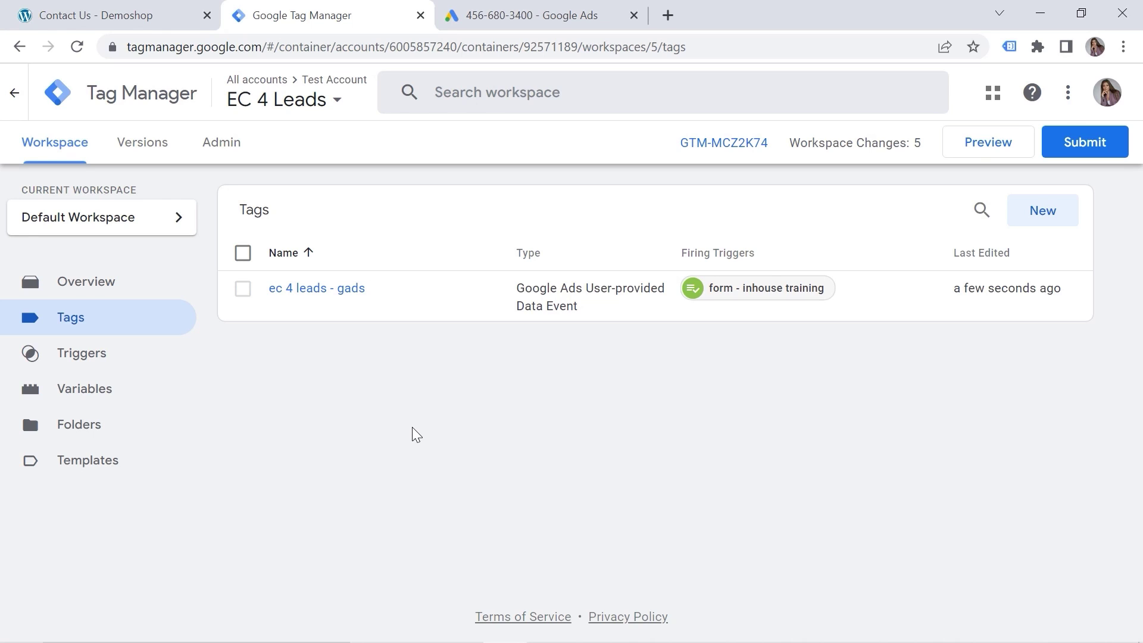
Step: Create a Conversion Linker tag firing on All Pages and save it with its default name
left_click(1036, 215)
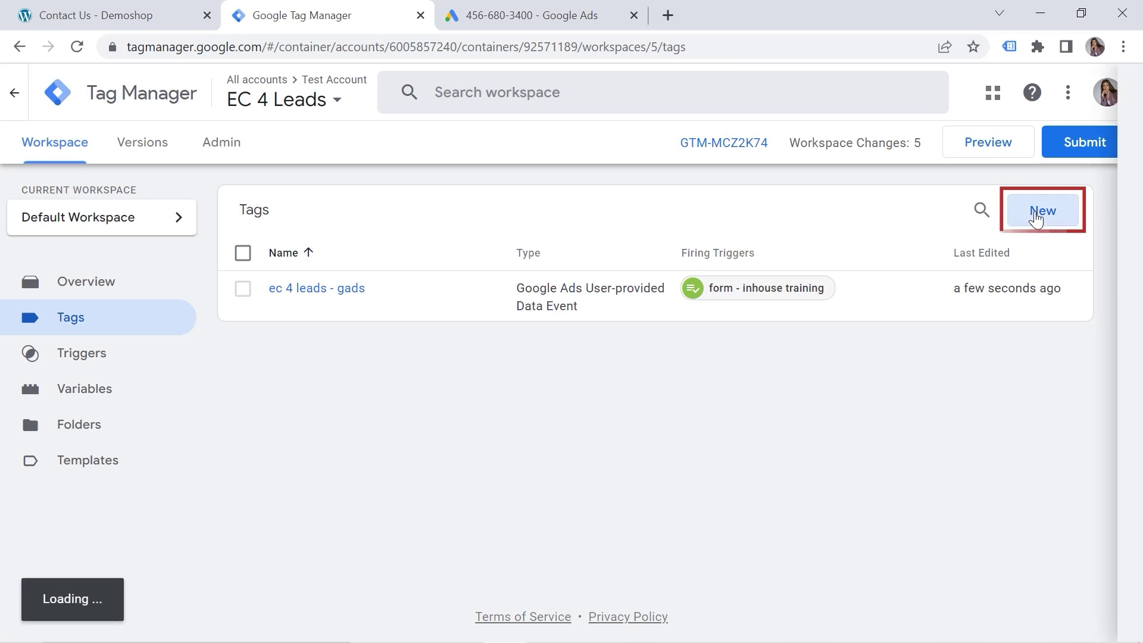
left_click(545, 230)
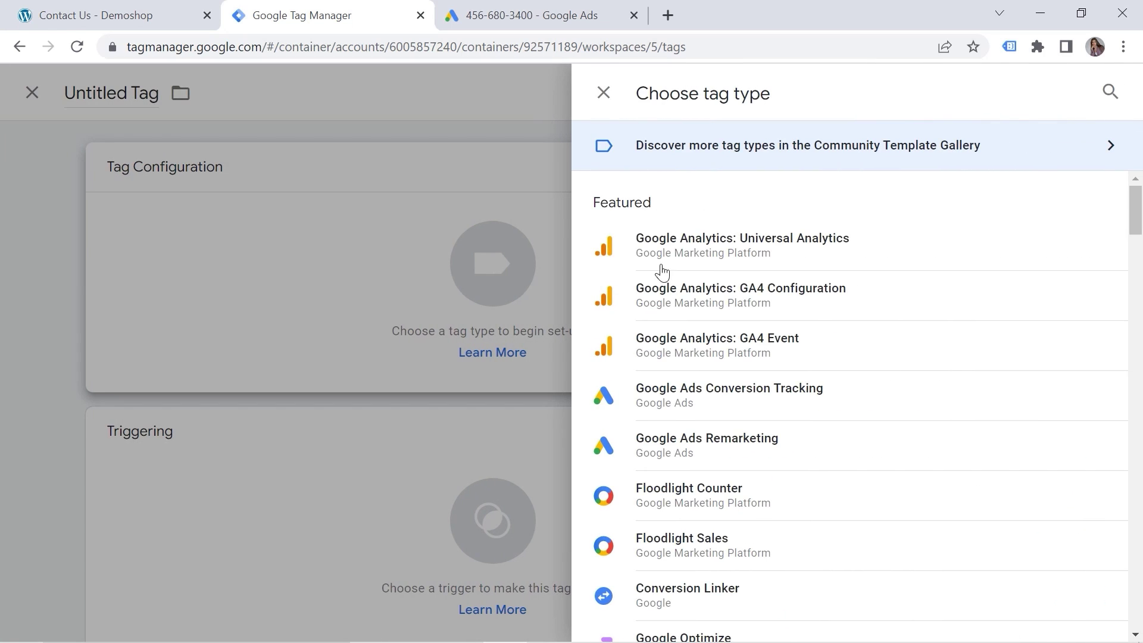
scroll(710, 478, "down", 1)
left_click(694, 503)
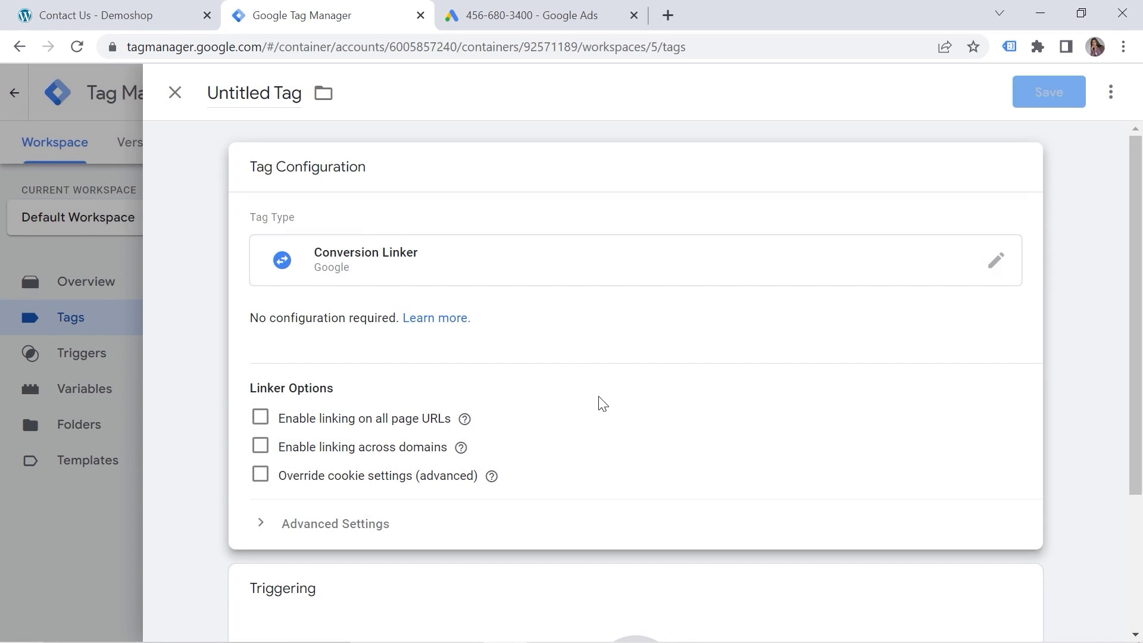
scroll(542, 355, "down", 2)
left_click(405, 508)
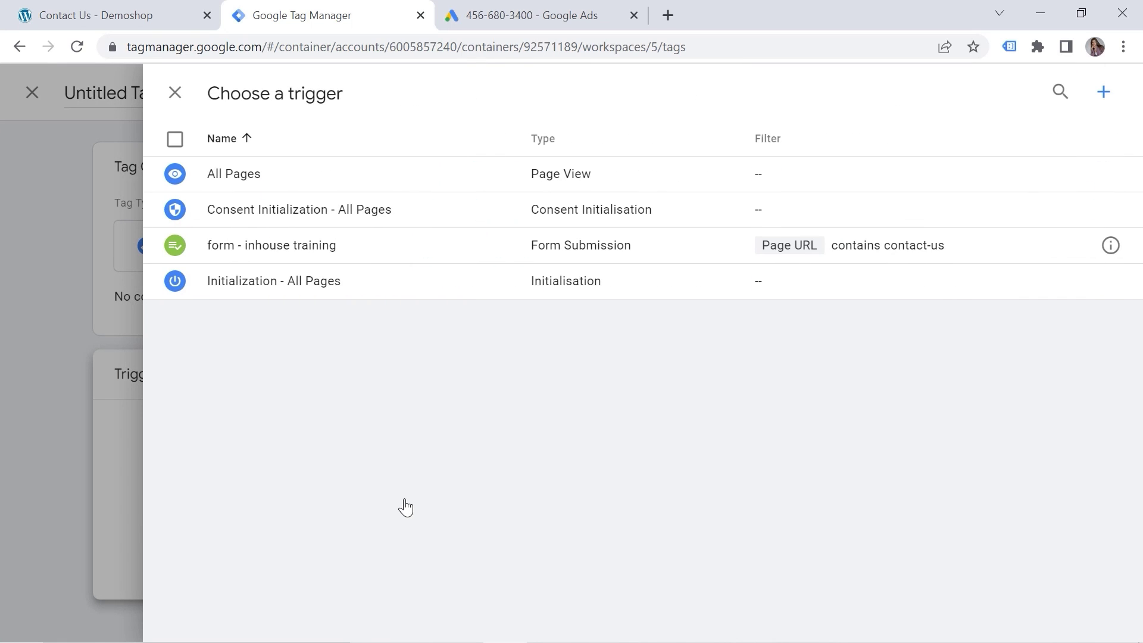
left_click(287, 176)
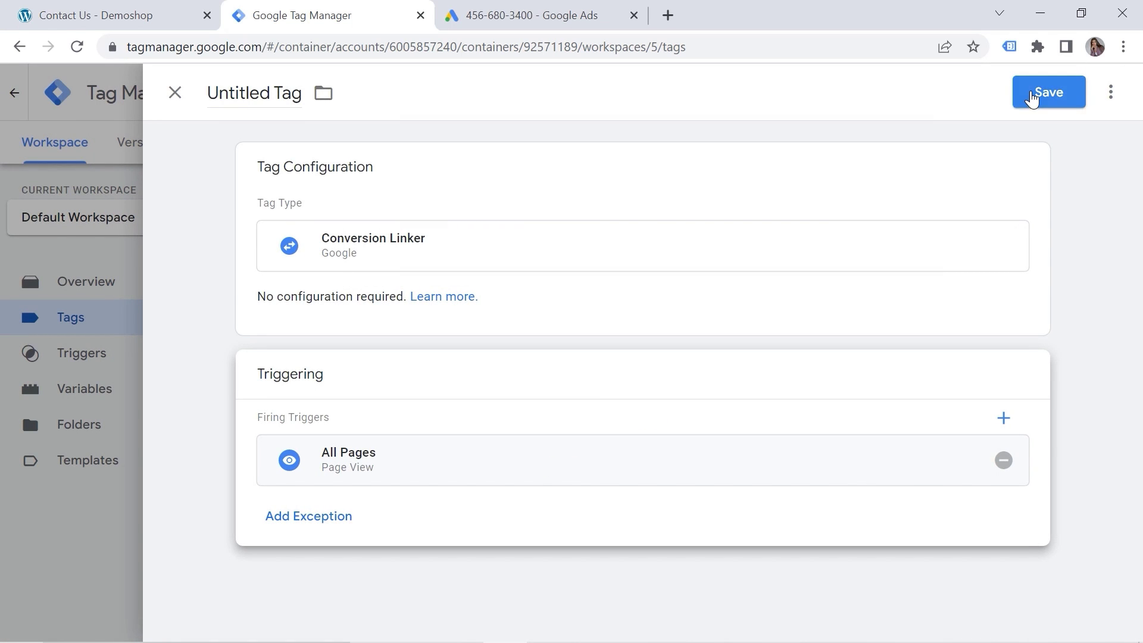
left_click(1029, 96)
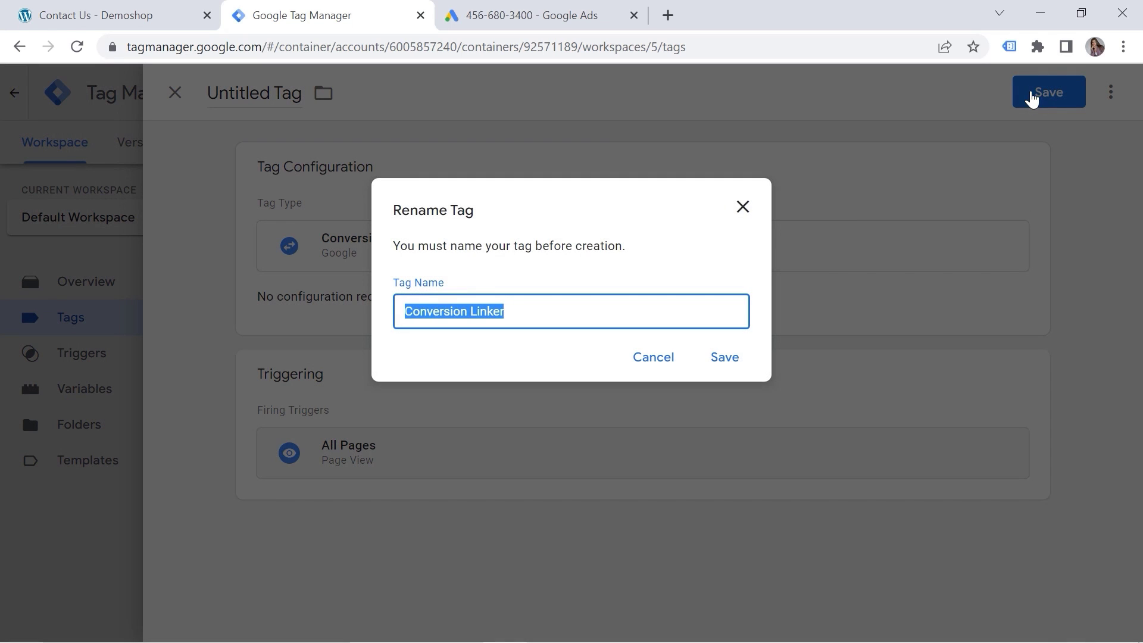
left_click(724, 365)
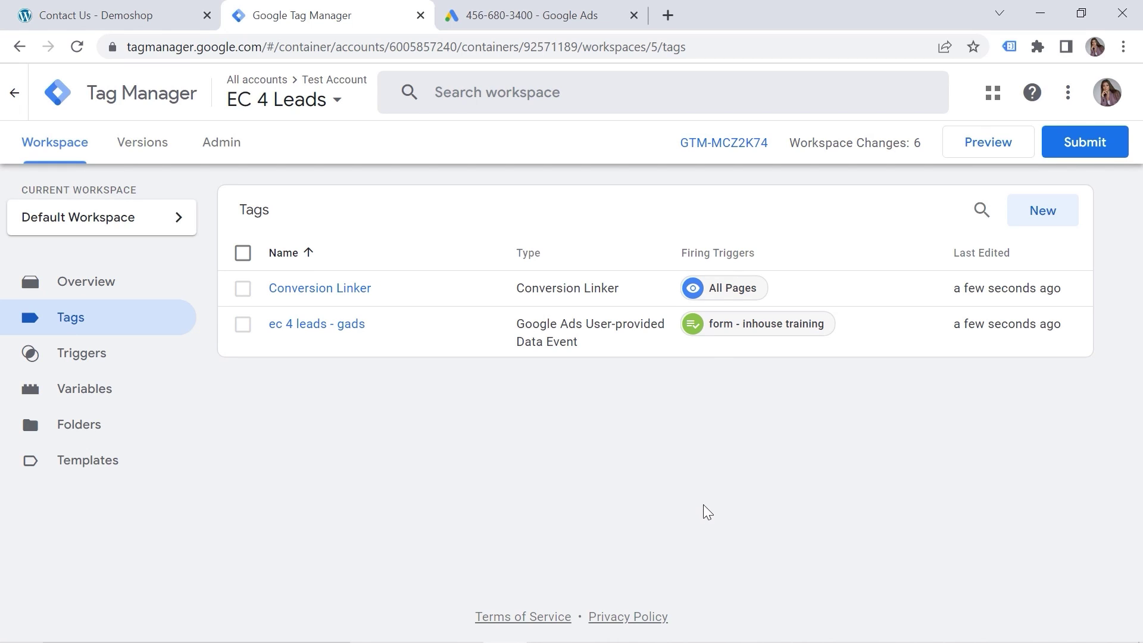
Step: Launch GTM preview mode and connect Tag Assistant to the Demoshop site
left_click(972, 157)
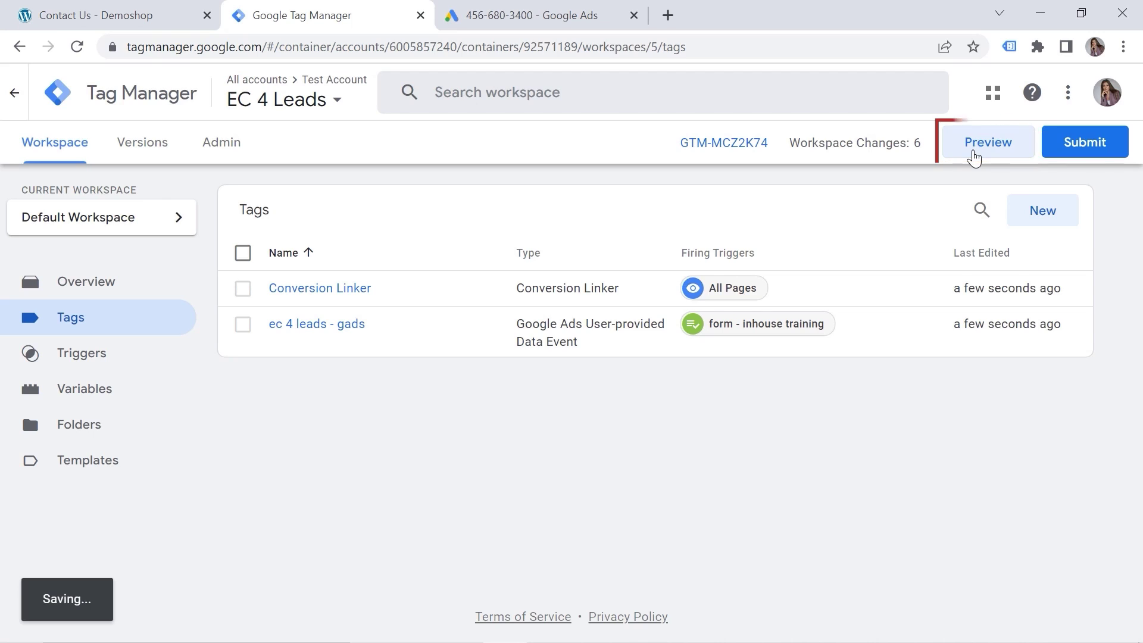
left_click(565, 539)
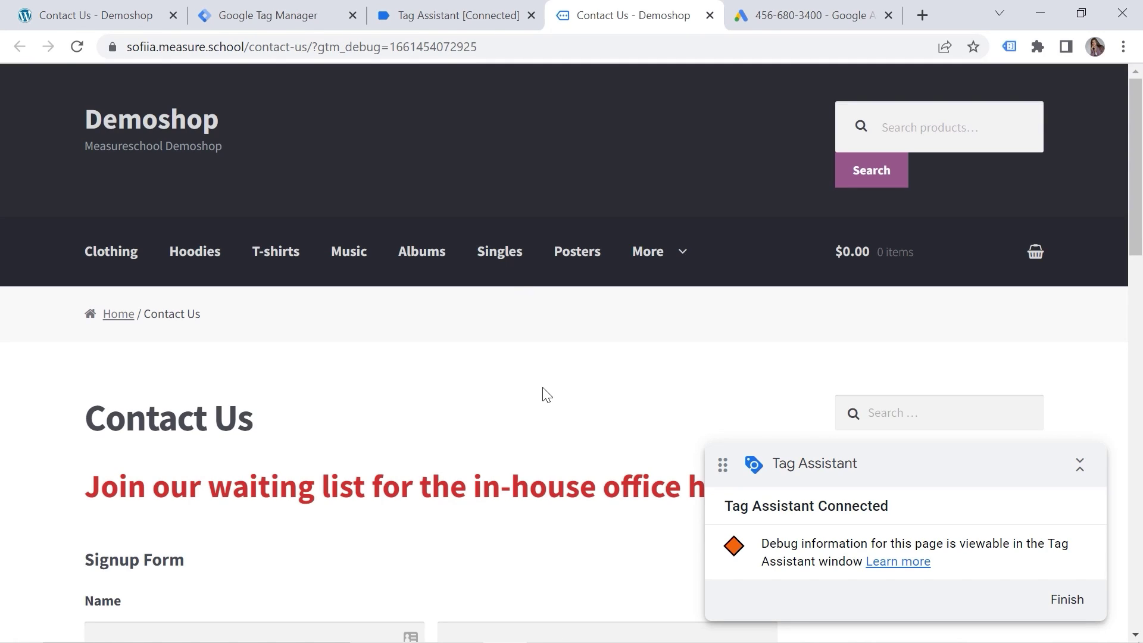
scroll(503, 278, "down", 3)
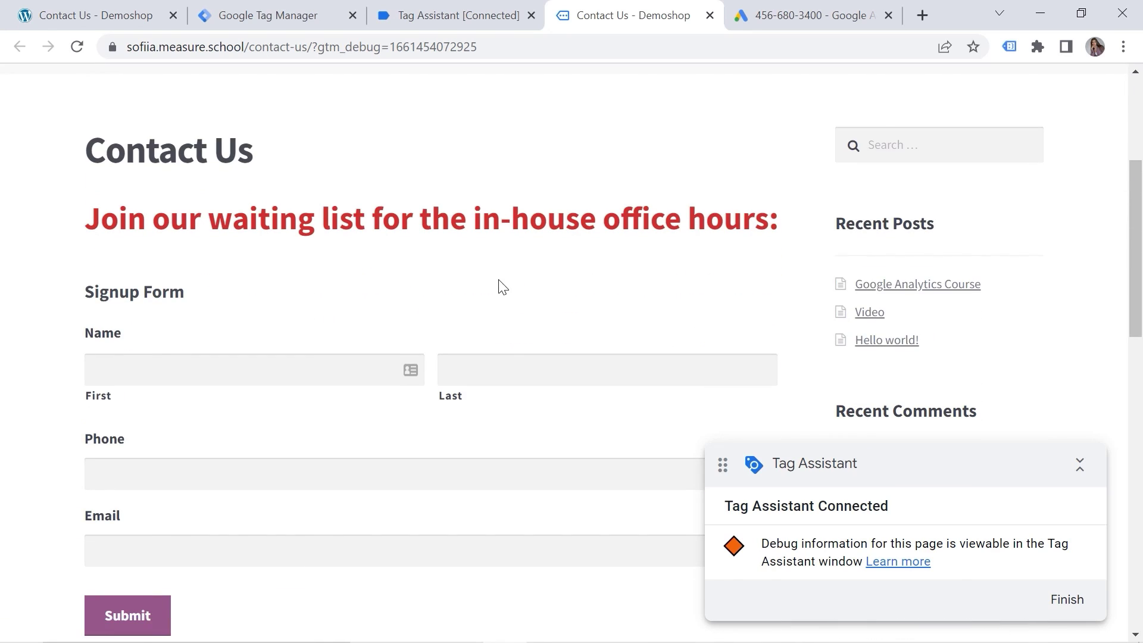
scroll(504, 287, "down", 1)
left_click(262, 278)
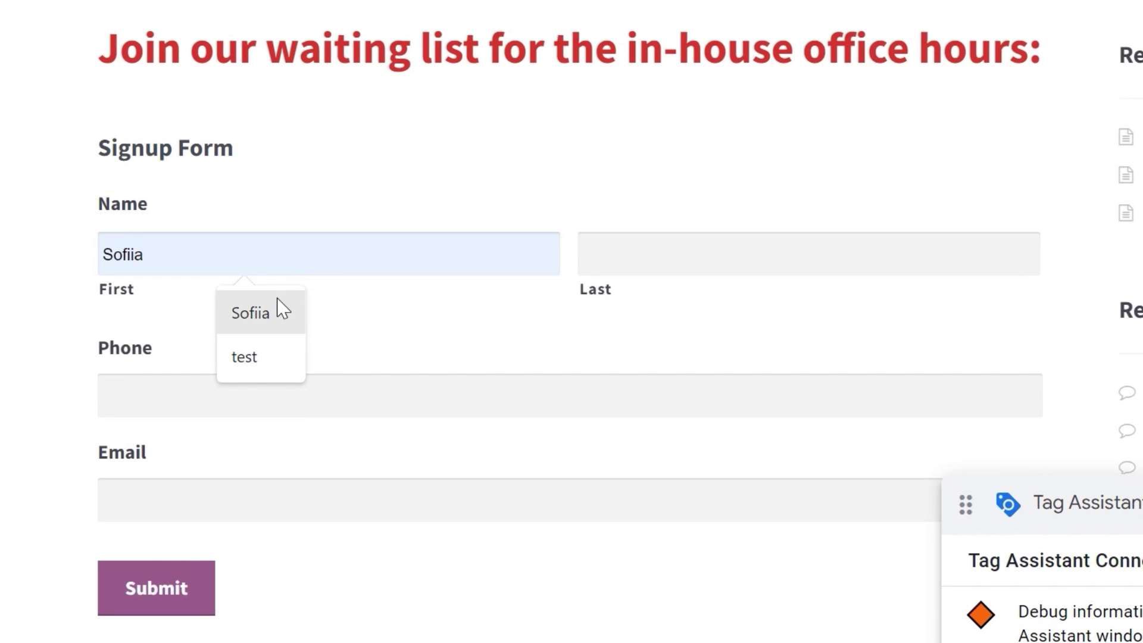
left_click(280, 308)
left_click(669, 247)
left_click(715, 312)
left_click(220, 391)
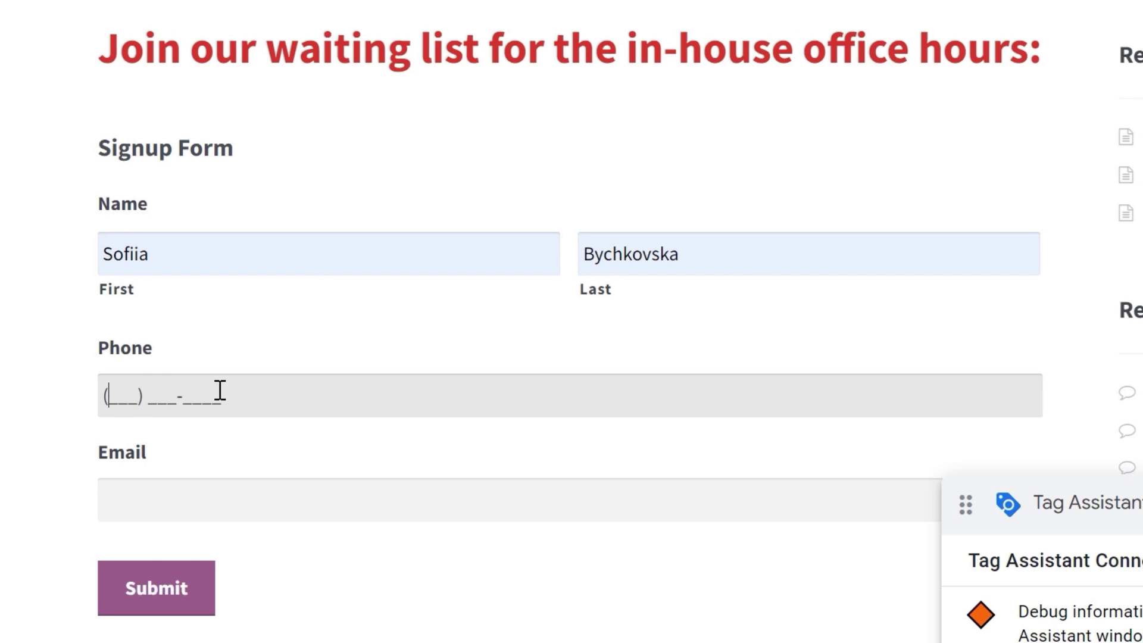
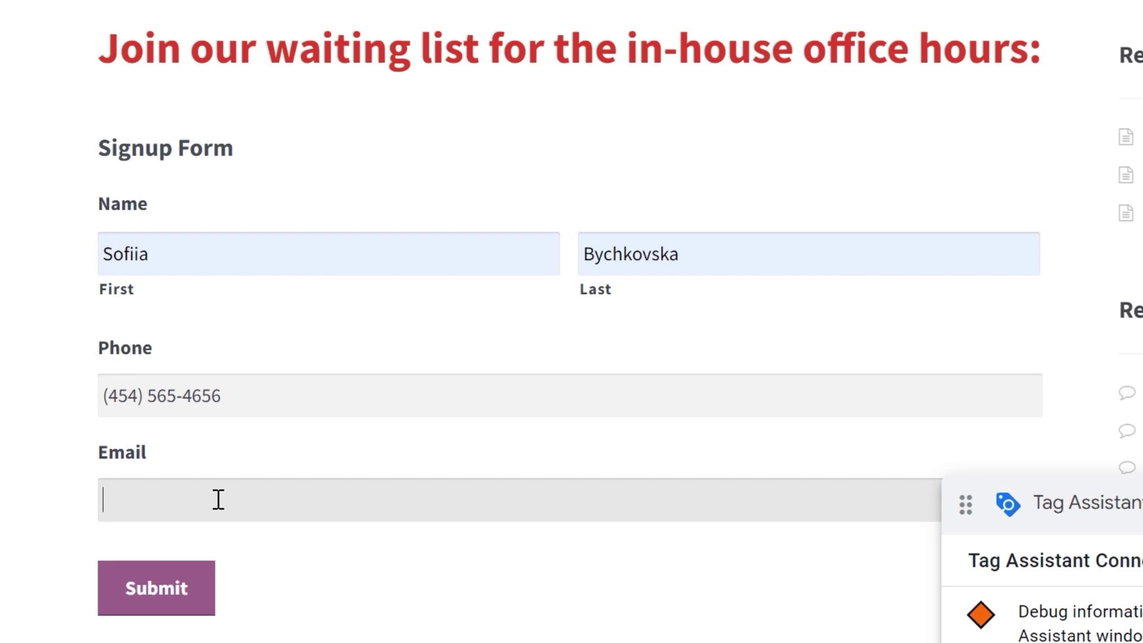
type("test@test.de")
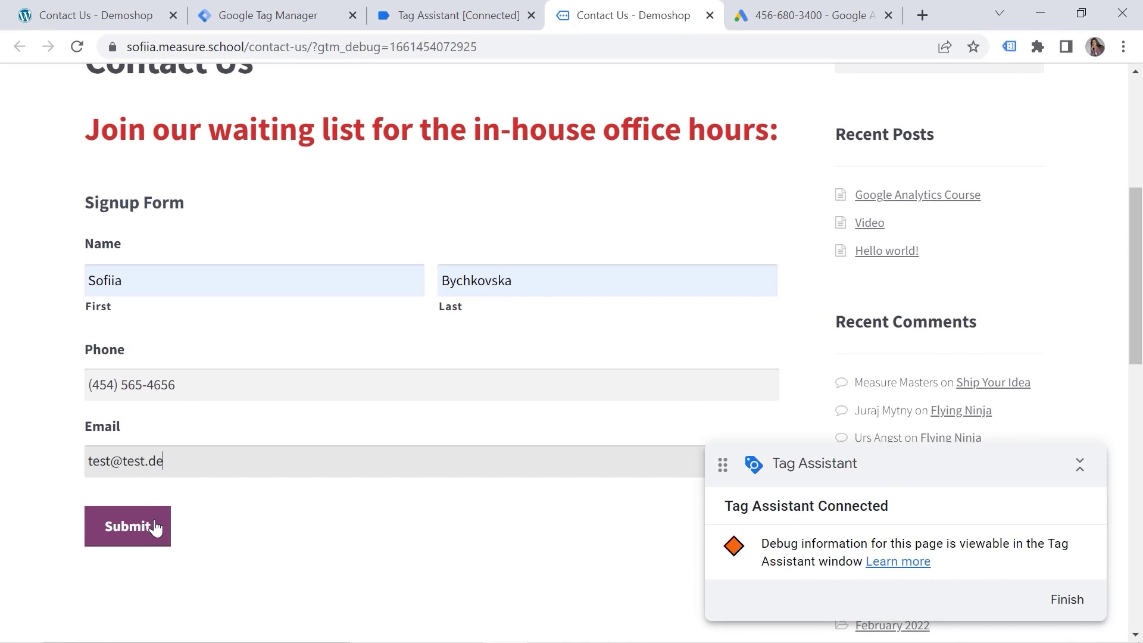
left_click(179, 573)
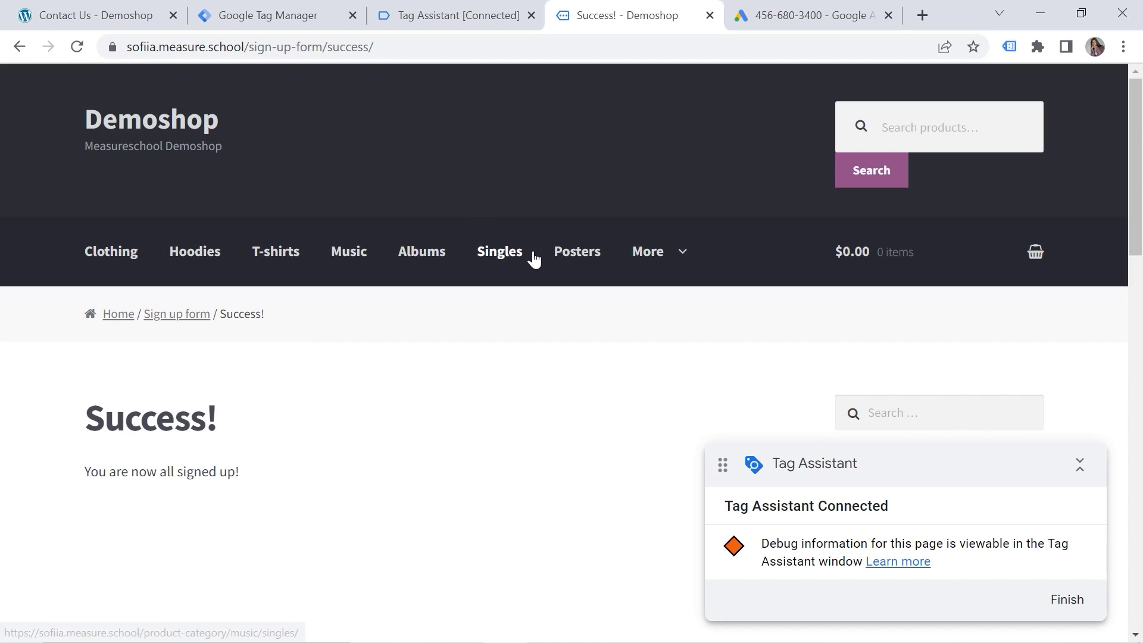
Step: In Tag Assistant, inspect the Form Submit event's variables for email and phone, then return to GTM
left_click(439, 21)
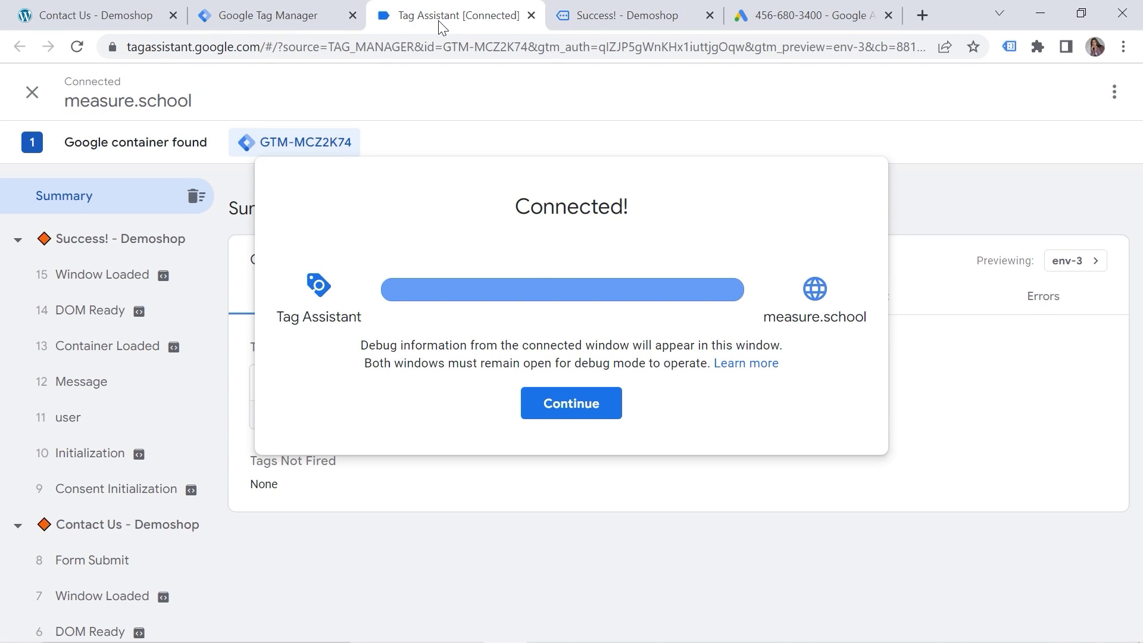
left_click(580, 411)
scroll(117, 347, "down", 2)
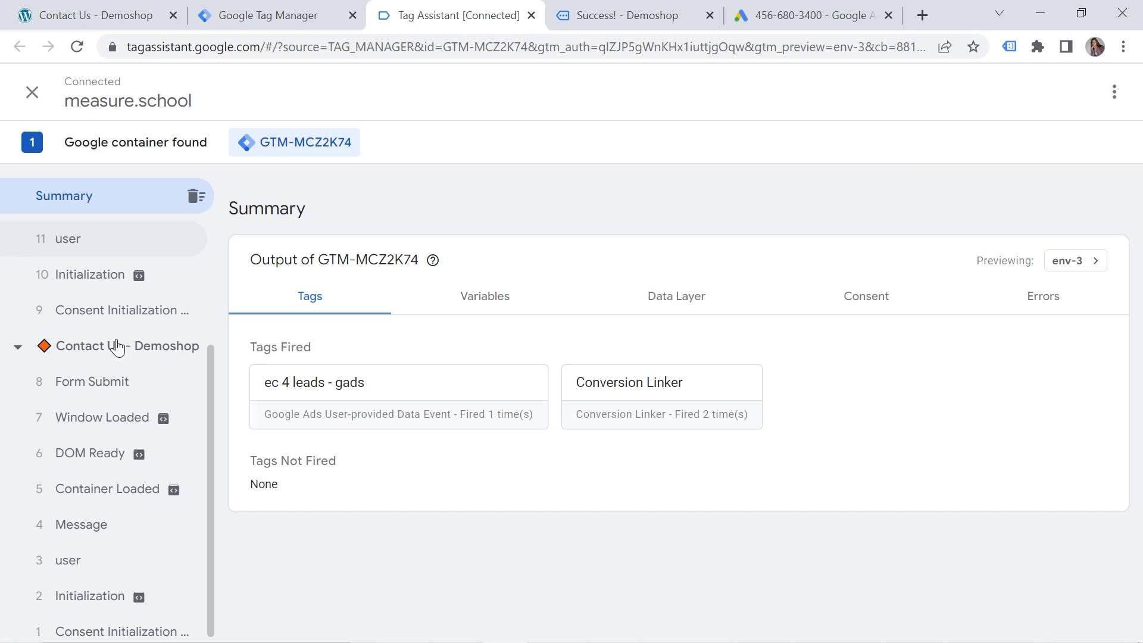
left_click(97, 390)
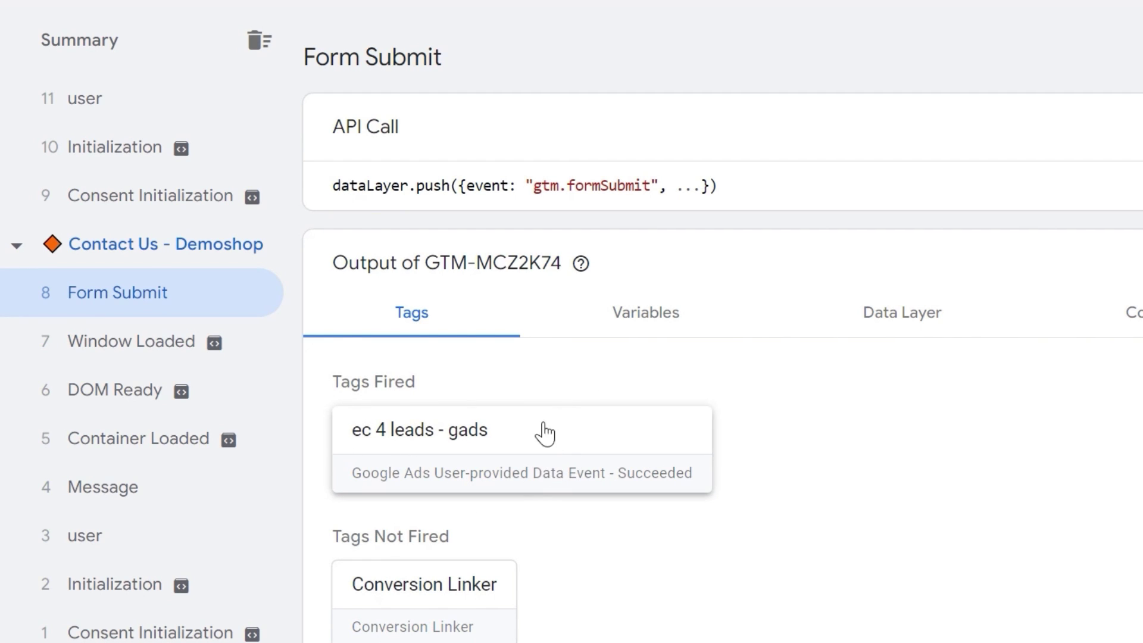
left_click(657, 318)
scroll(626, 306, "down", 2)
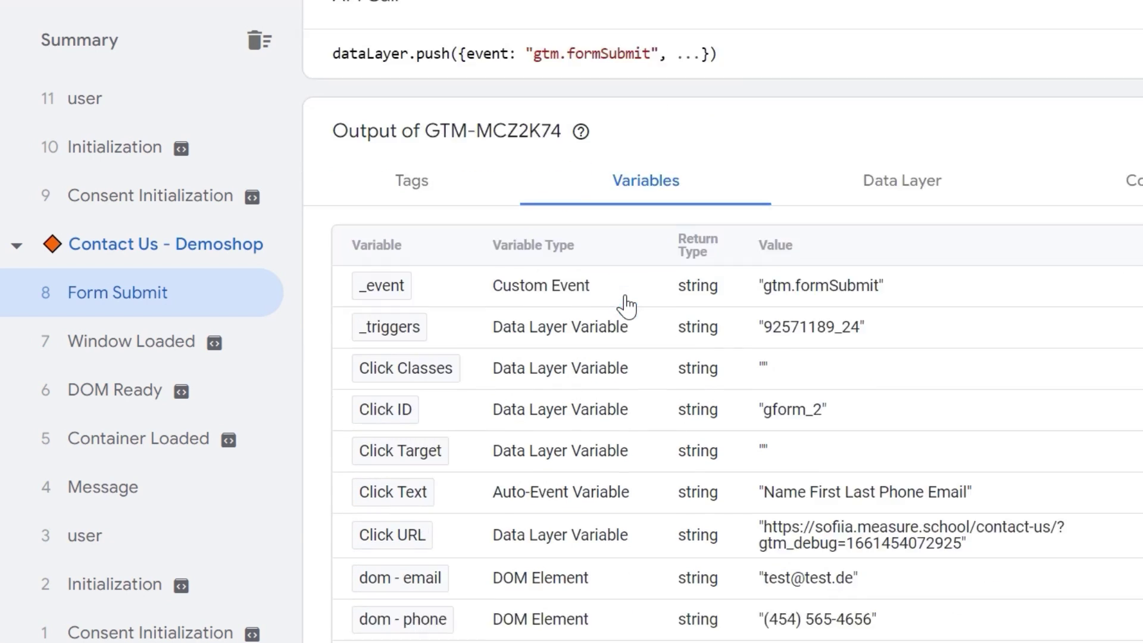
scroll(625, 307, "down", 1)
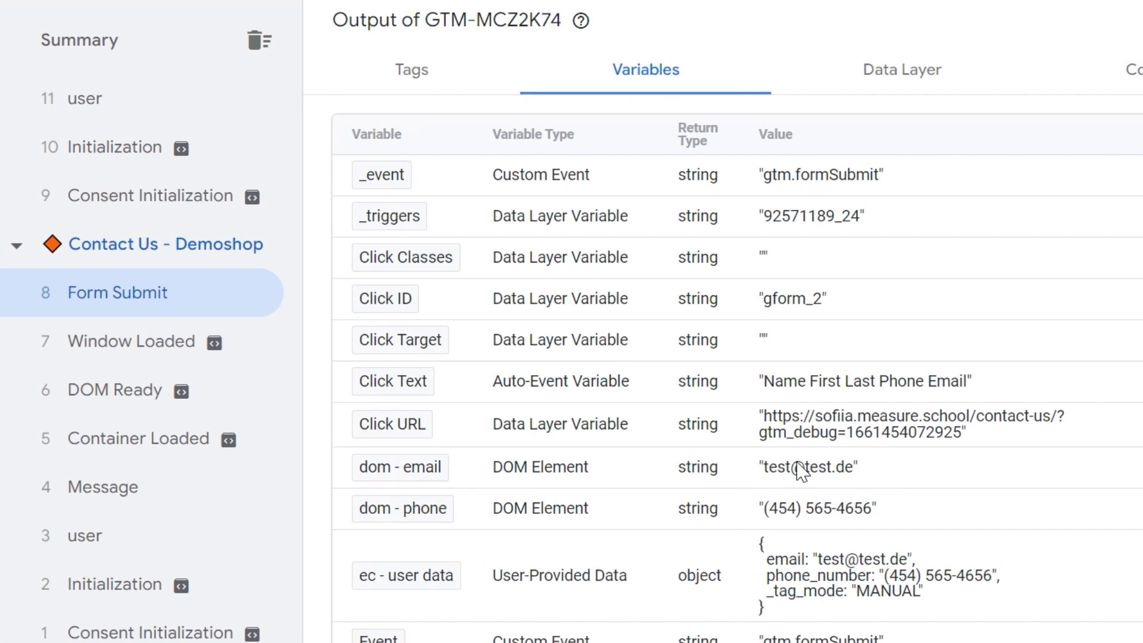
scroll(723, 455, "down", 1)
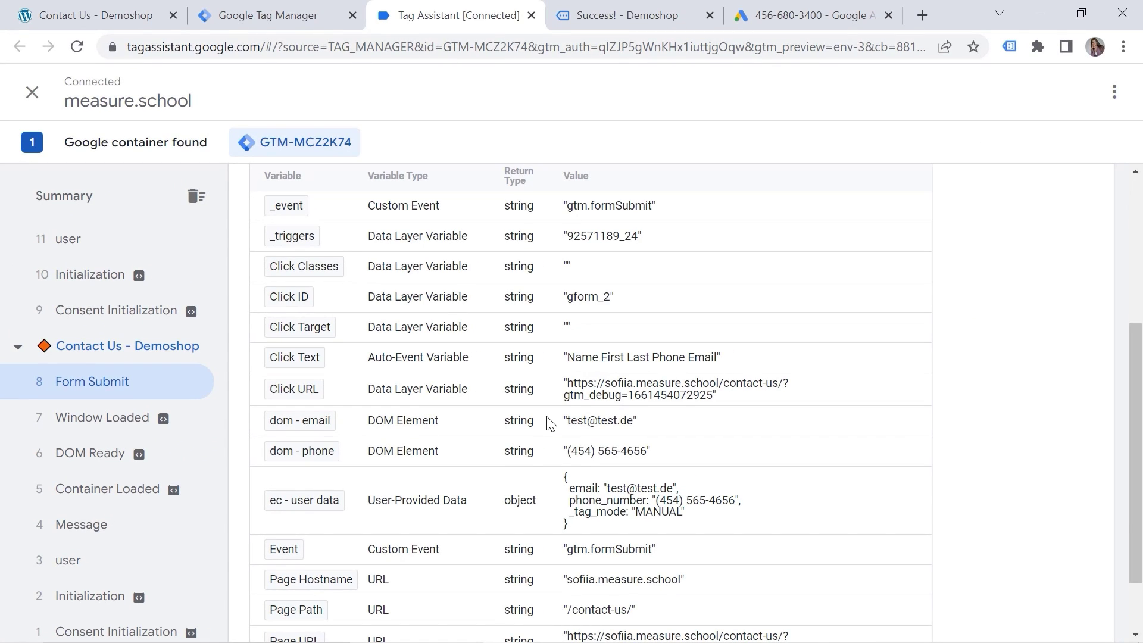
left_click(275, 24)
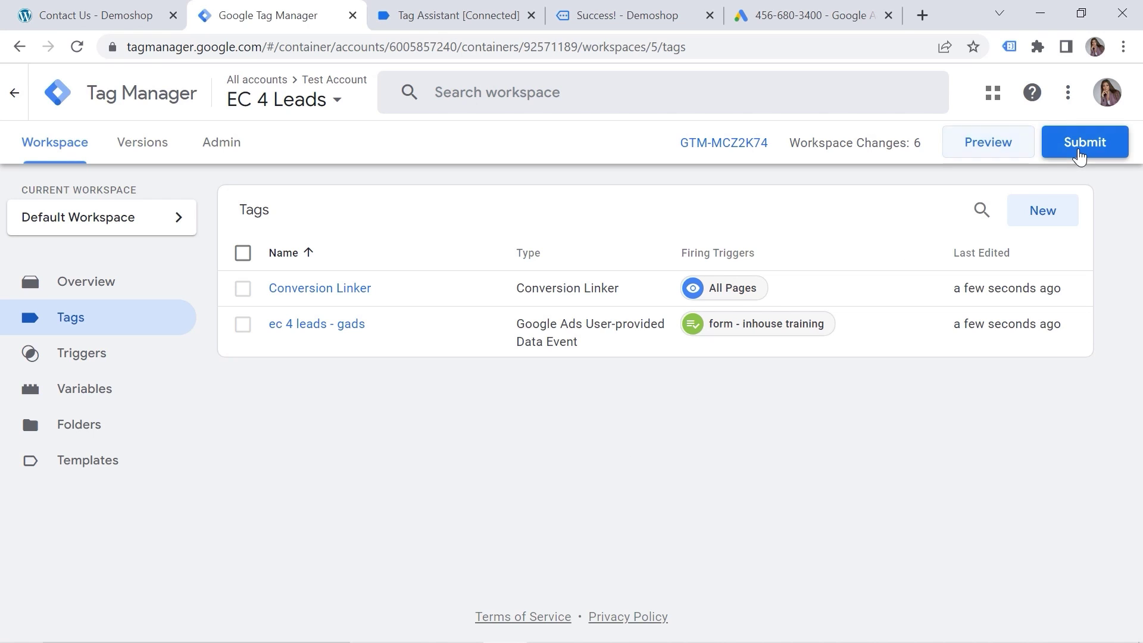
Step: Submit and publish the workspace as version 'ec4leads', then close the version summary
left_click(1082, 153)
left_click(310, 293)
type("ec4leads")
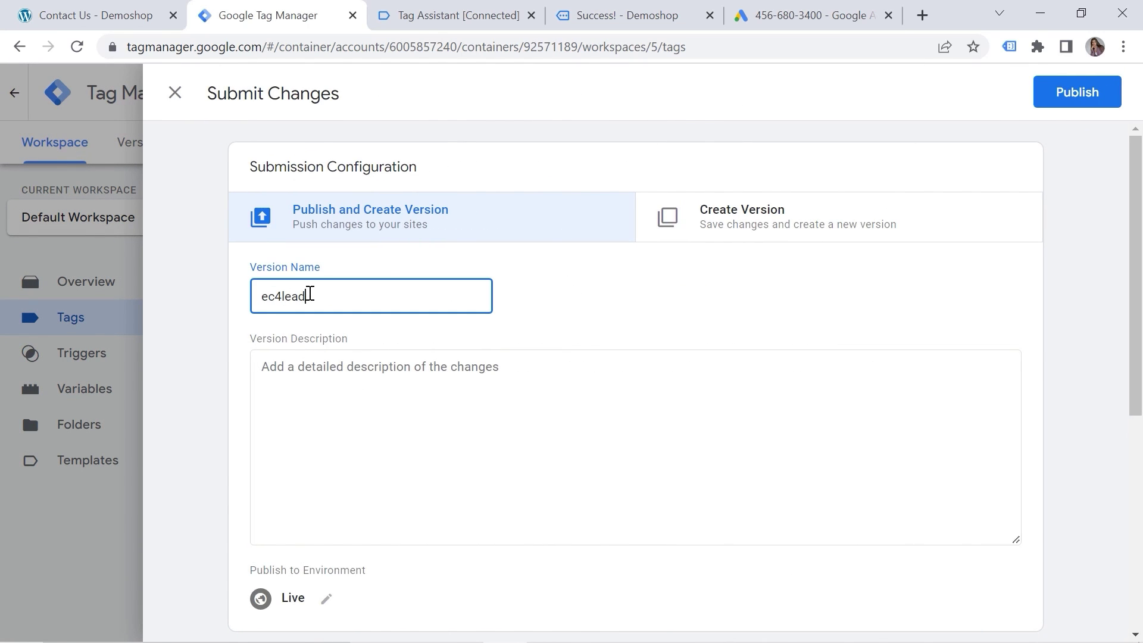
left_click(1072, 90)
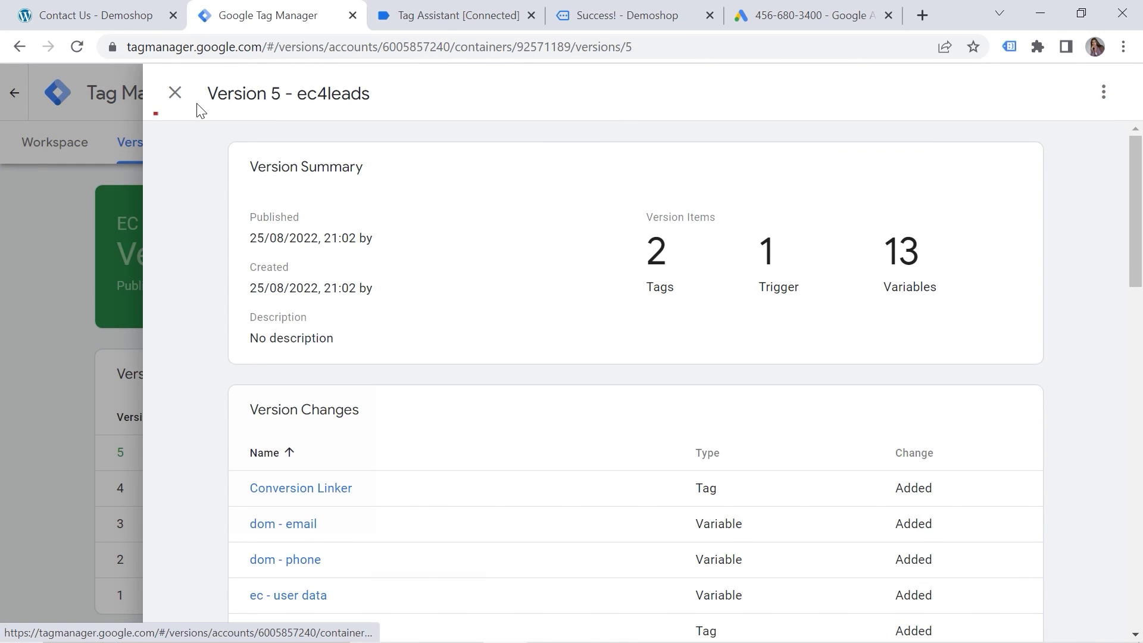
left_click(177, 94)
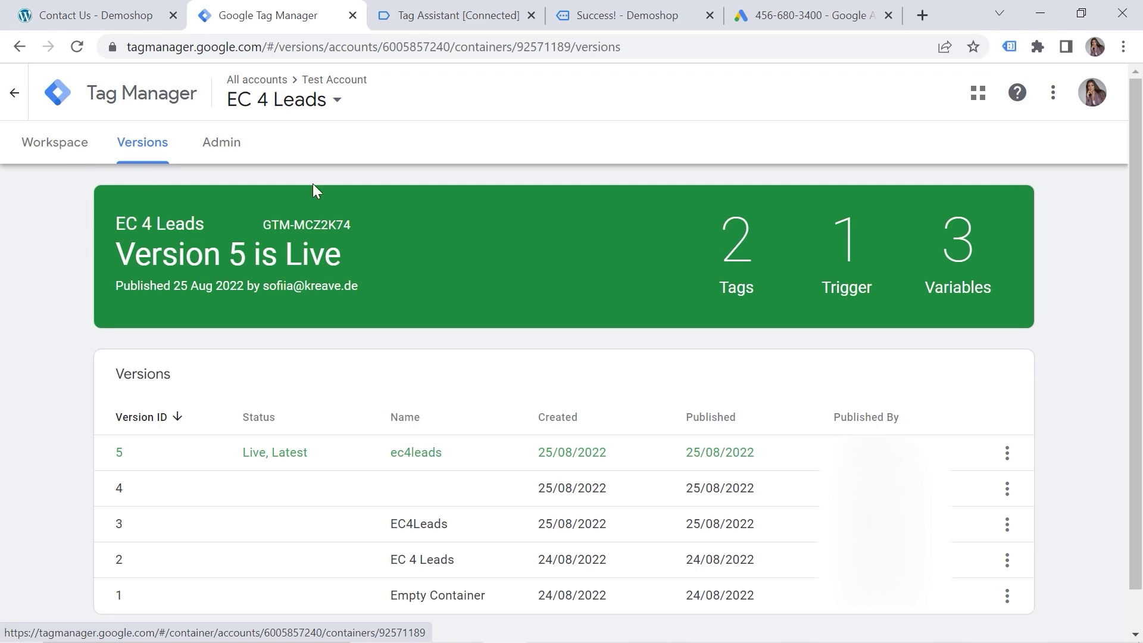
Step: Switch to Google Ads and close the installation panel and the tabs no longer needed
left_click(798, 9)
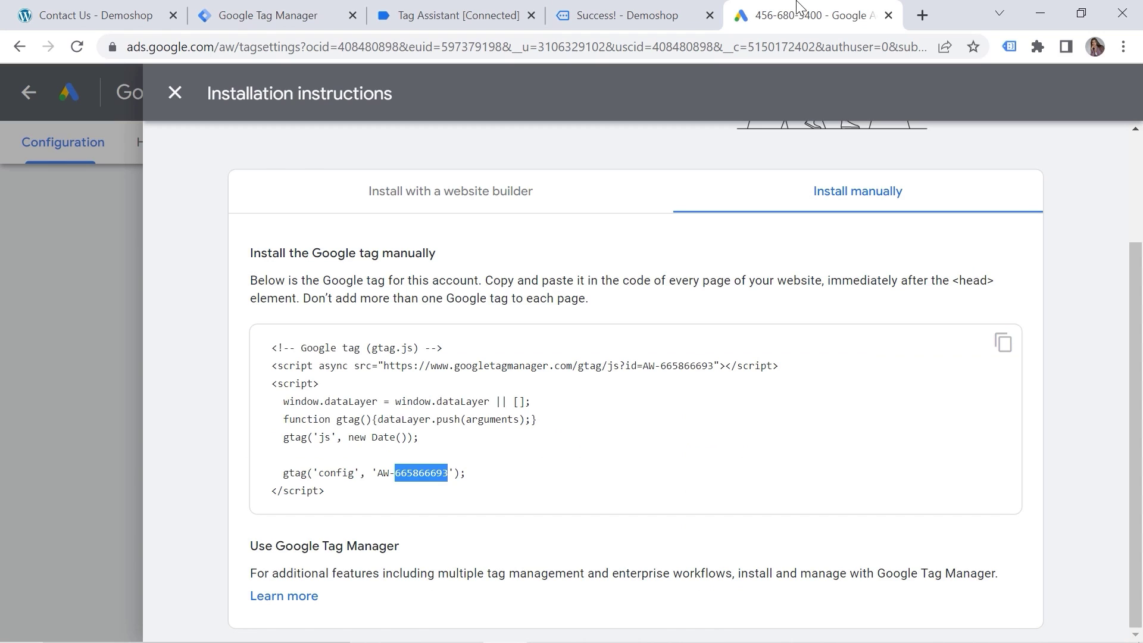
left_click(174, 93)
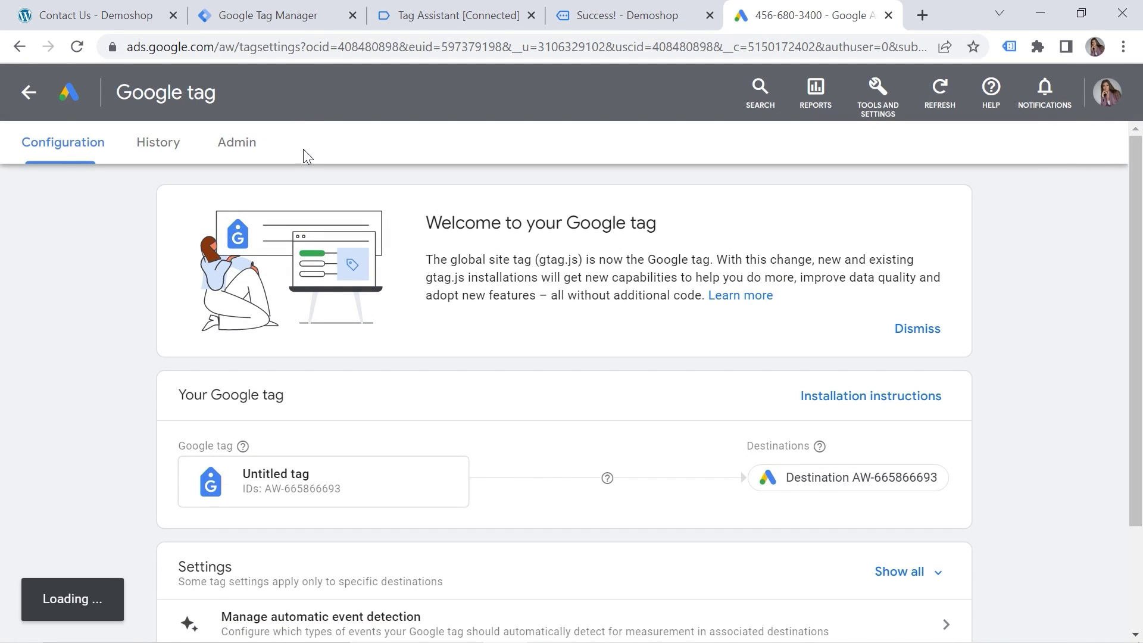
left_click(174, 16)
left_click(174, 16)
left_click(174, 16)
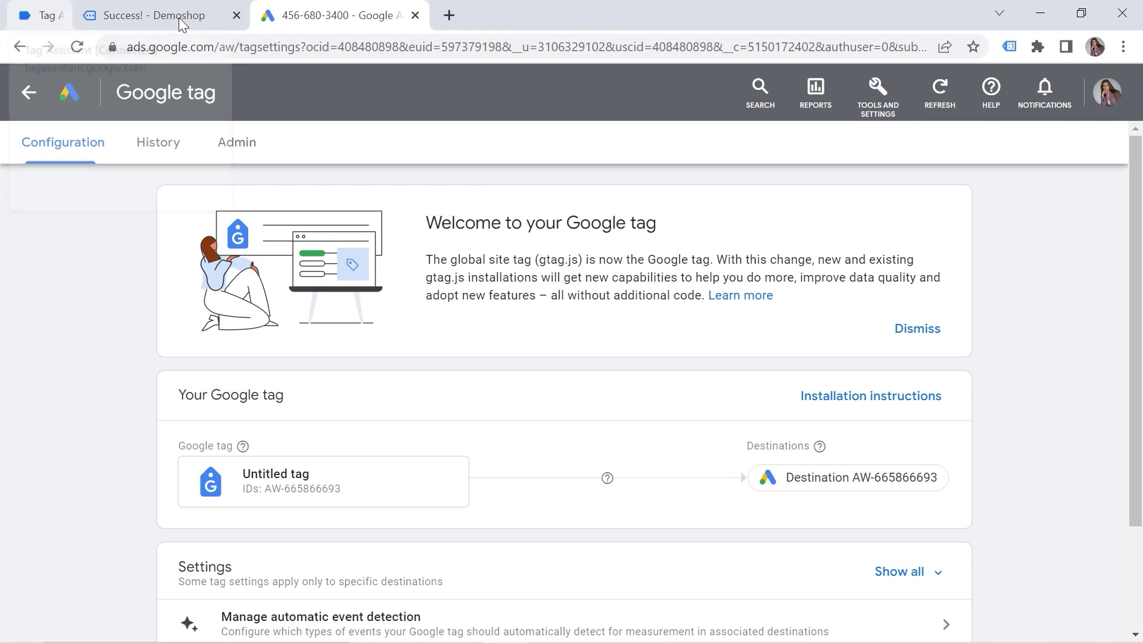
left_click(100, 16)
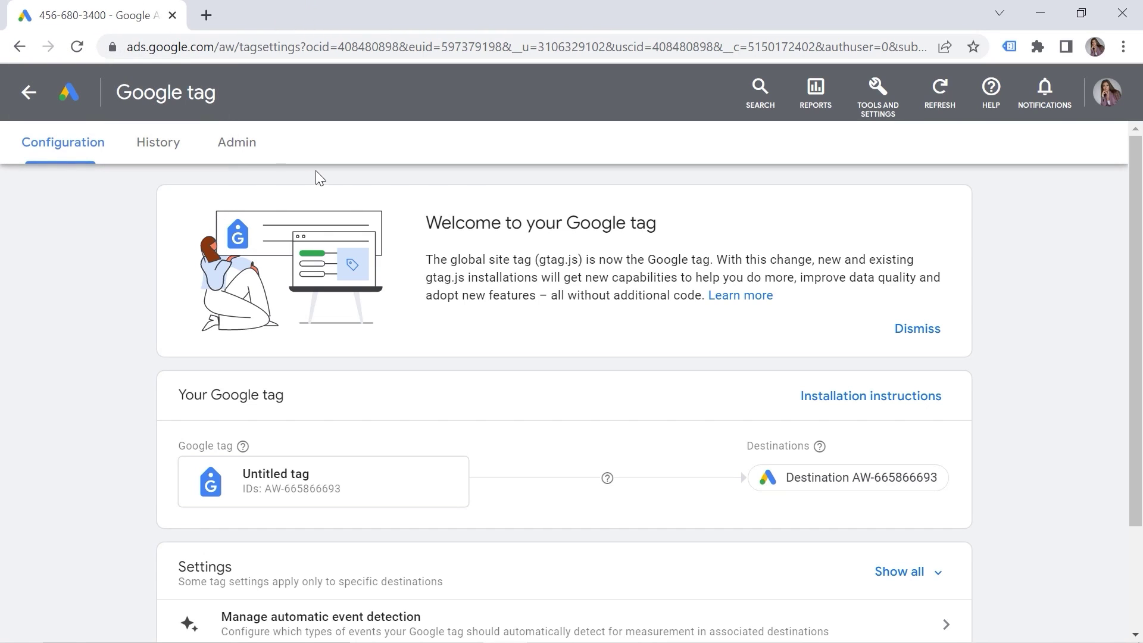
Step: Go to Tools and Settings > Measurement > Conversions > Uploads and show the Schedules list
left_click(864, 105)
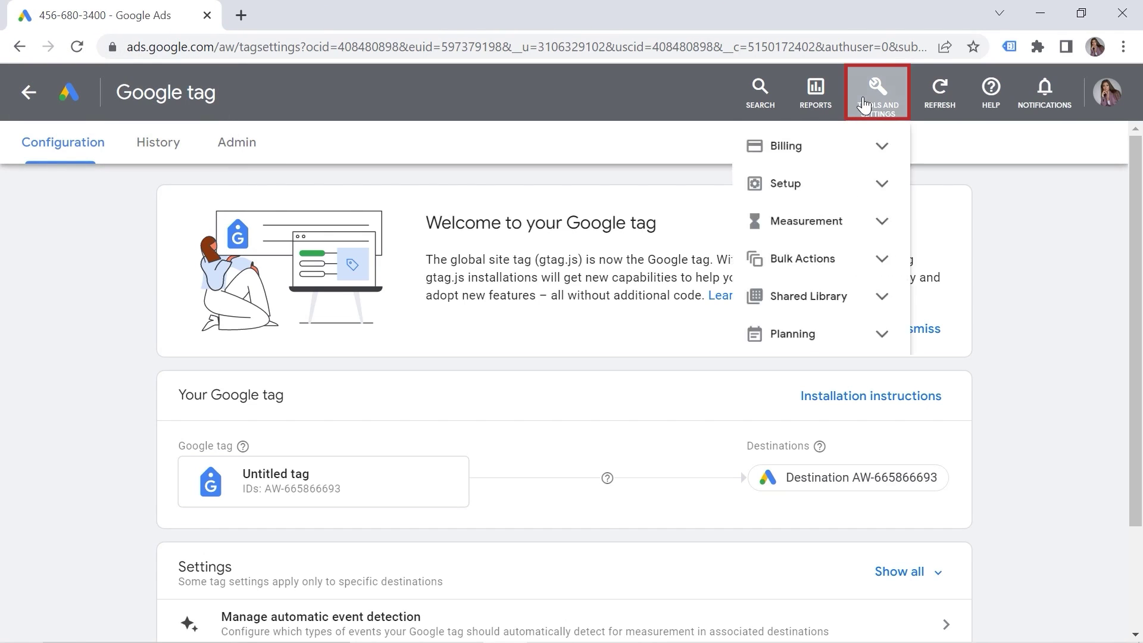
left_click(869, 234)
left_click(832, 271)
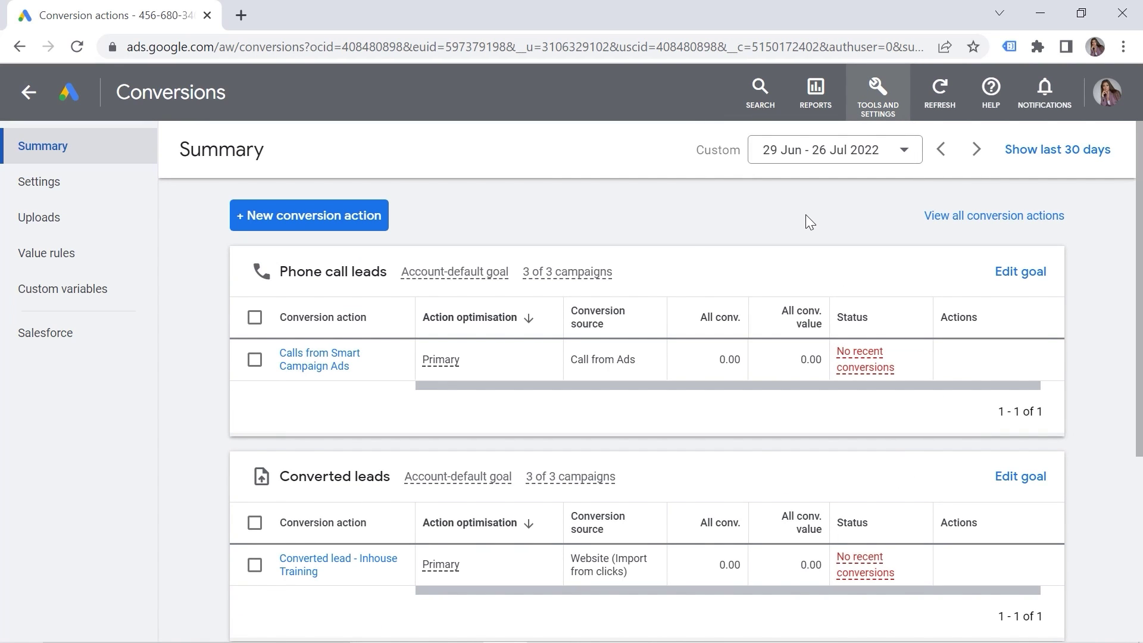
left_click(22, 230)
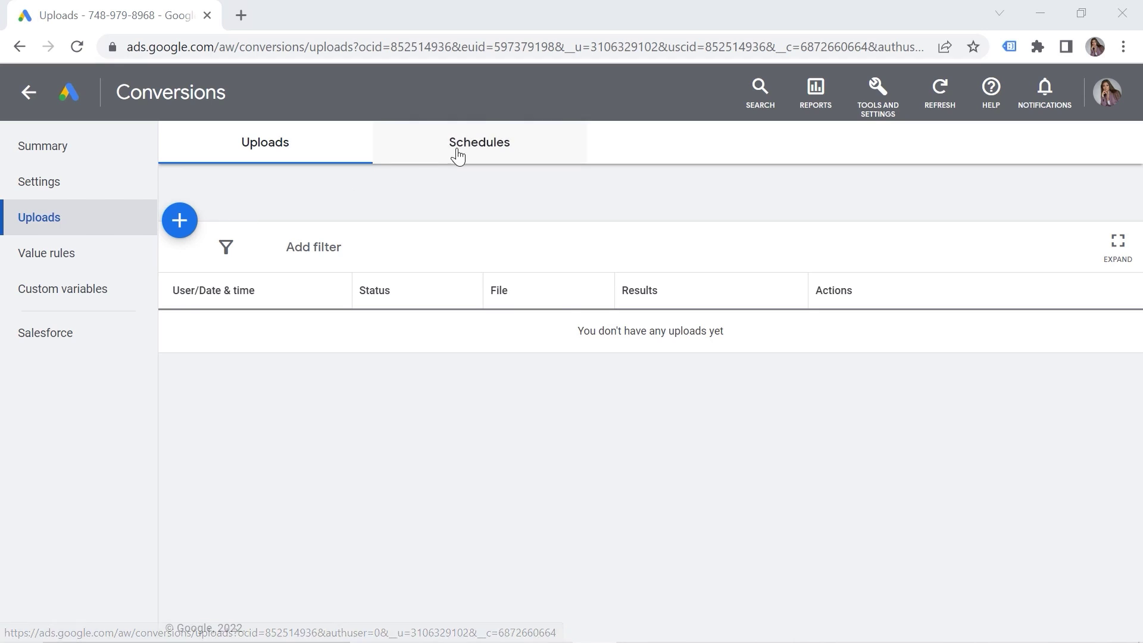
left_click(490, 144)
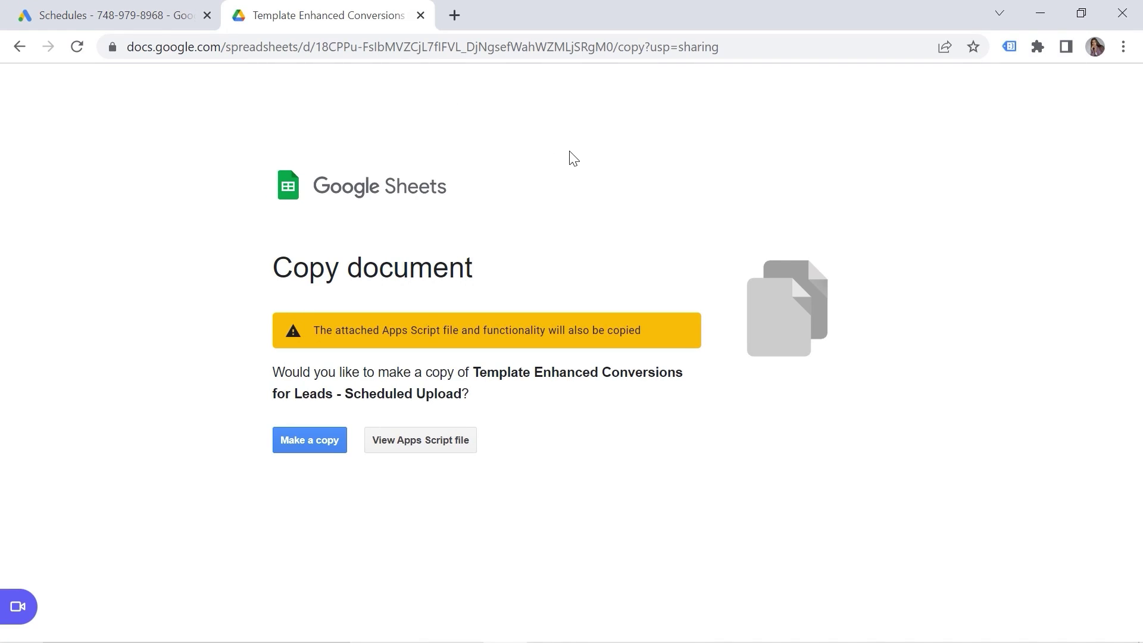
Step: Copy the template and enter the test lead's email, phone and conversion name in A4-C4
left_click(309, 445)
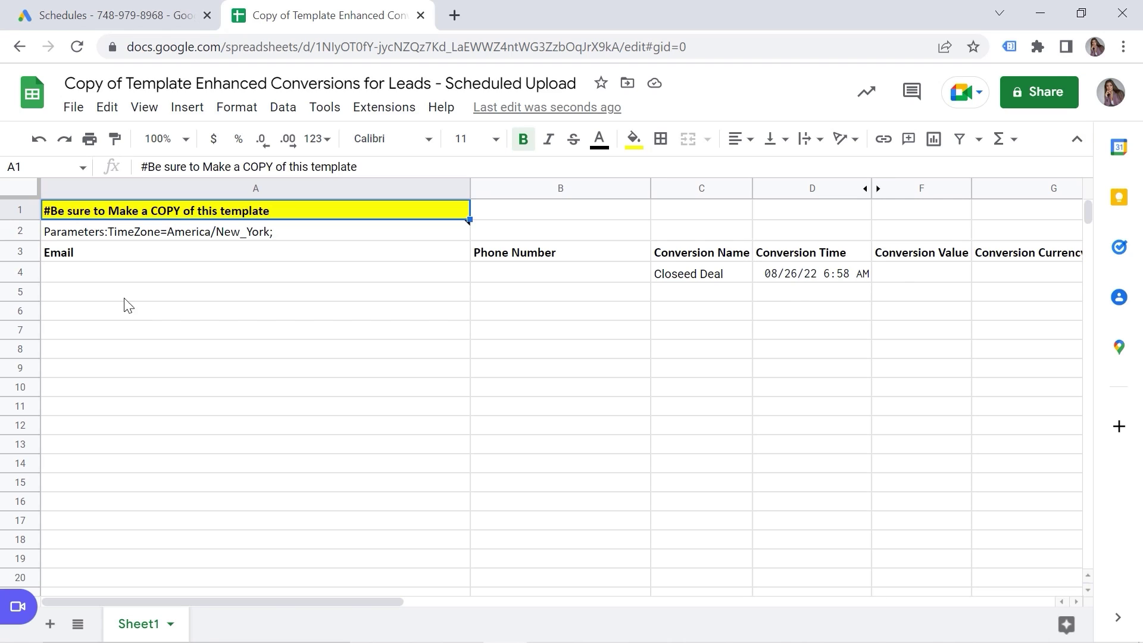
left_click(113, 280)
type("test@")
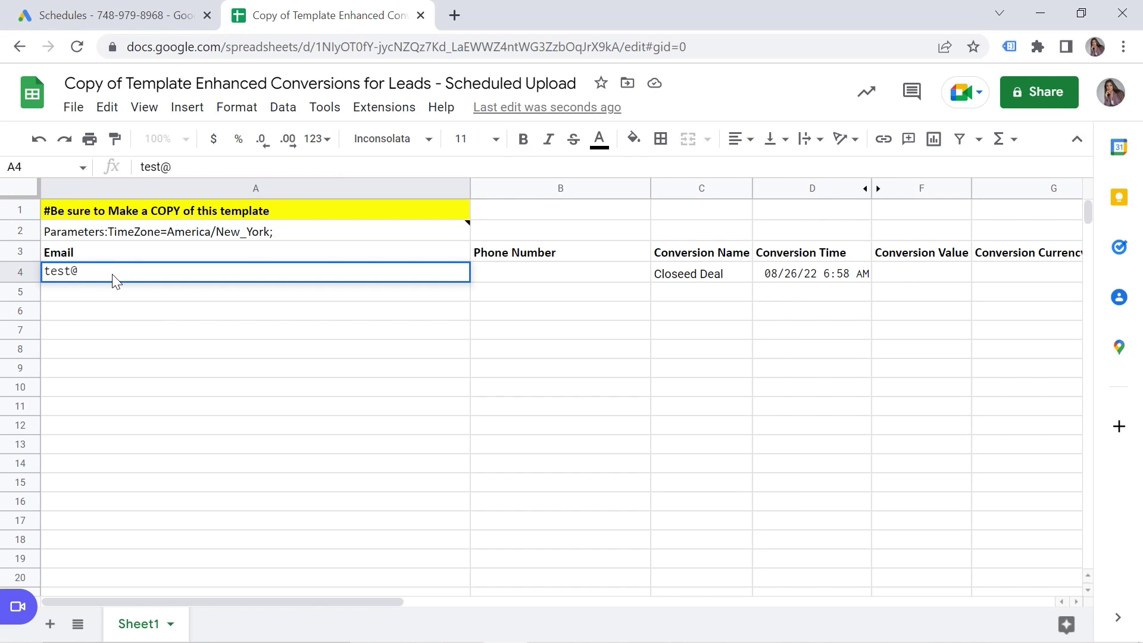
type("test.de")
double_click(574, 282)
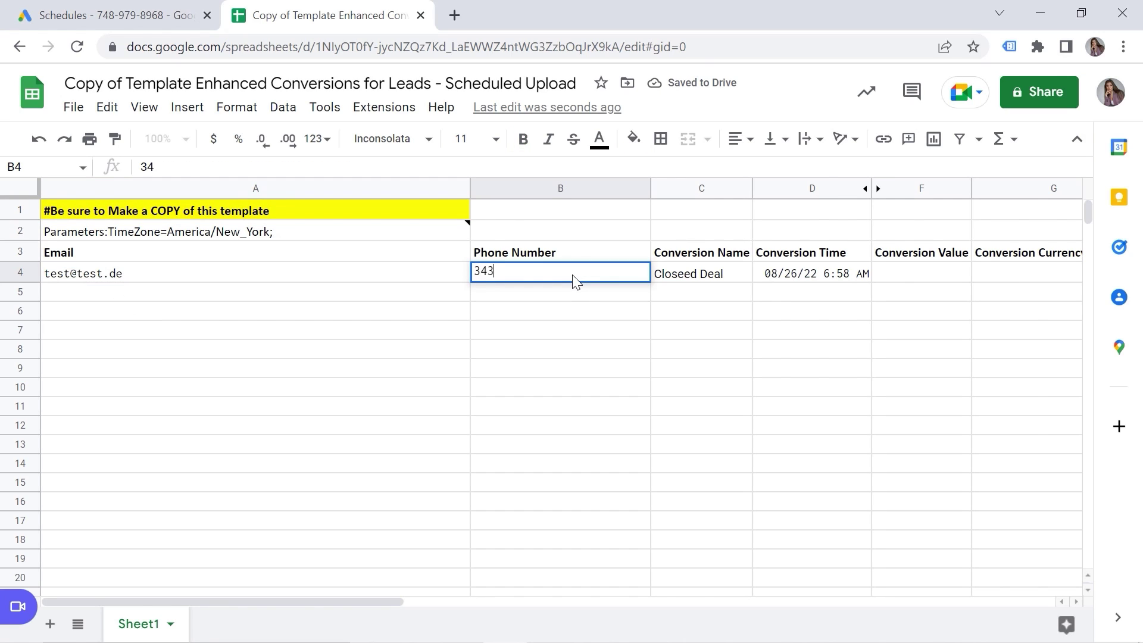
double_click(687, 274)
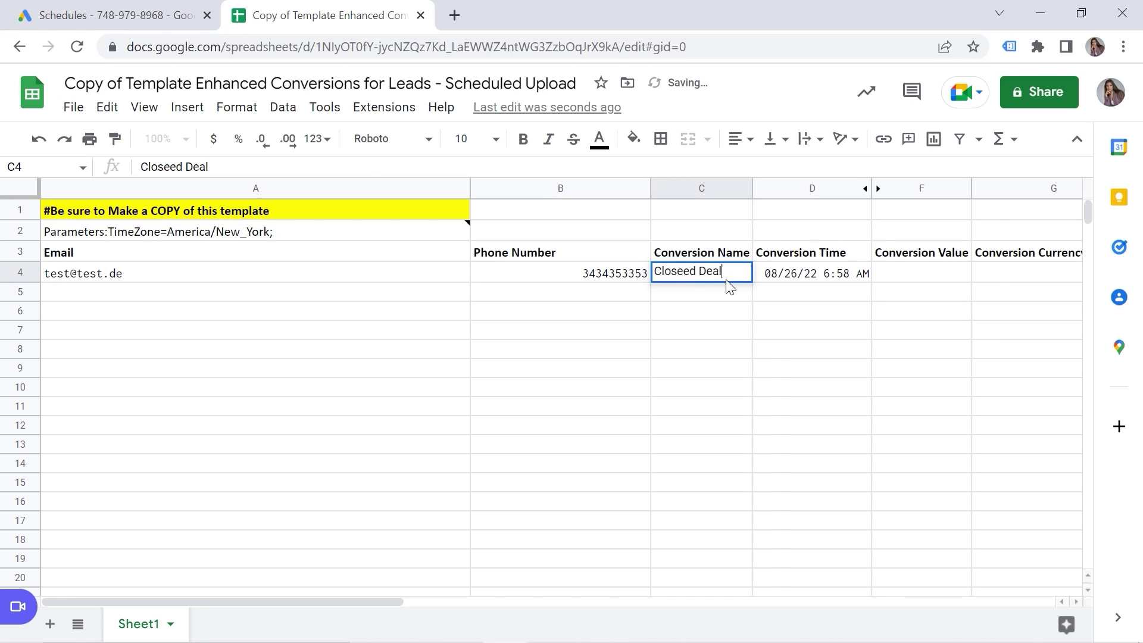
left_click_drag(727, 286, 658, 281)
type("Converted Lead Inho")
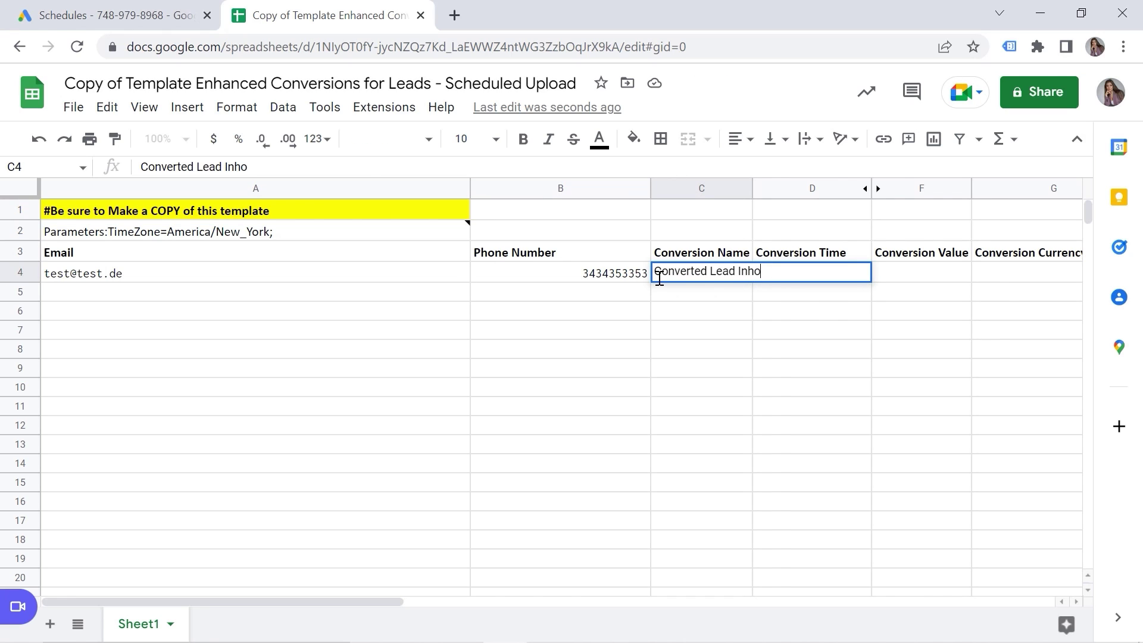
type("use Training")
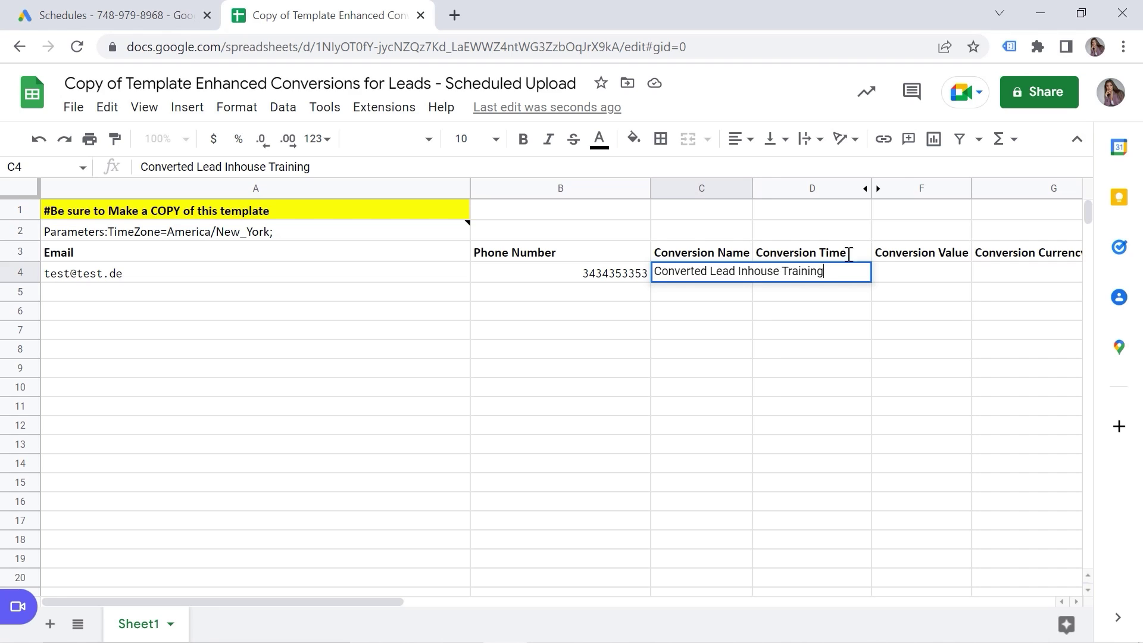
Step: Fill D4 with the current date-time, value 65 in F4 and currency PLN in G4
key("Tab")
key("ctrl+alt+shift+semicolon")
key("Tab")
type("65")
key("Tab")
type("PLN")
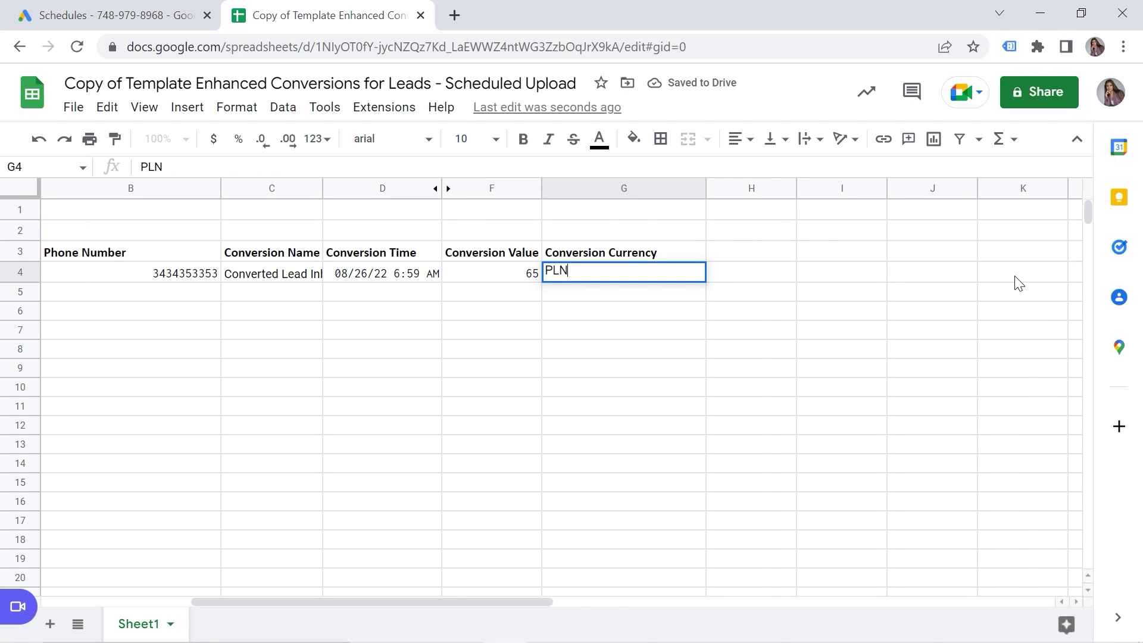
left_click_drag(474, 602, 208, 601)
left_click(170, 277)
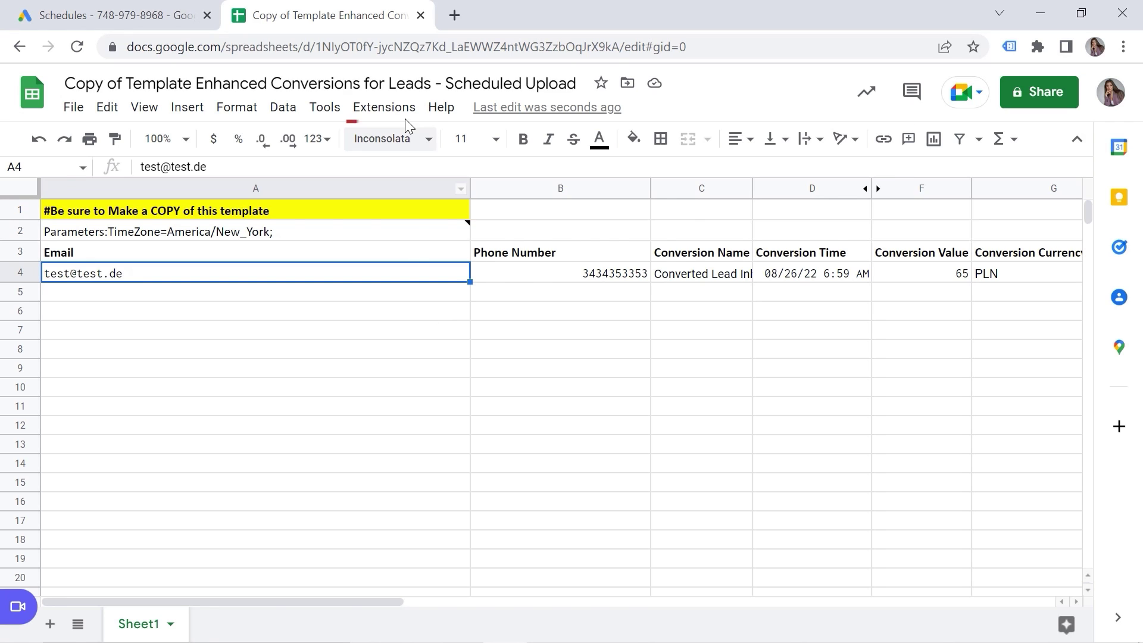
Step: Open the bound Apps Script project autoHash via Extensions > Apps Script
left_click(384, 107)
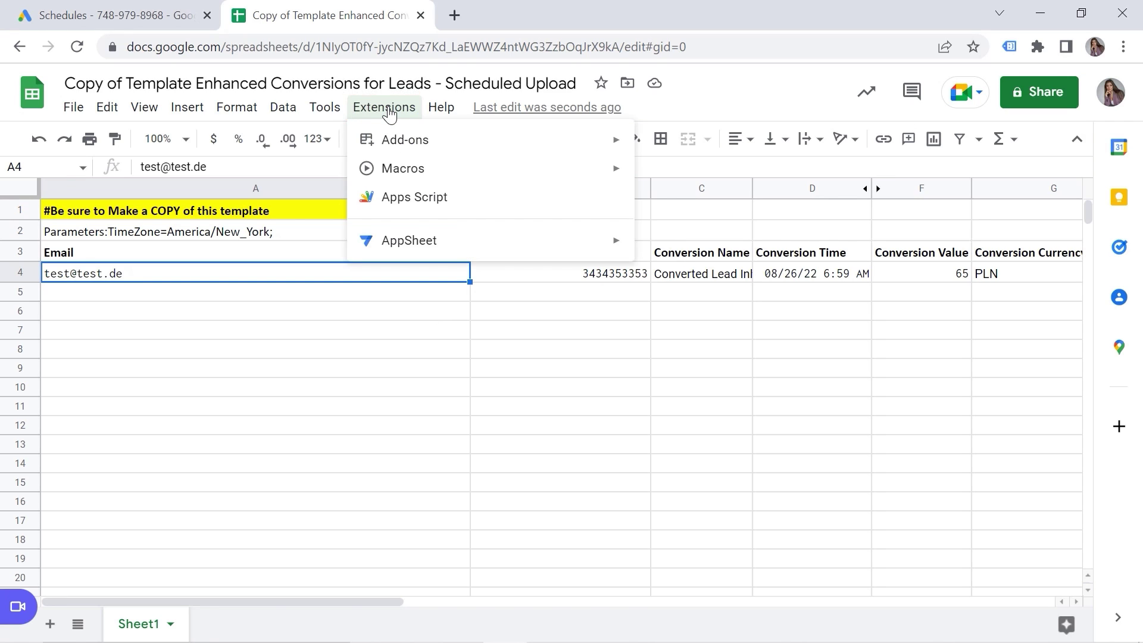
left_click(404, 213)
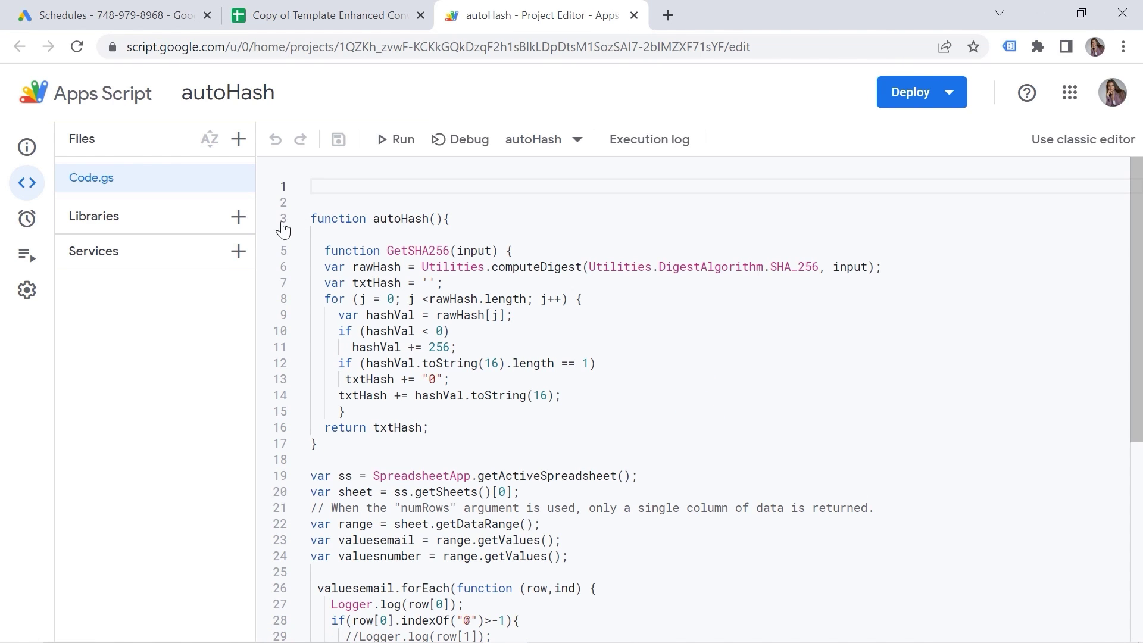
Step: Add an autoHash trigger from the spreadsheet with event type On change and save it
left_click(34, 221)
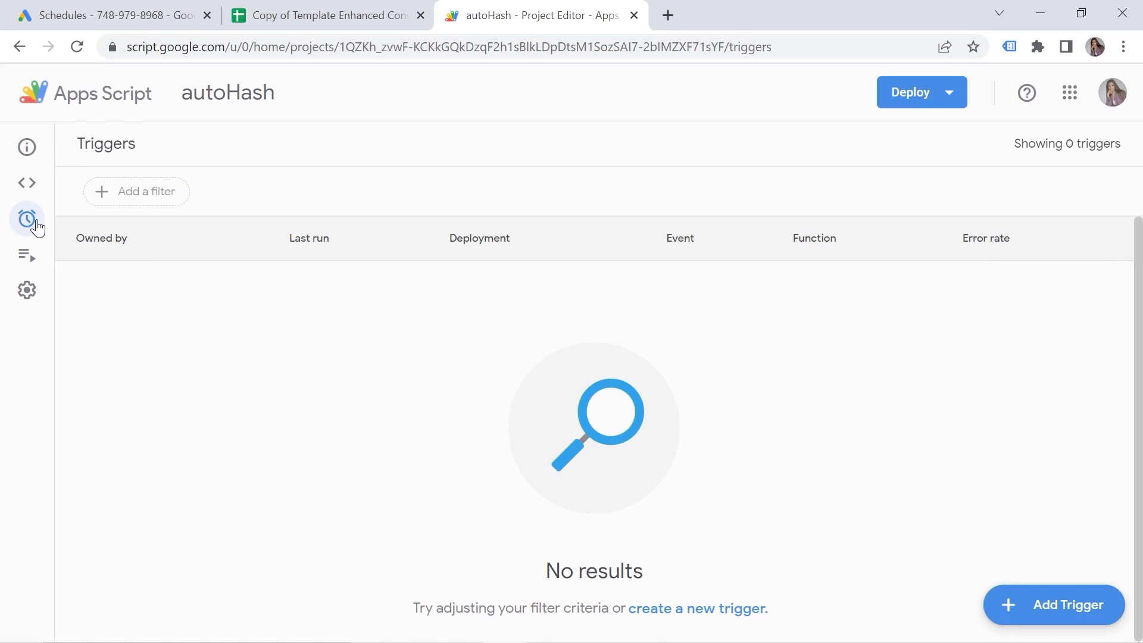
left_click(1014, 600)
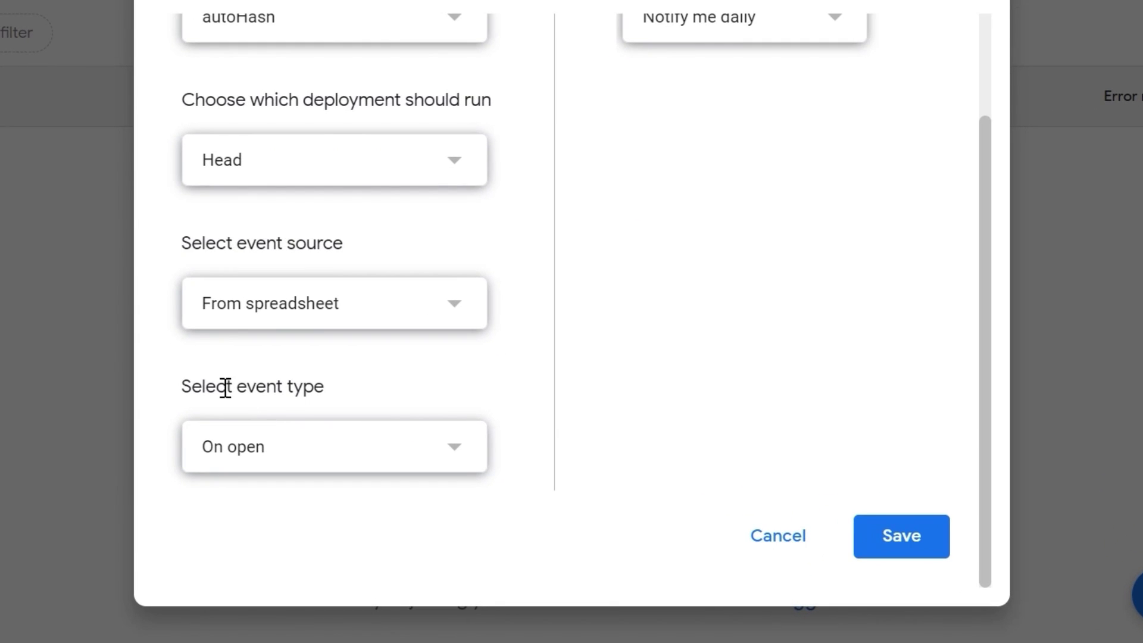
left_click(373, 447)
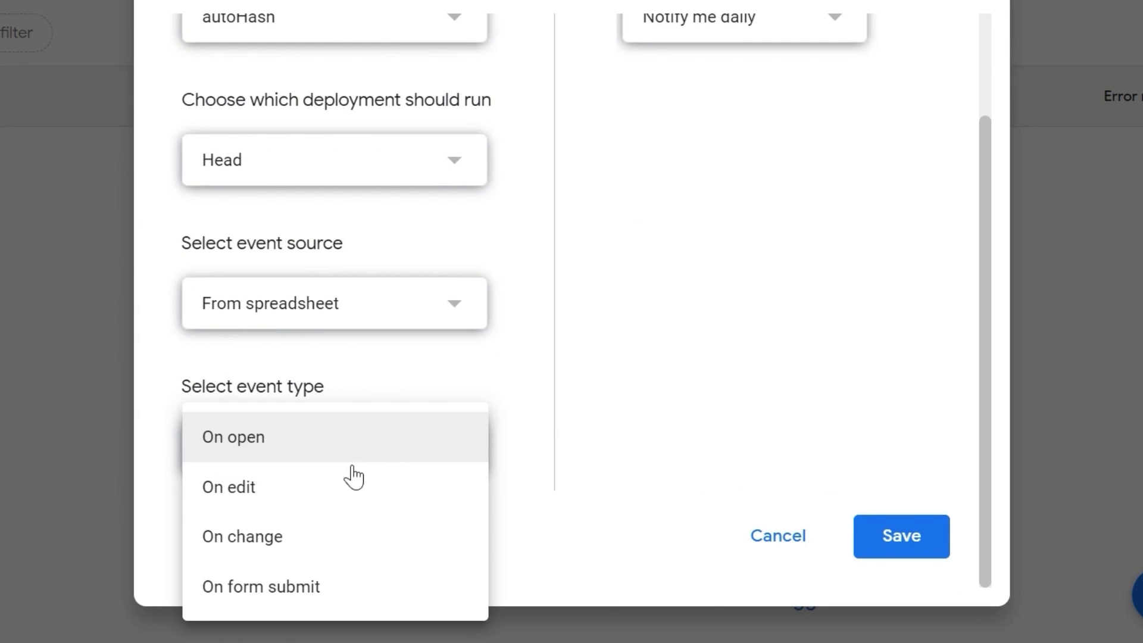
left_click(319, 533)
left_click(917, 547)
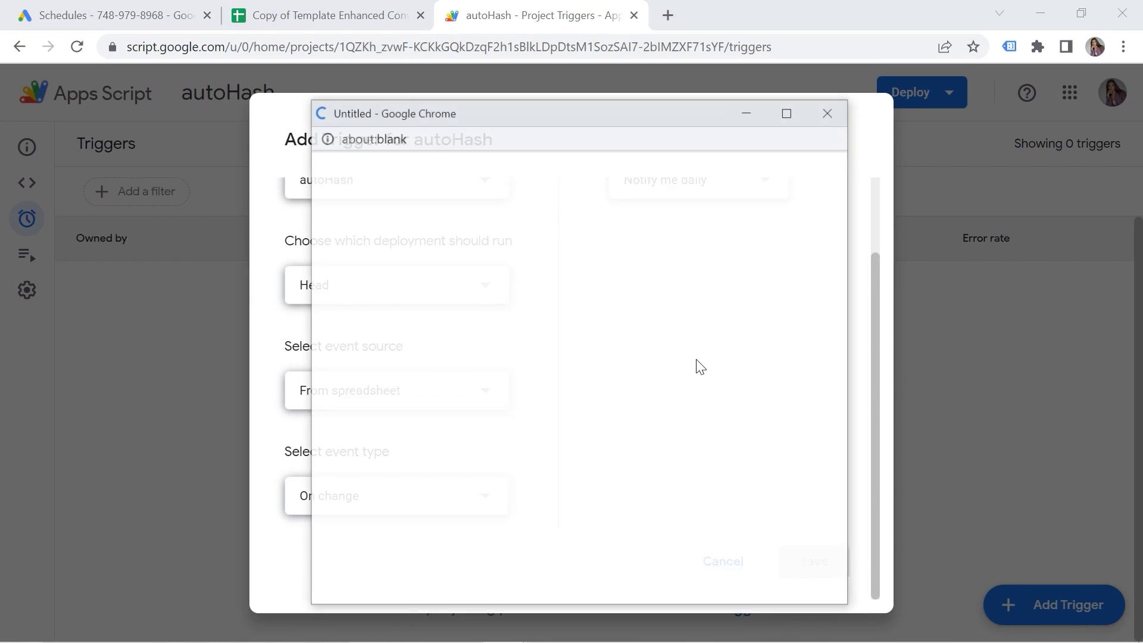
Step: Authorise autoHash with the signed-in account, allowing it to edit spreadsheets
left_click(572, 395)
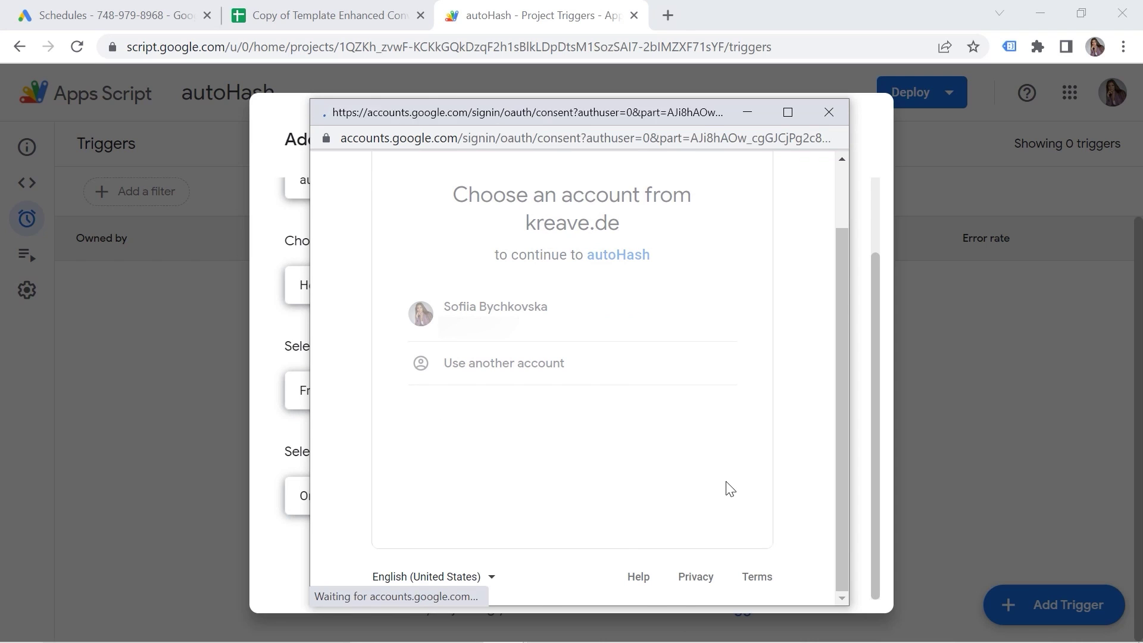
scroll(676, 424, "down", 2)
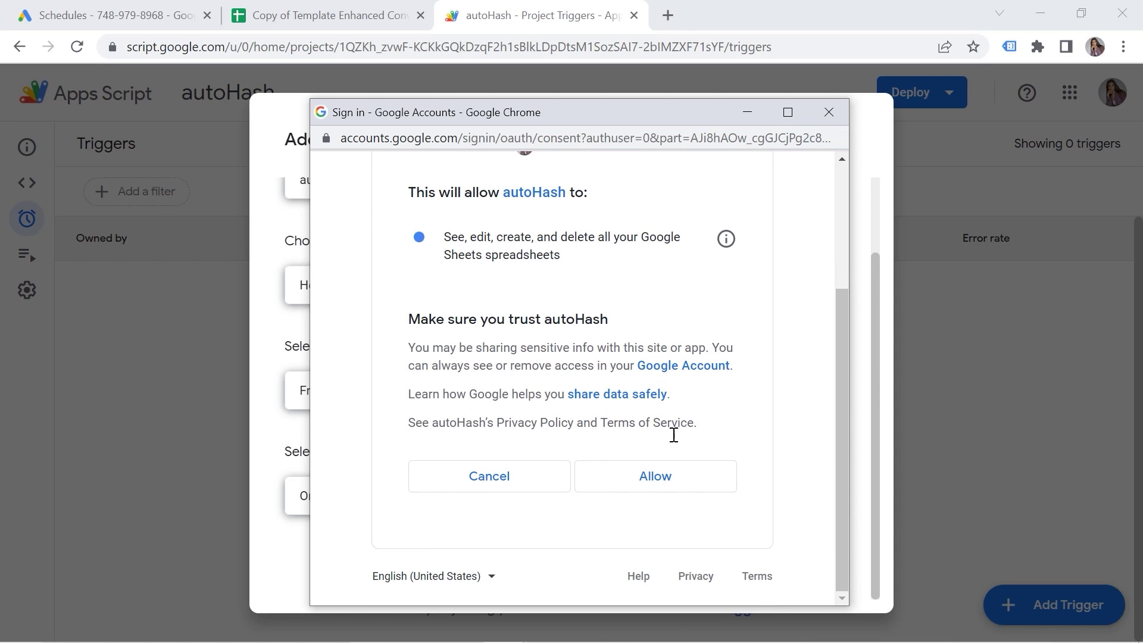
left_click(661, 480)
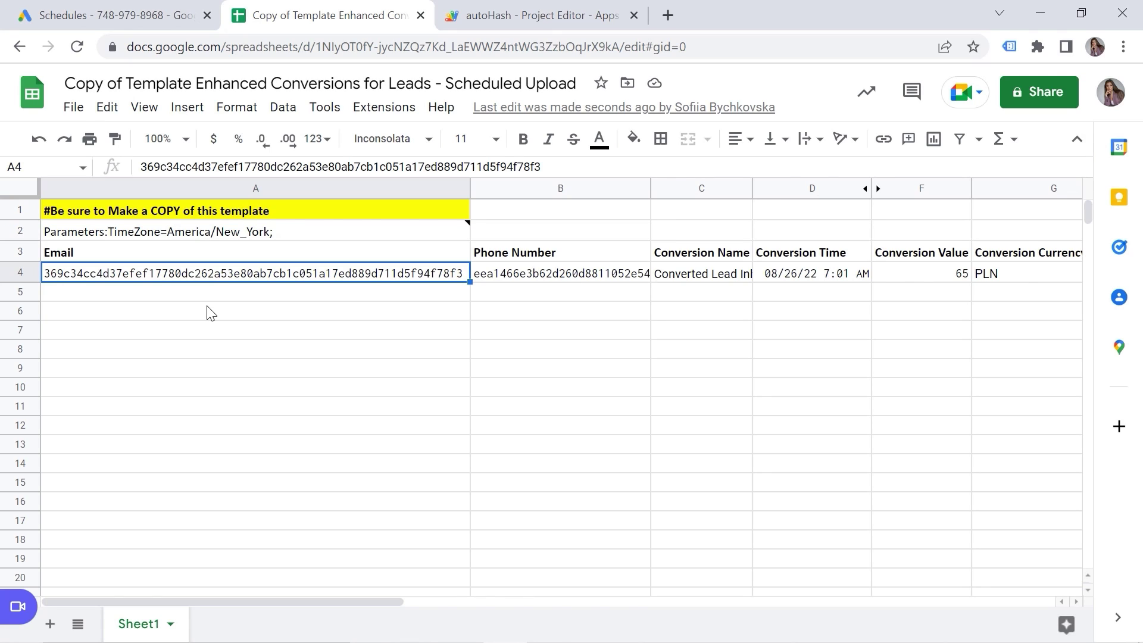
Step: Create a new upload schedule in Google Ads with Google Sheets as the source
left_click(134, 25)
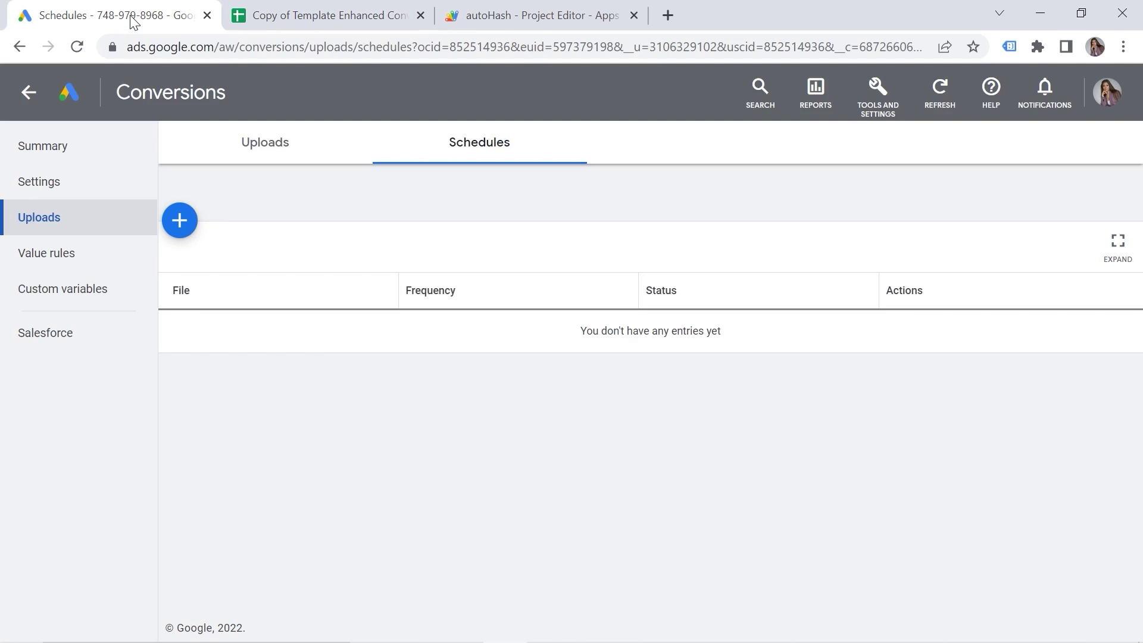
left_click(180, 221)
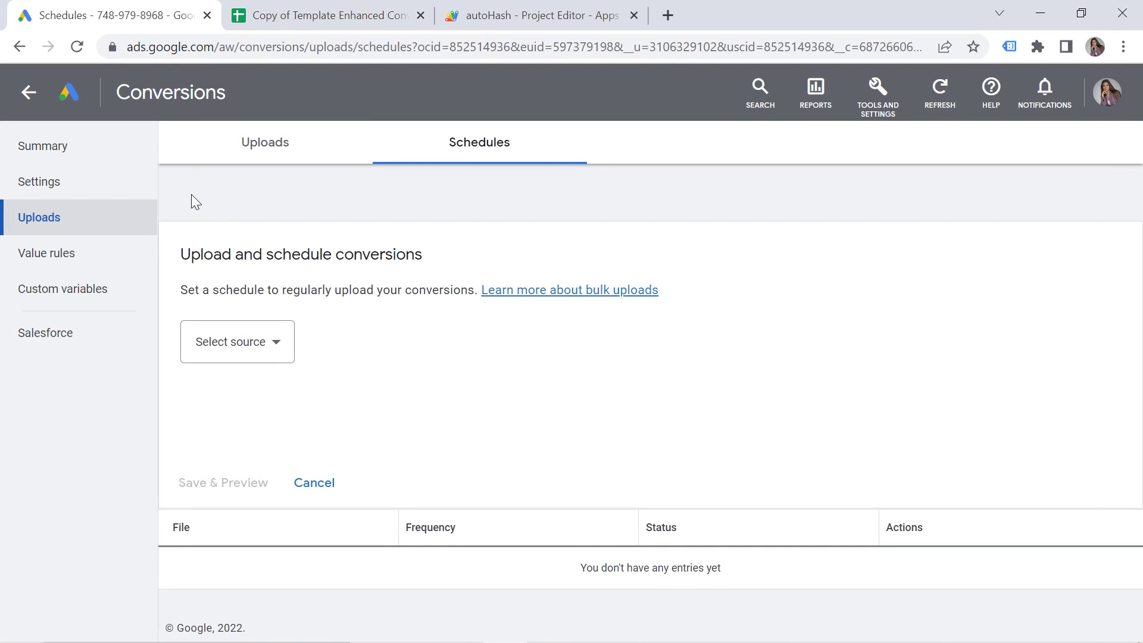
left_click(271, 340)
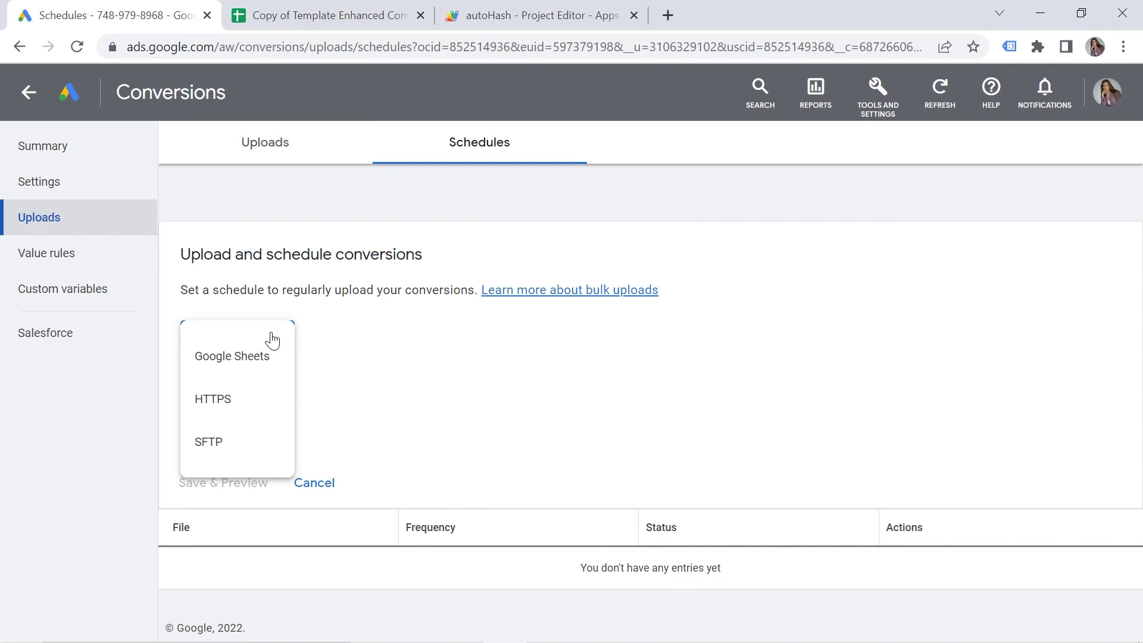
left_click(255, 357)
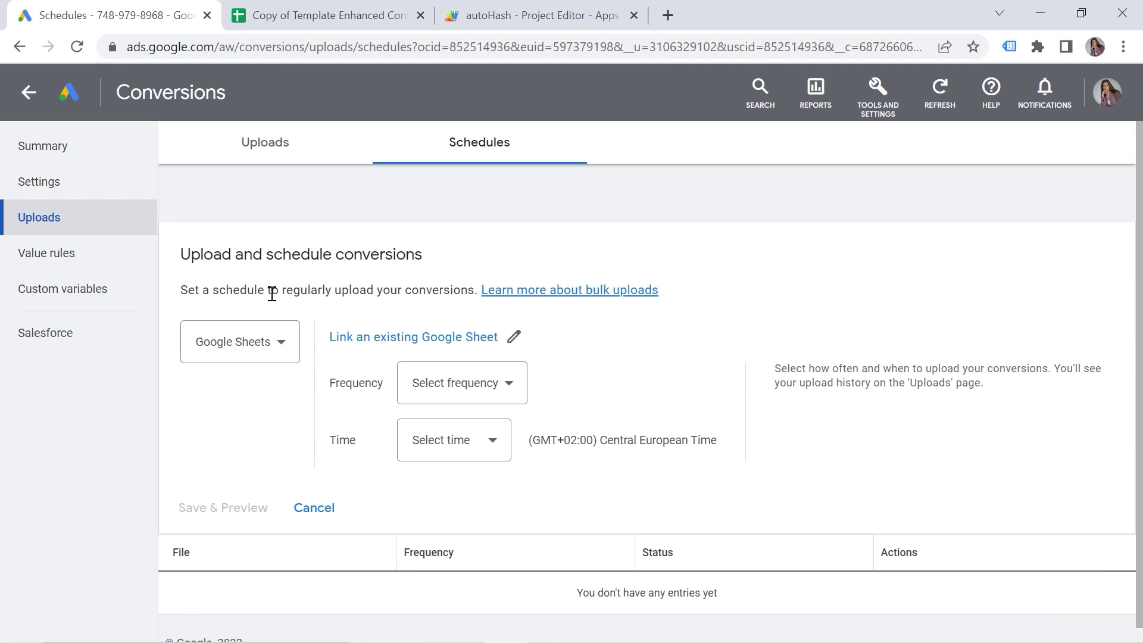
Step: Select the service account email from the warning and return to the spreadsheet
left_click(381, 339)
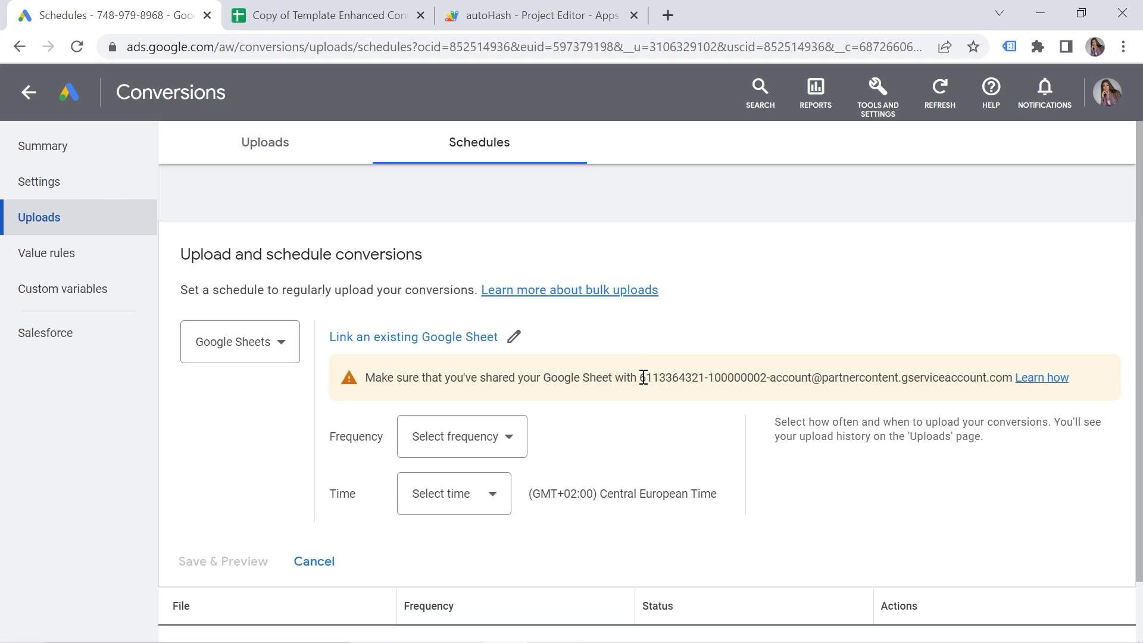
left_click_drag(642, 378, 998, 397)
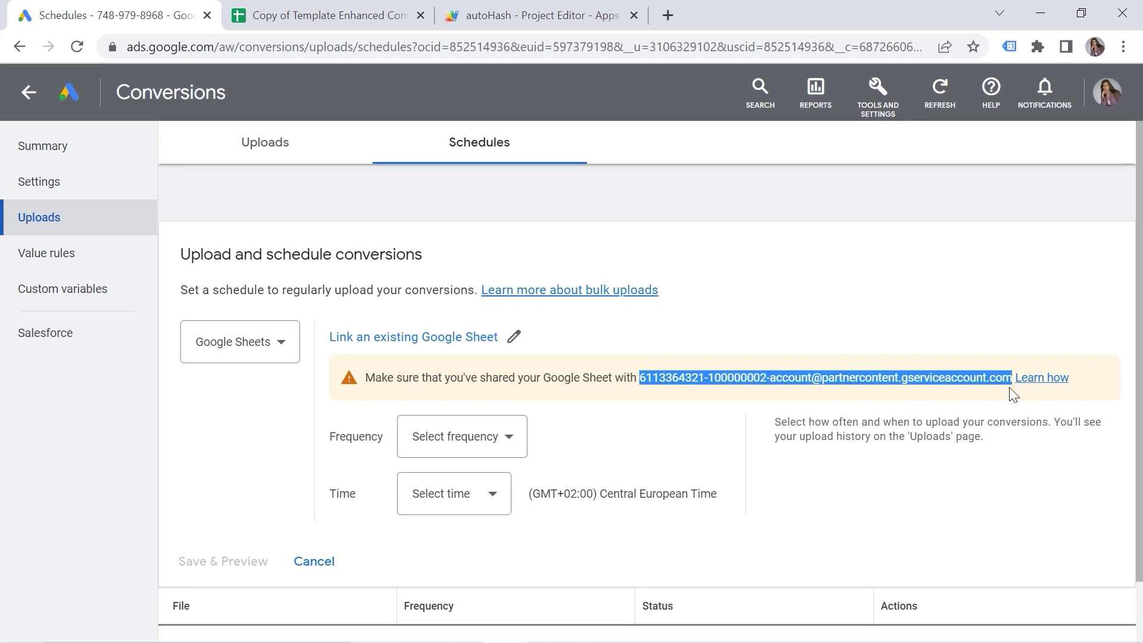
left_click(250, 25)
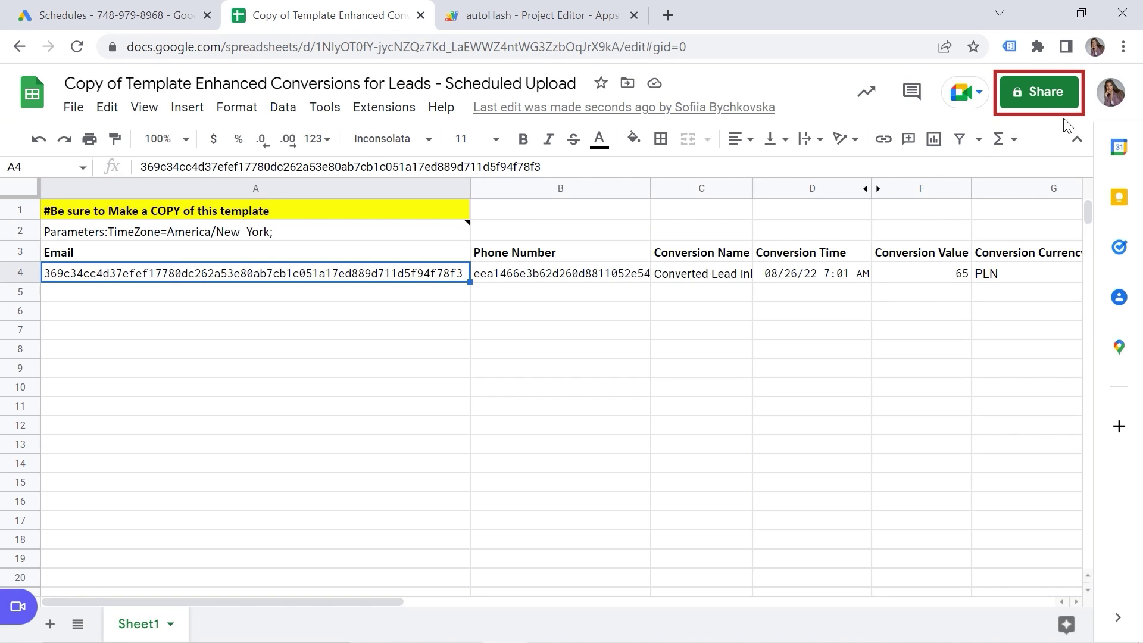
Step: Share the spreadsheet with the pasted service account as Editor, confirming Share anyway
left_click(1042, 98)
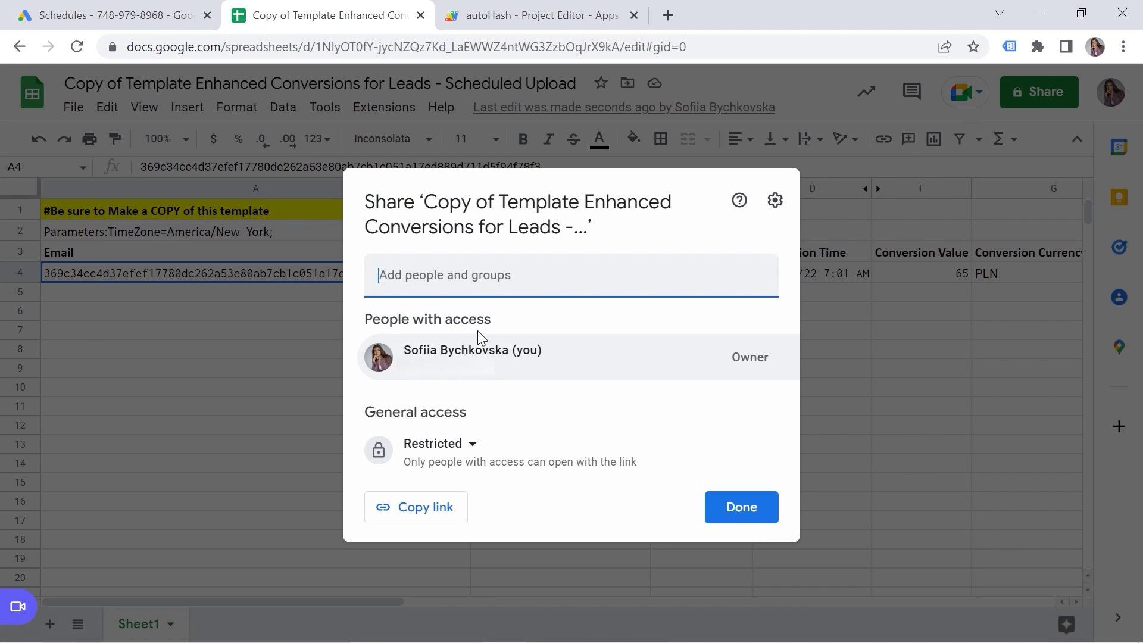
key("ctrl+v")
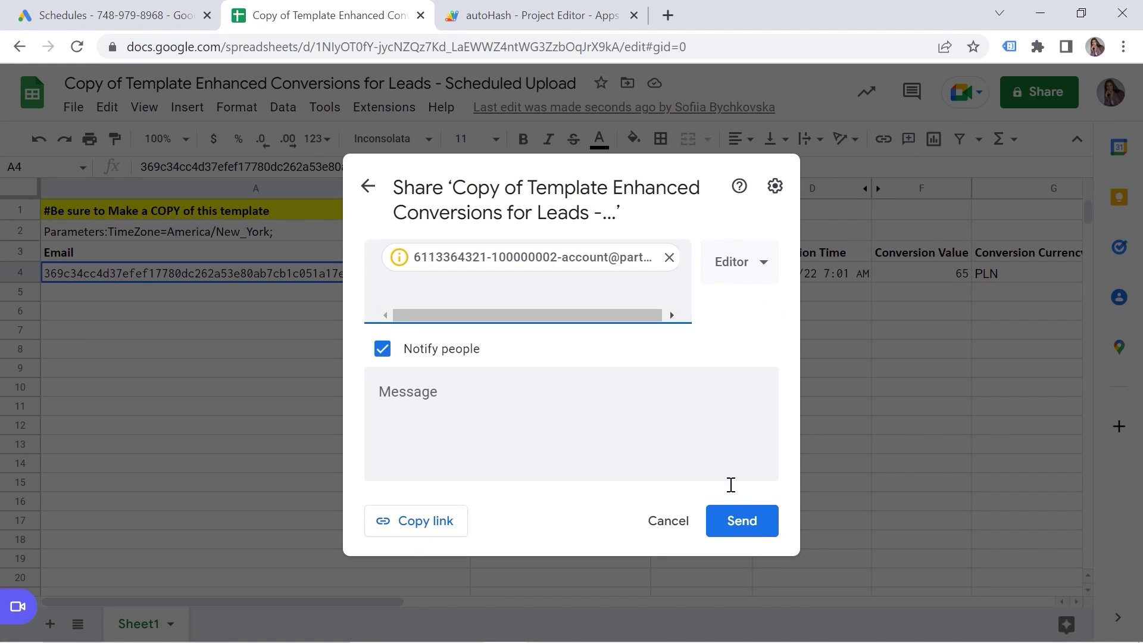
left_click(748, 533)
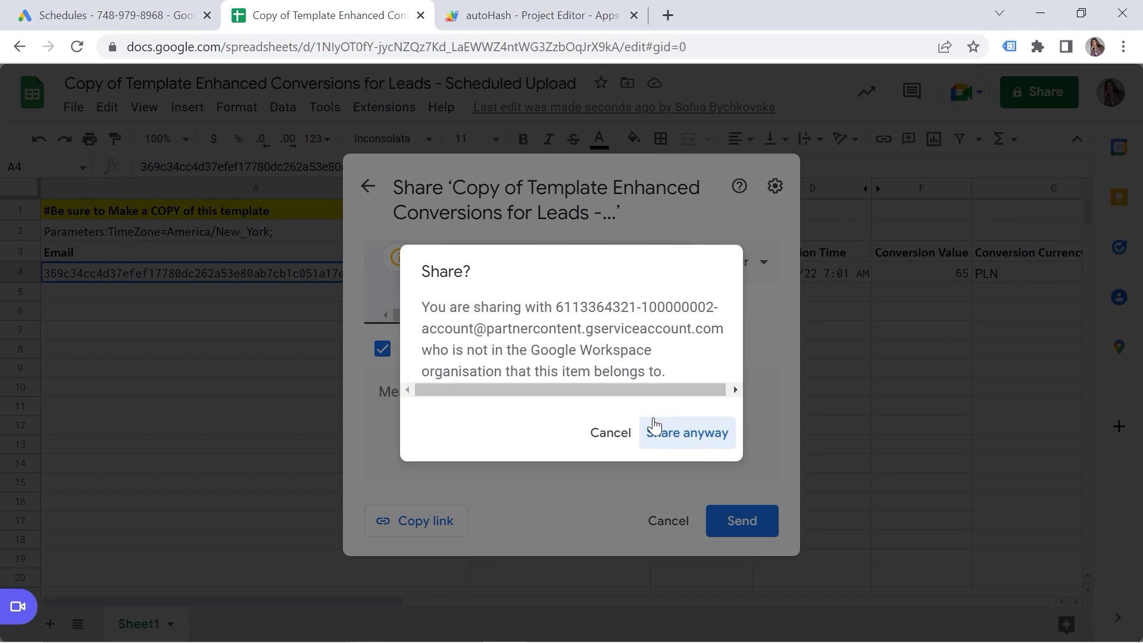
left_click(670, 437)
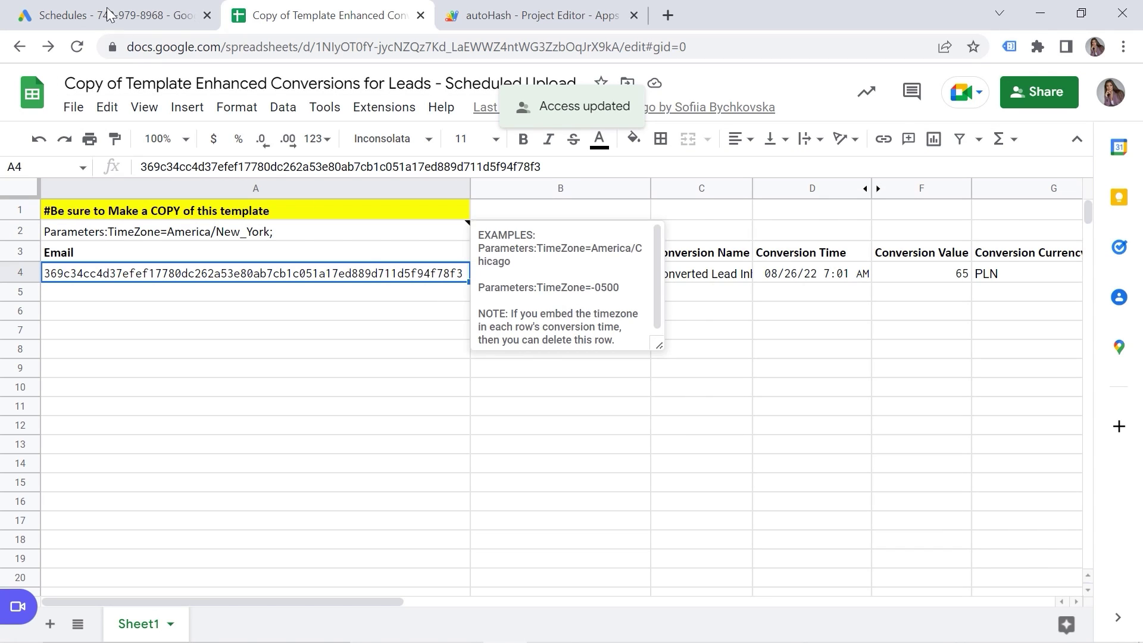
left_click(111, 19)
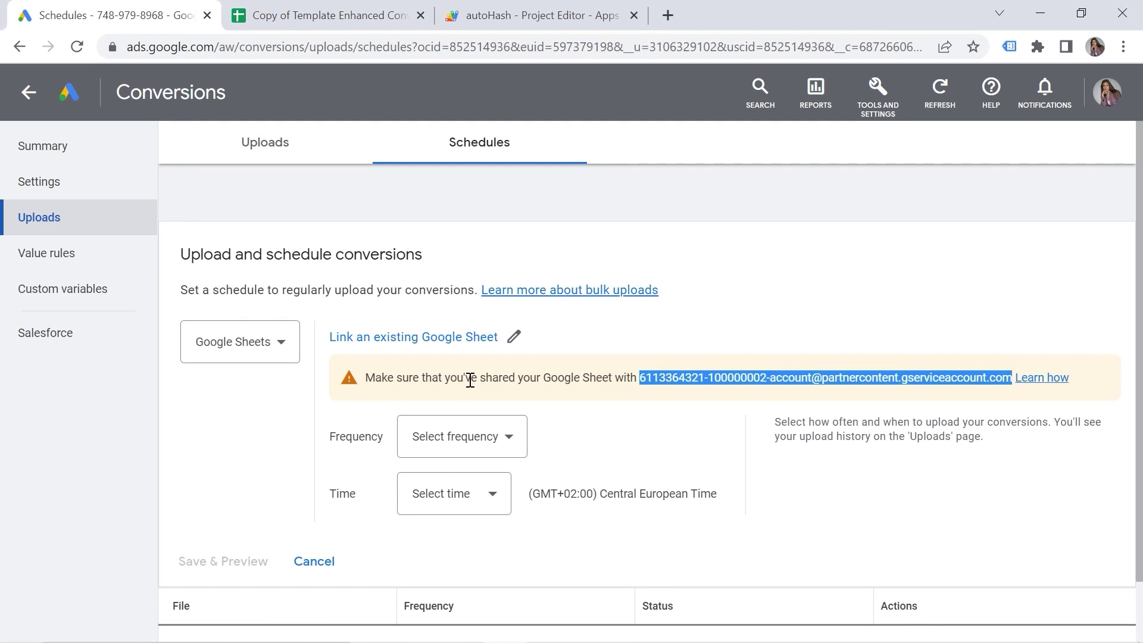
scroll(373, 313, "down", 1)
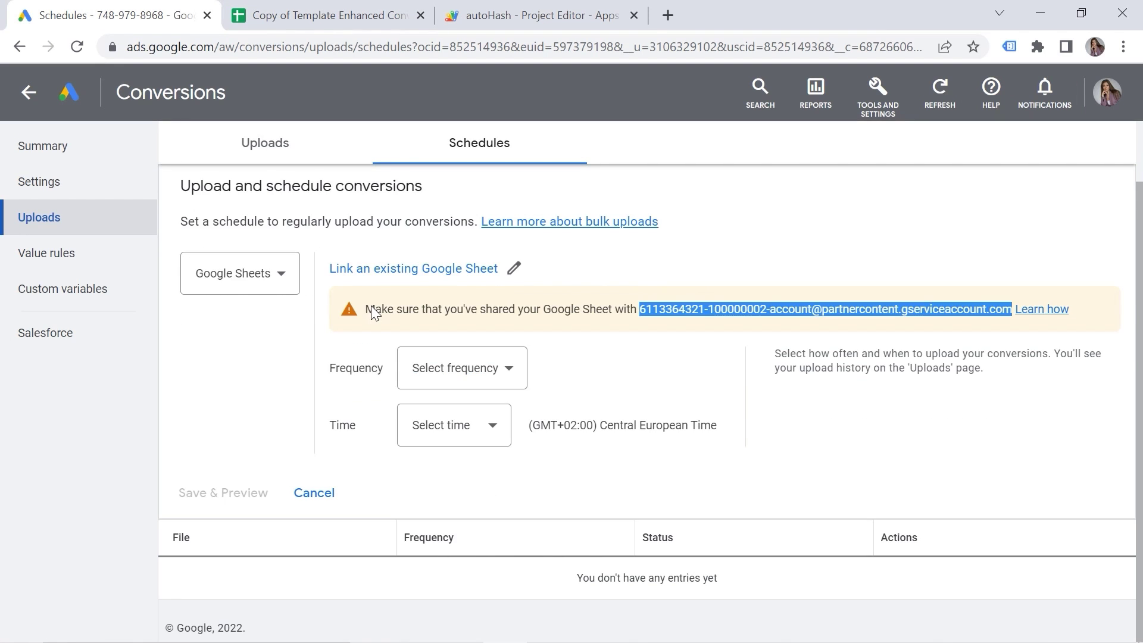
Step: Set the upload frequency to every 24 hours at 00:00
left_click(492, 379)
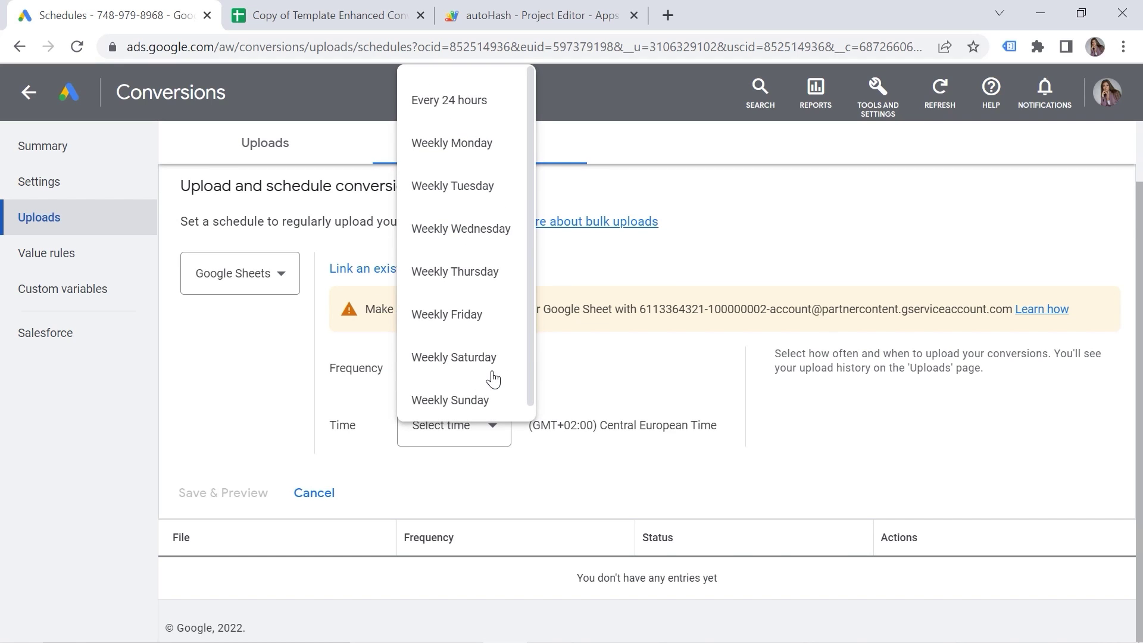
left_click(455, 119)
left_click(466, 431)
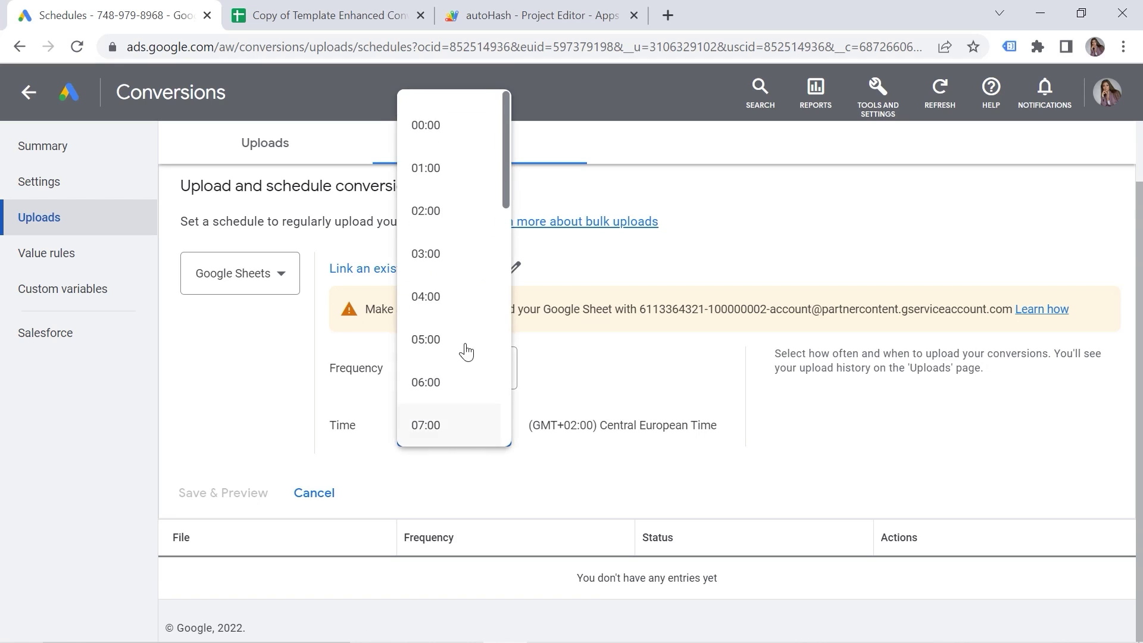
left_click(442, 143)
Step: Link the copied conversions template sheet and save the schedule with Save & Preview
left_click(426, 268)
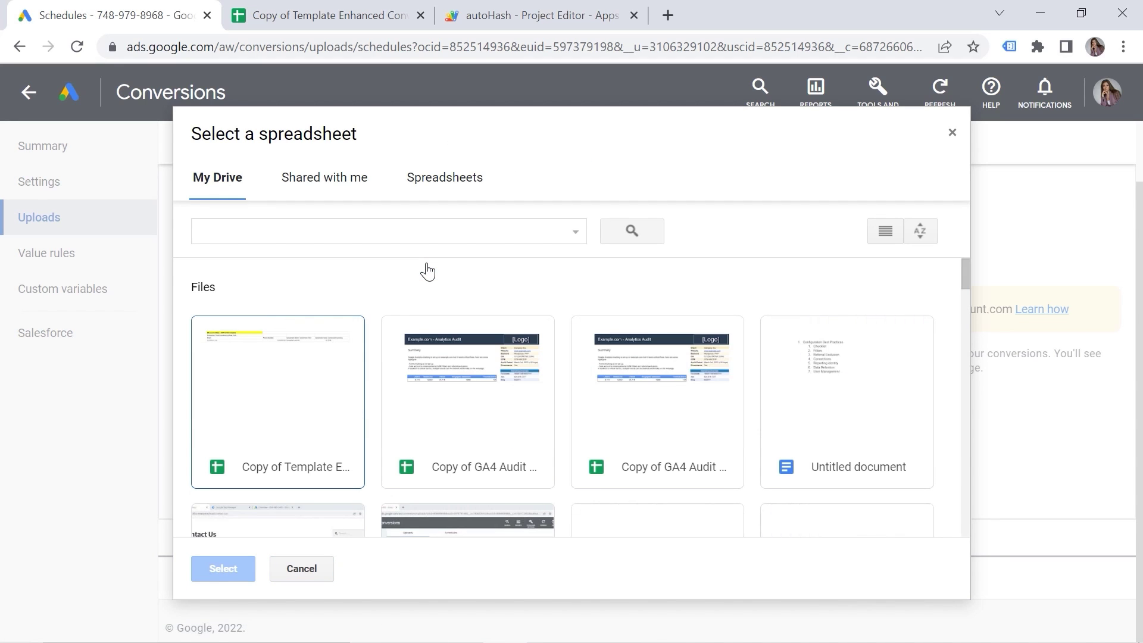
left_click(283, 413)
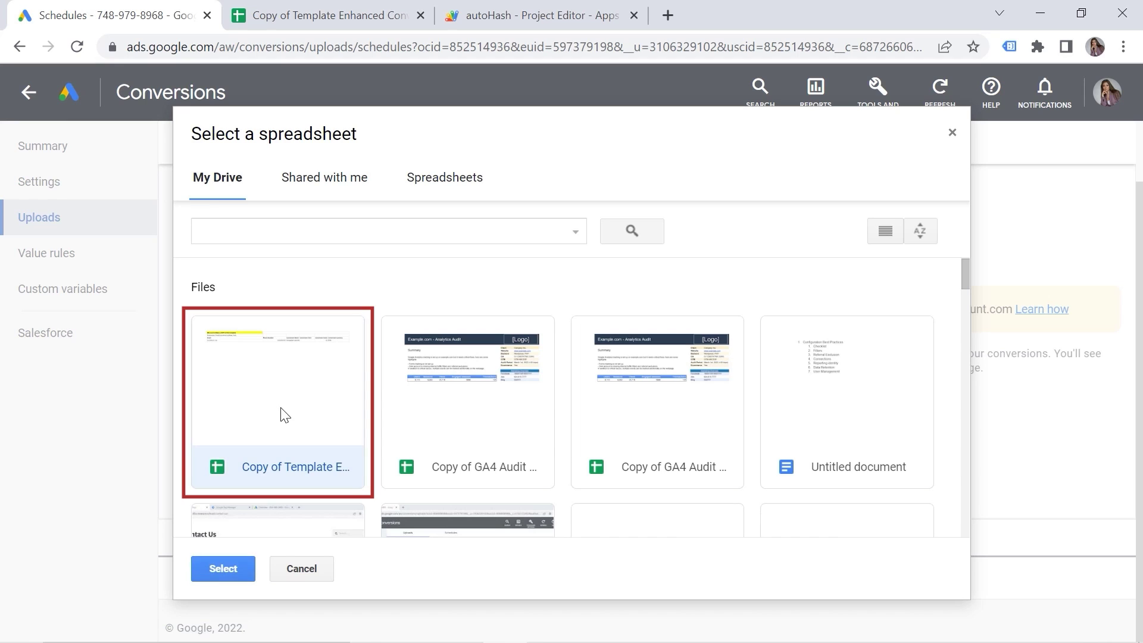
left_click(231, 563)
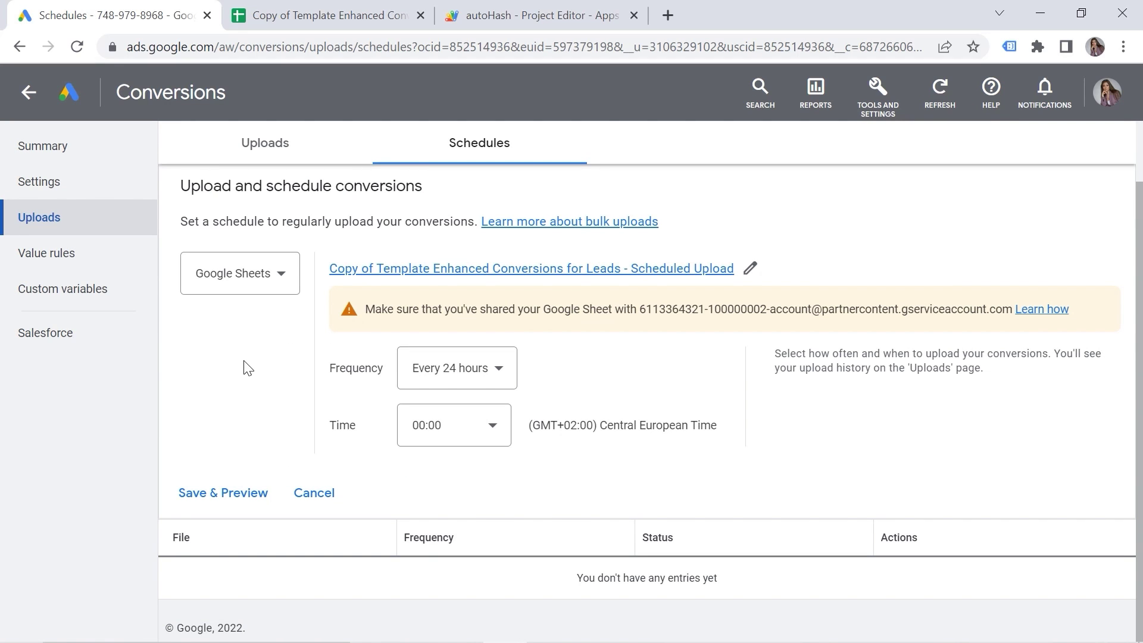
left_click(198, 494)
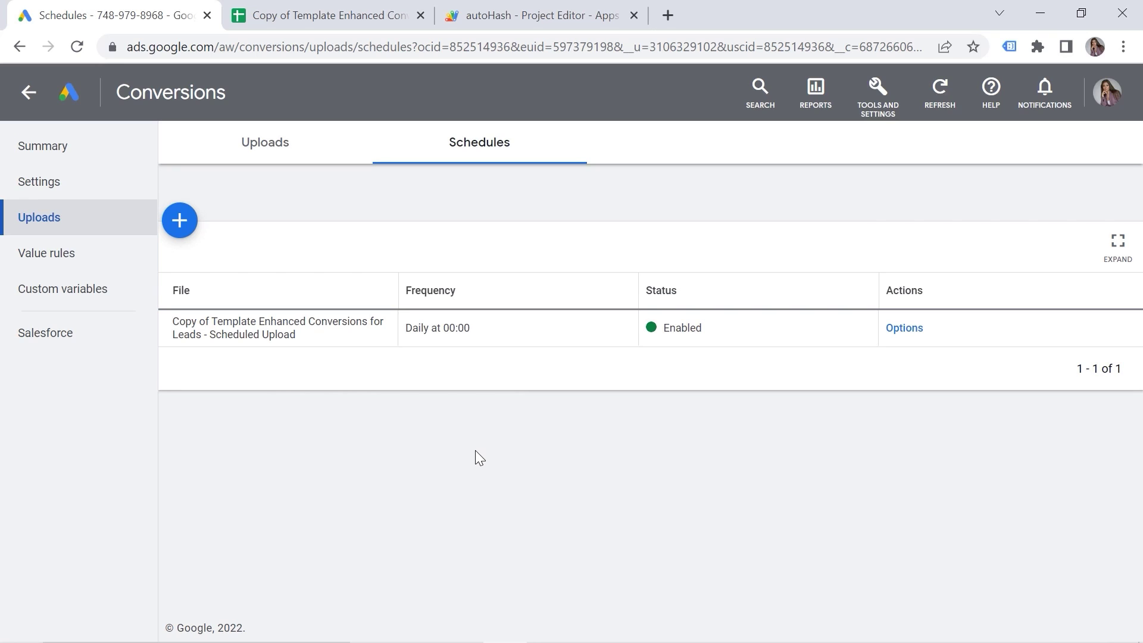